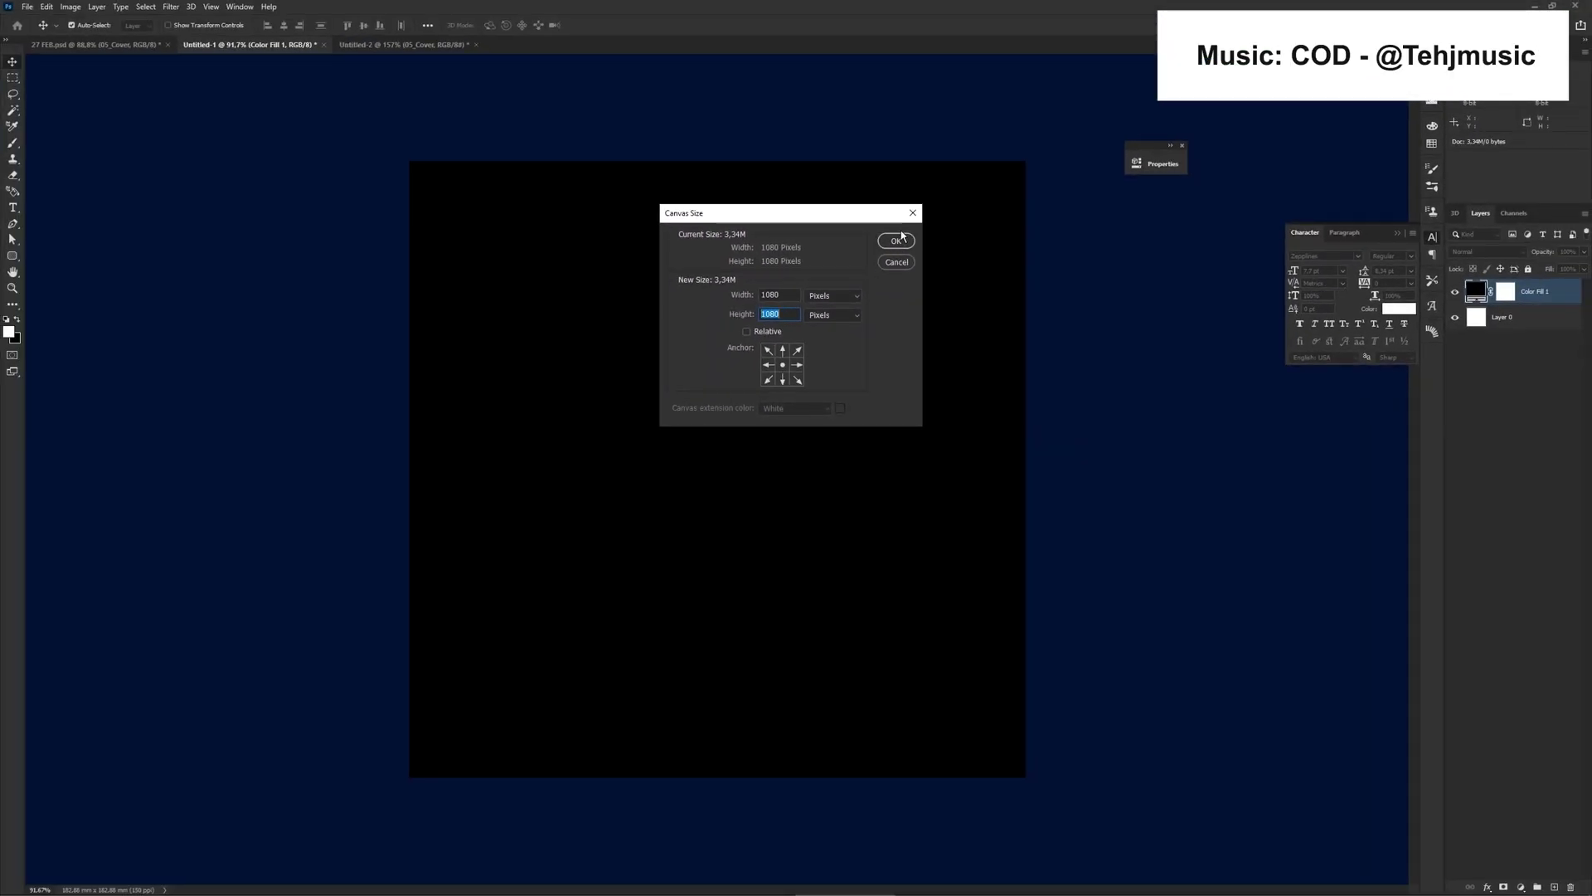
- Accept the 1080 × 1080 pixel canvas size and add white text reading "Anxious" in the Zepplines font
left_click(896, 240)
key("t")
left_click(1334, 255)
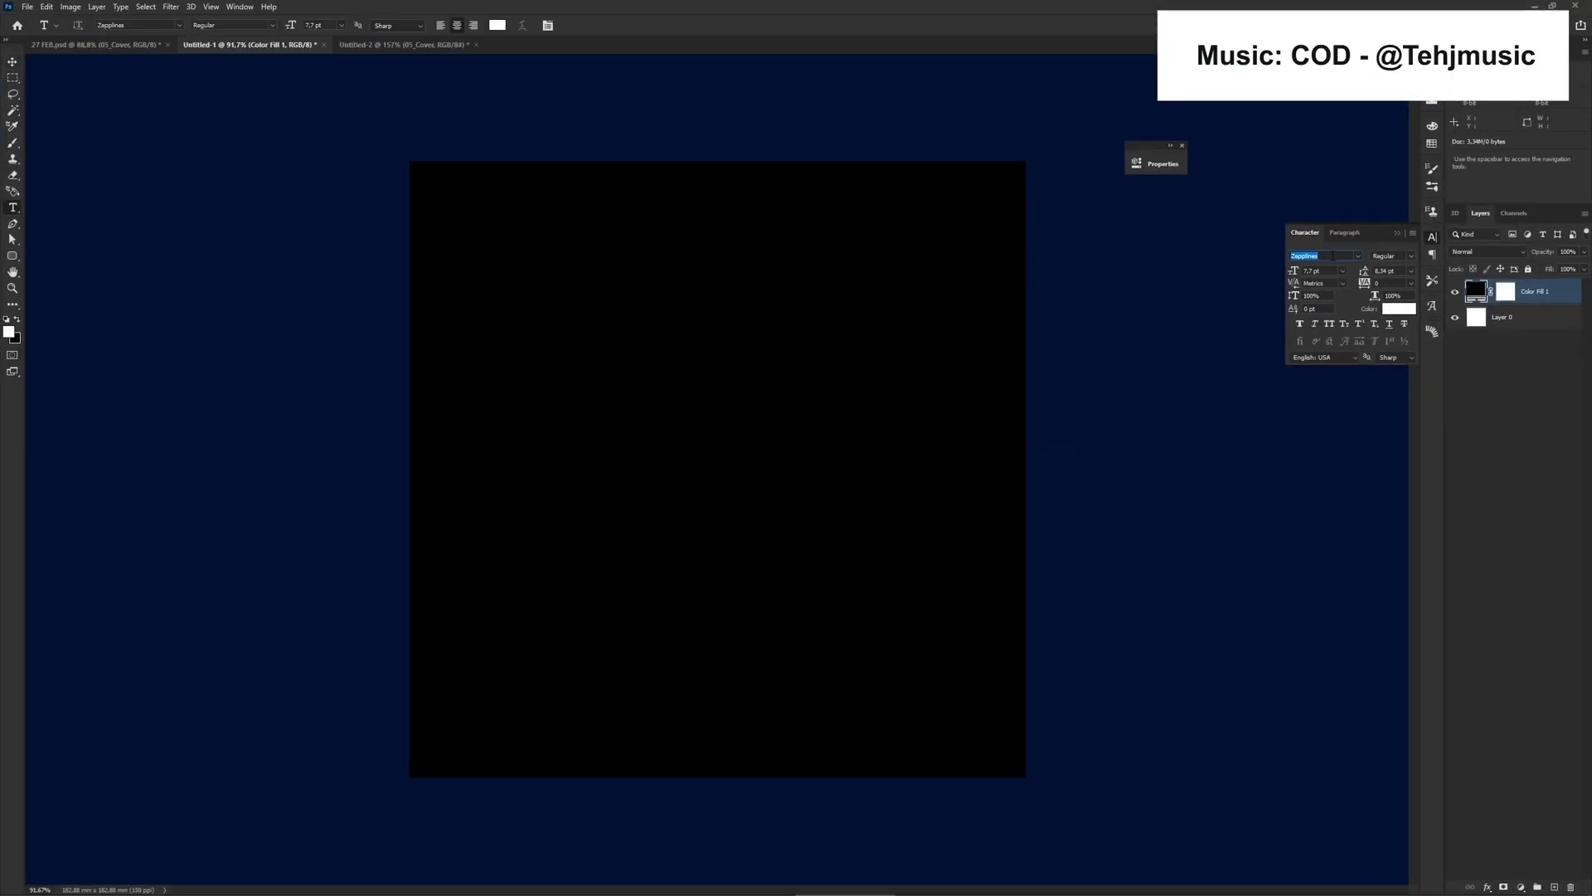
left_click(683, 440)
type("BERMUDA")
key("ctrl+a")
key("BackSpace")
type("Anxious")
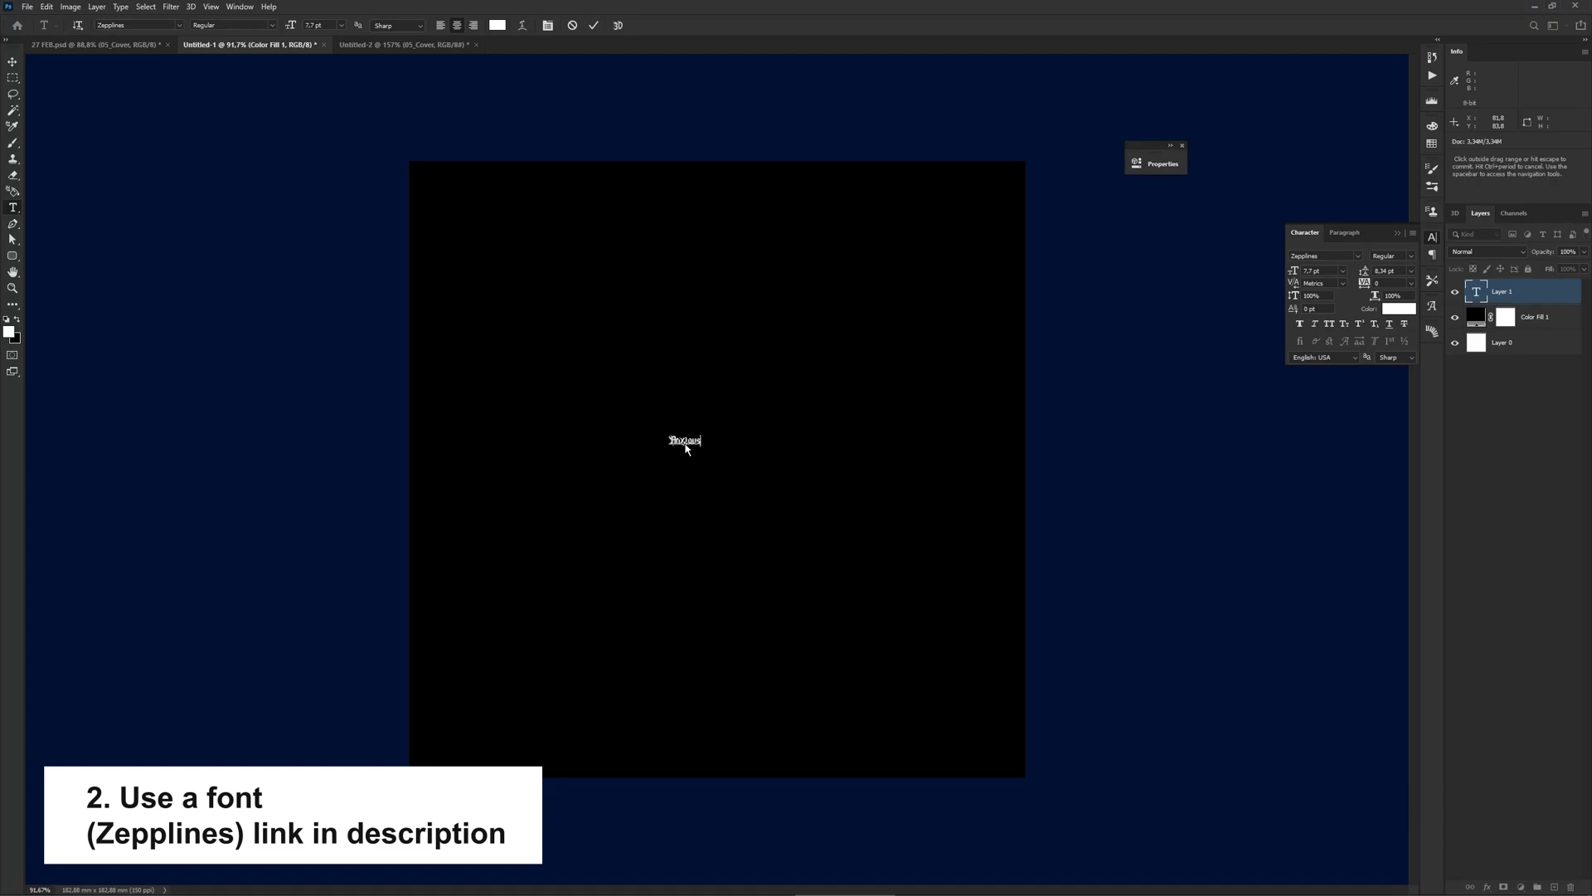
key("ctrl+Return")
- Enlarge the "Anxious" text to about 90 pt and place it in the centre of the canvas
key("ctrl+t")
left_click_drag(700, 435, 851, 345)
left_click_drag(752, 440, 787, 470)
key("Return")
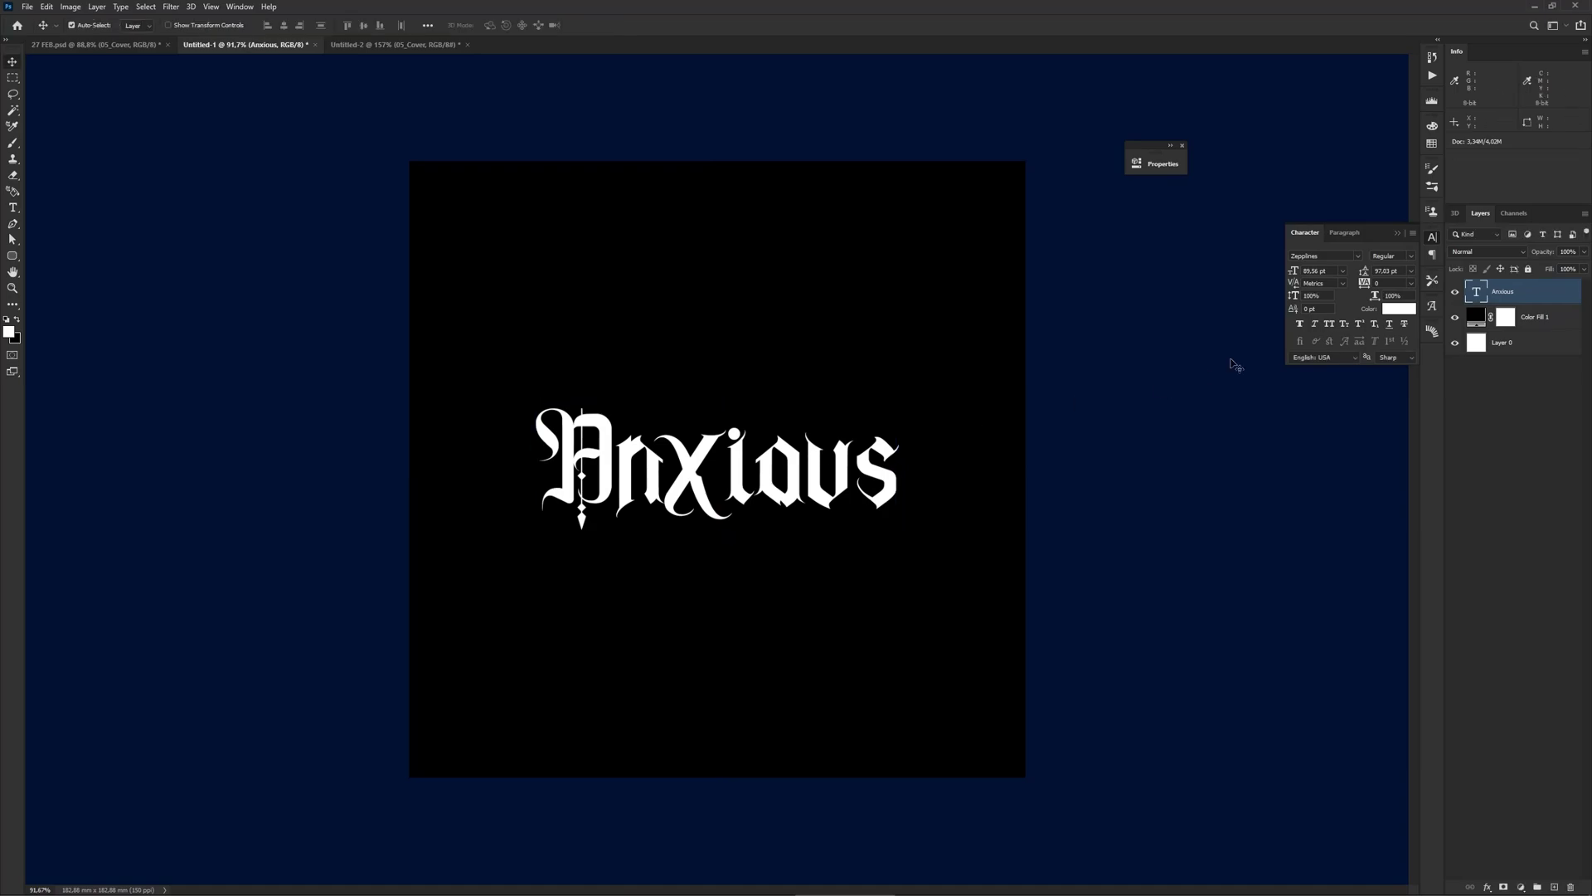
- Add a Bevel & Emboss effect to the text with Inner Bevel, Chisel Hard, depth 365% and size 10 px
double_click(1531, 295)
left_click(1254, 340)
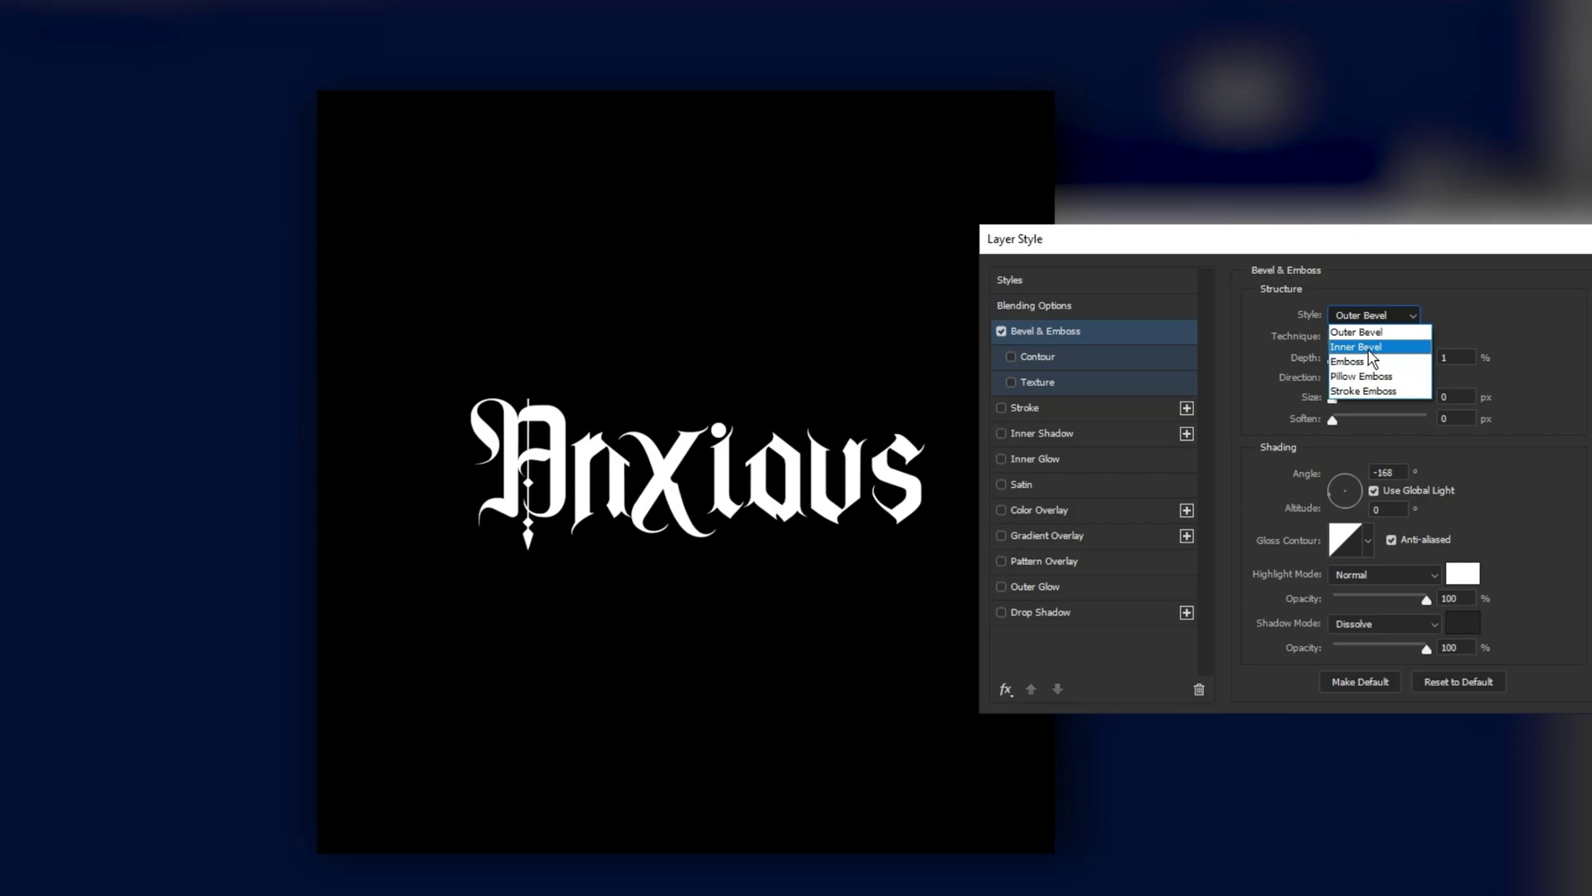
left_click(1360, 346)
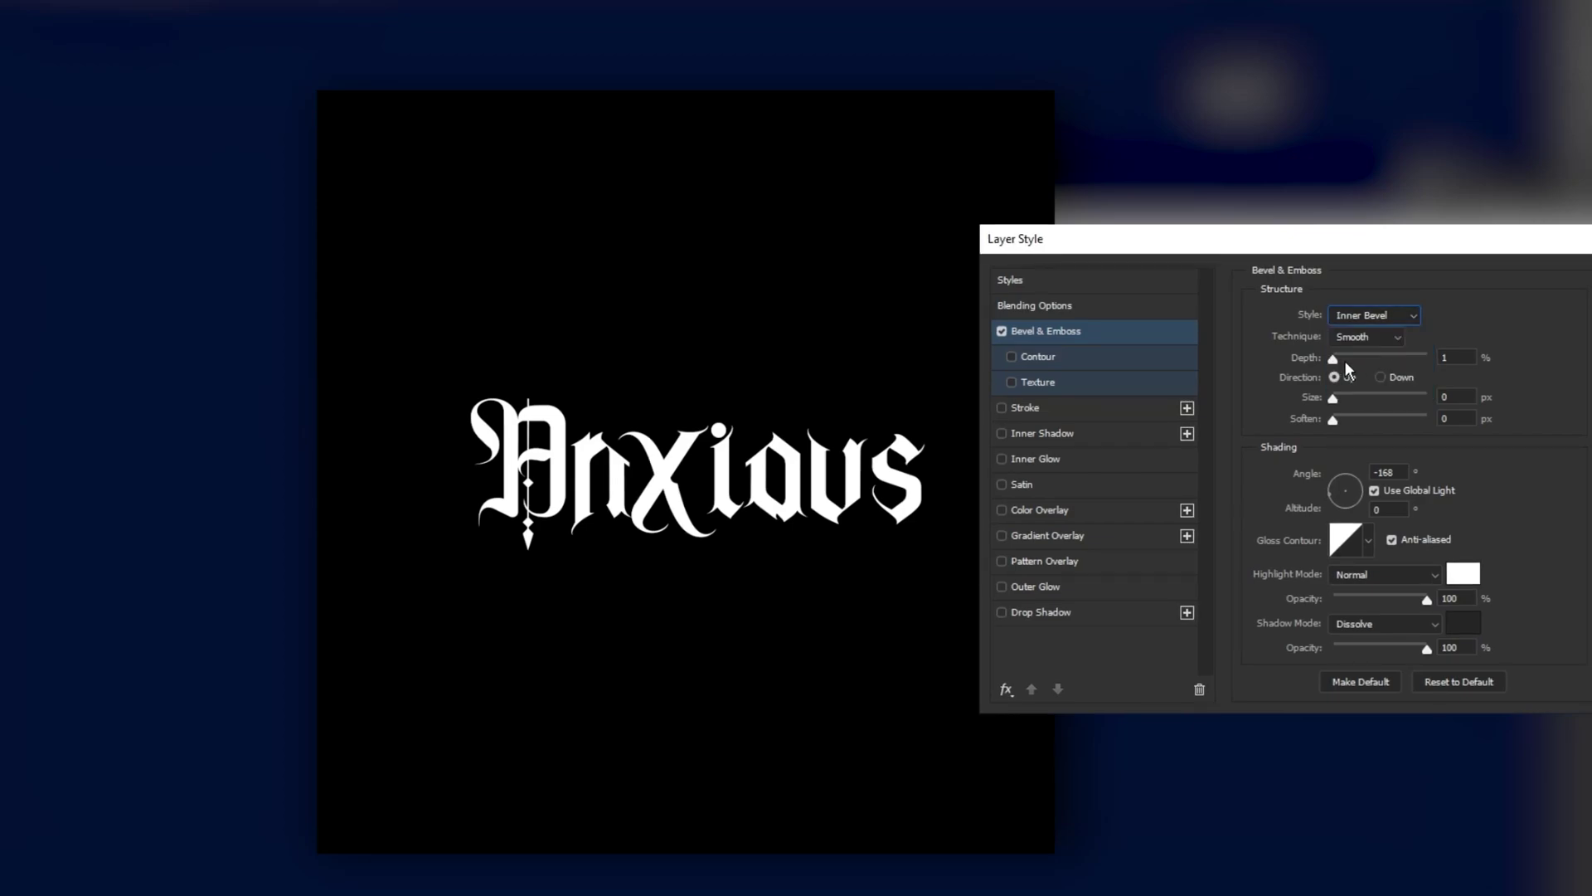
left_click(1361, 359)
left_click_drag(1334, 359, 1367, 348)
left_click(1381, 337)
left_click(1383, 338)
left_click_drag(1368, 360, 1370, 360)
left_click_drag(1341, 395, 1343, 396)
- Set the bevel's light angle to -31° and its altitude to 48°
left_click_drag(1345, 500, 1358, 509)
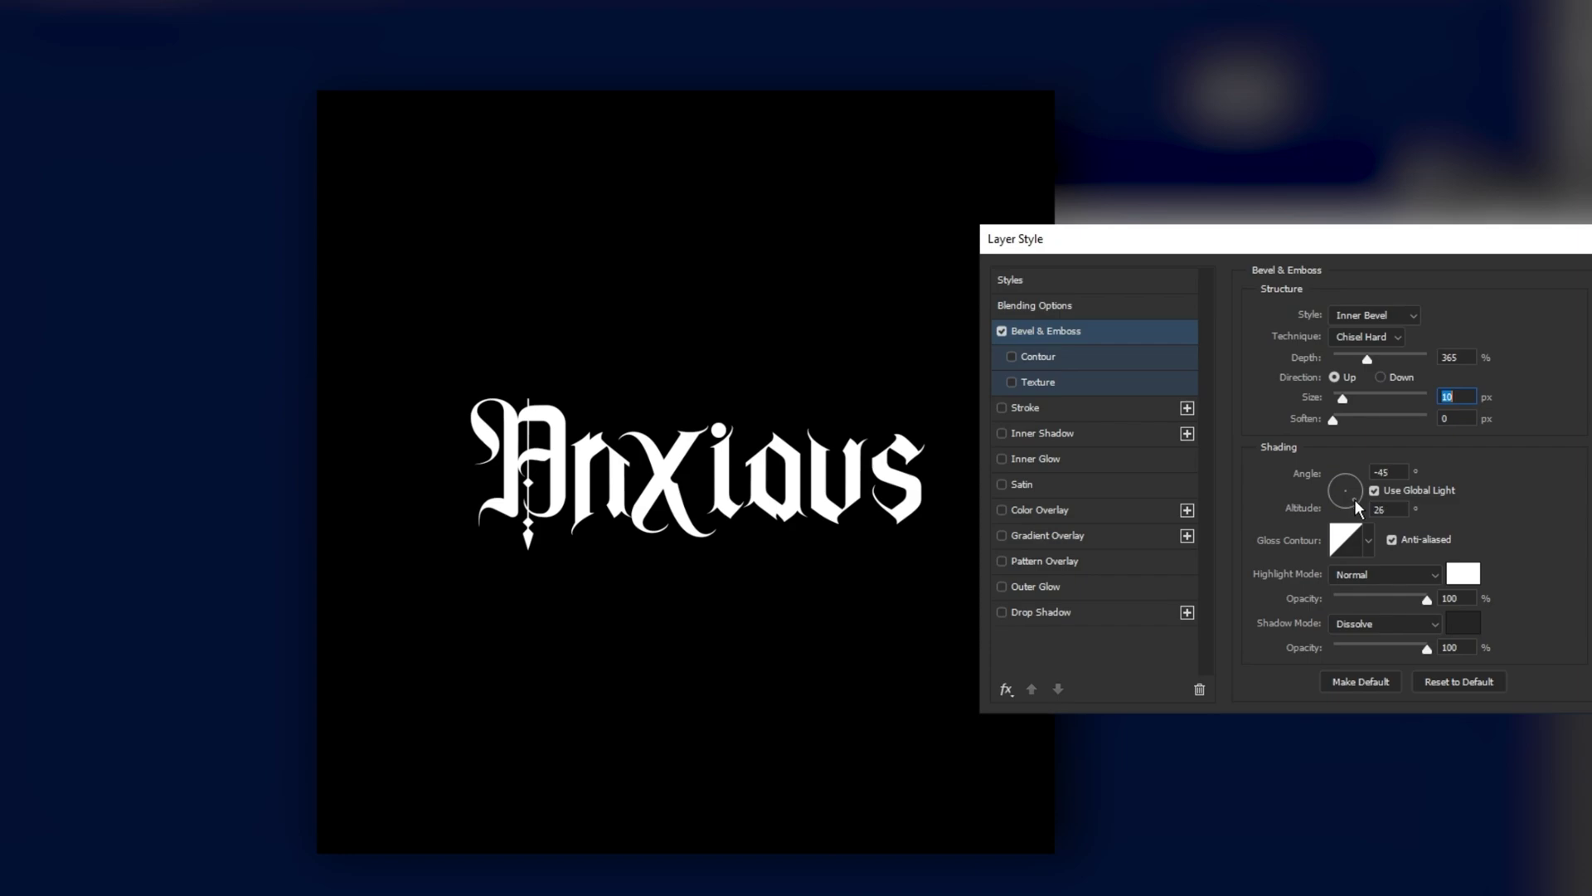
left_click(1377, 471)
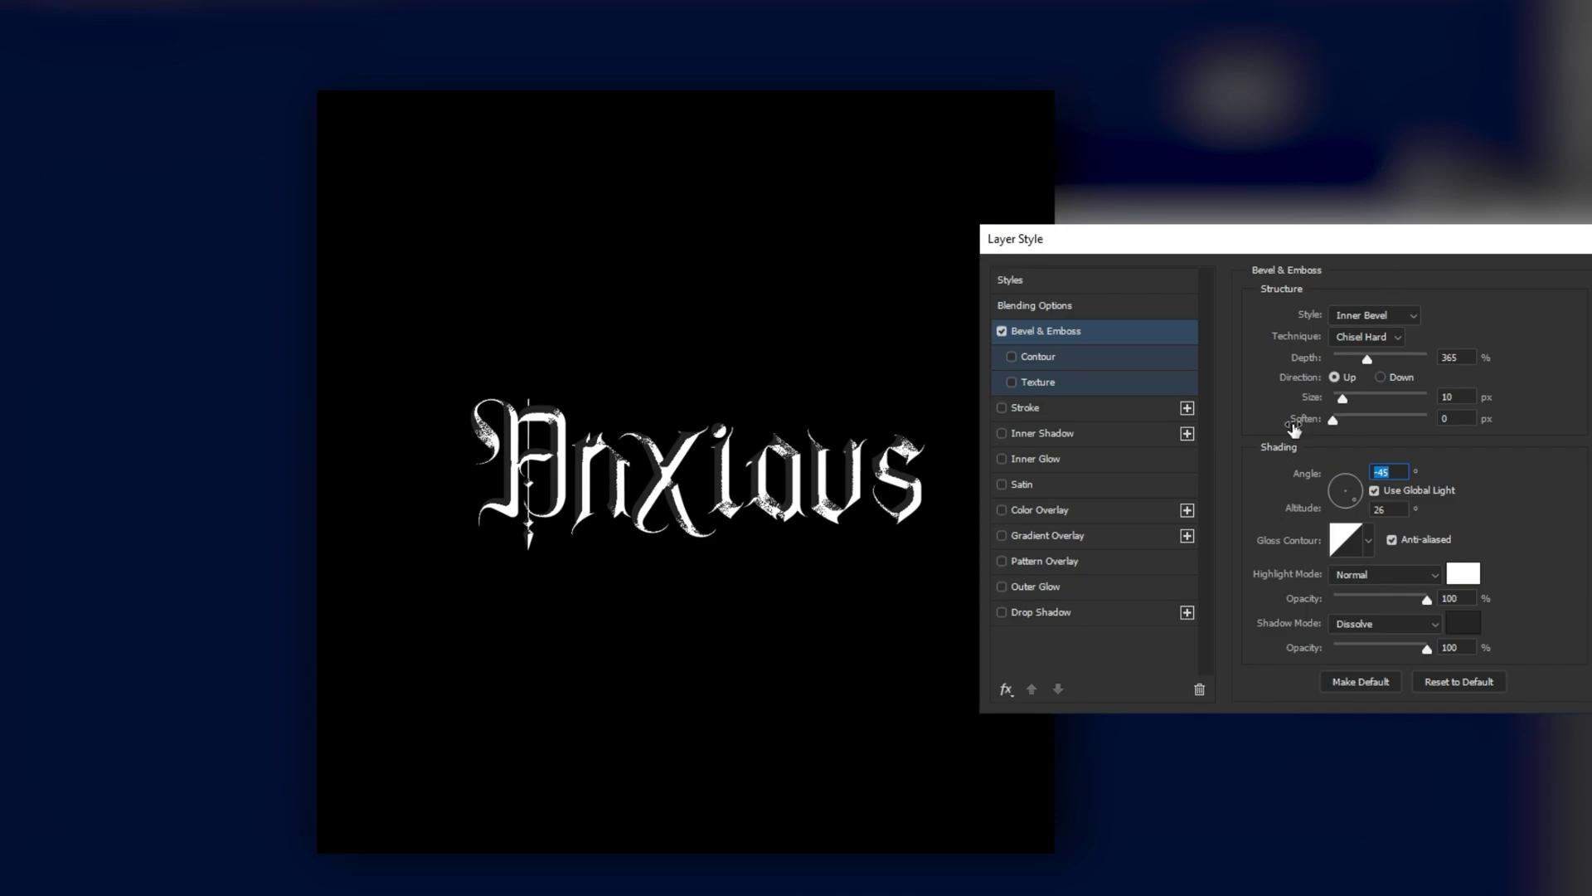
left_click(1353, 502)
left_click_drag(1353, 504, 1353, 496)
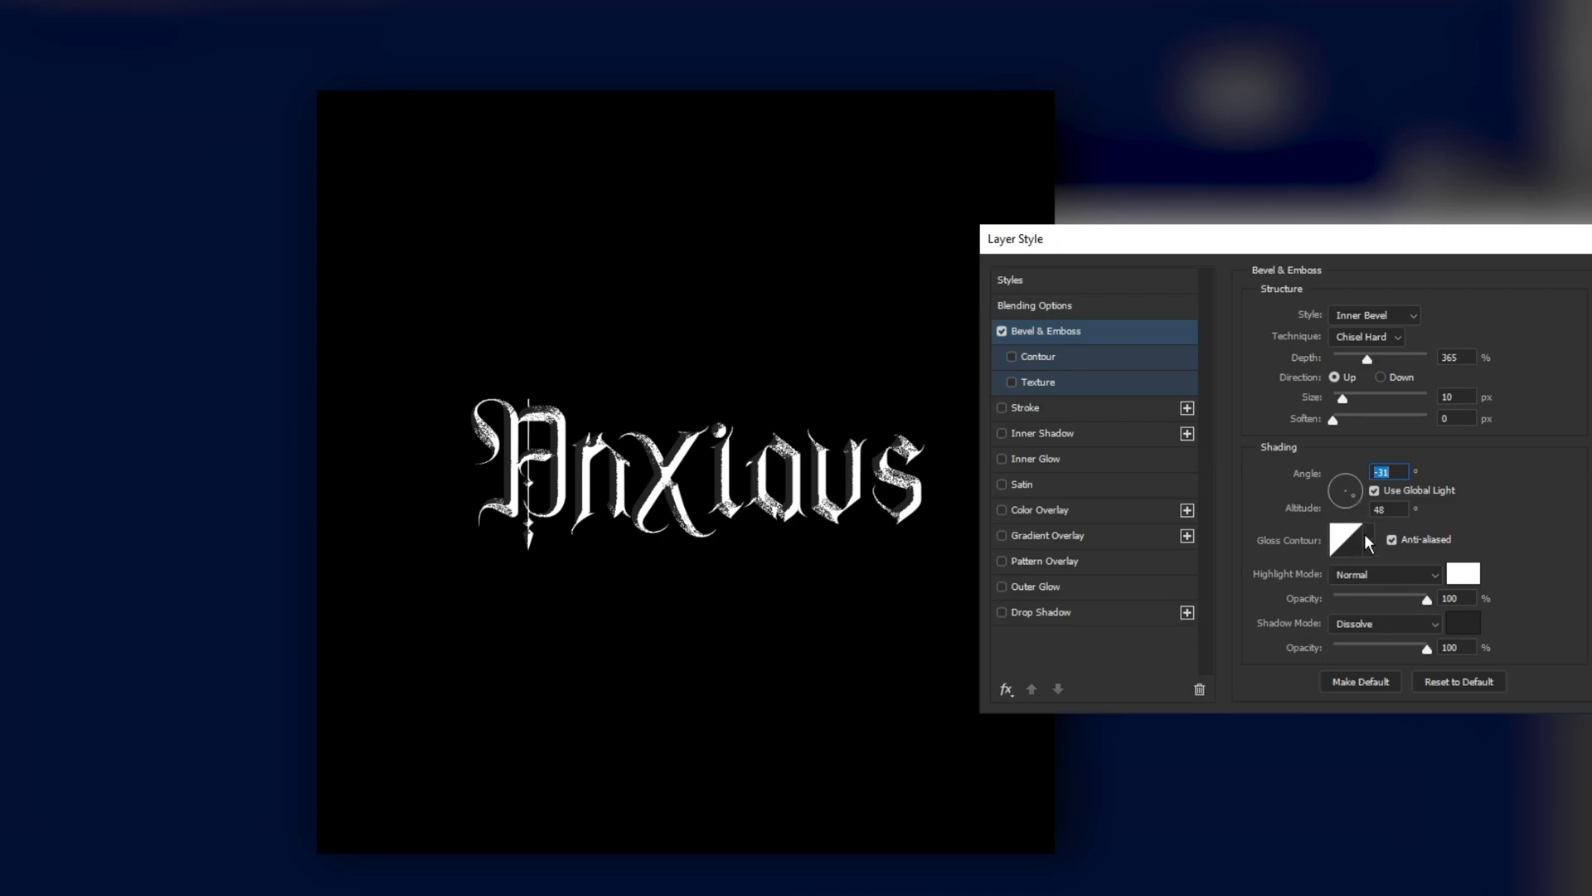
- Make the bevel highlight pure white and set its blend mode to Screen
left_click(1468, 574)
left_click_drag(1443, 277, 1357, 217)
key("Return")
left_click(1373, 574)
left_click(1364, 745)
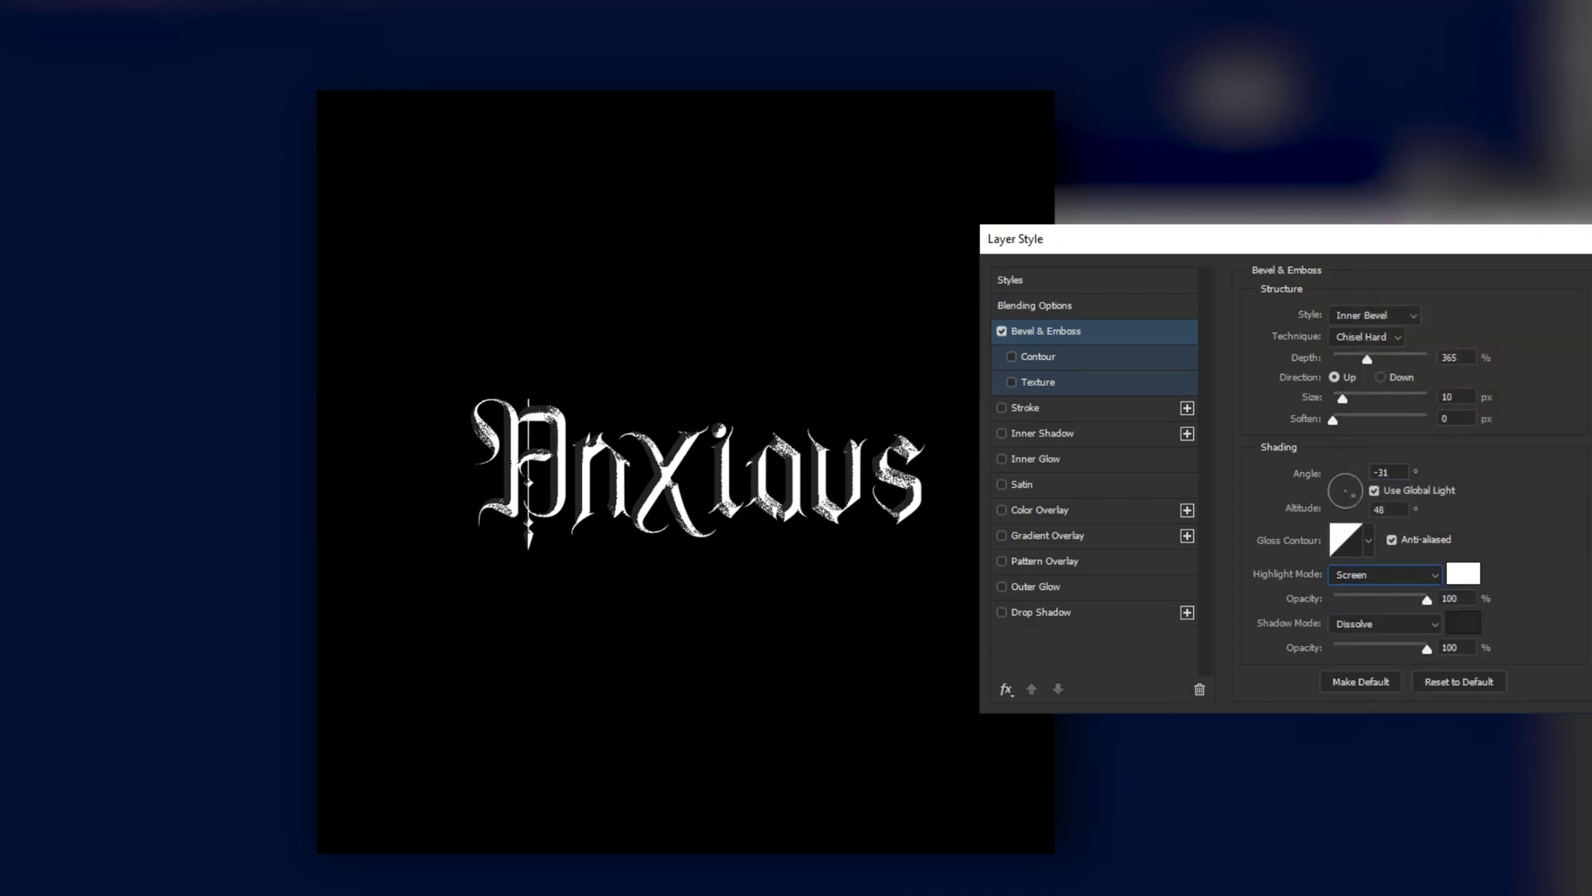
- Set the bevel's shadow mode to Normal and choose a dark grey shadow colour
left_click(1410, 626)
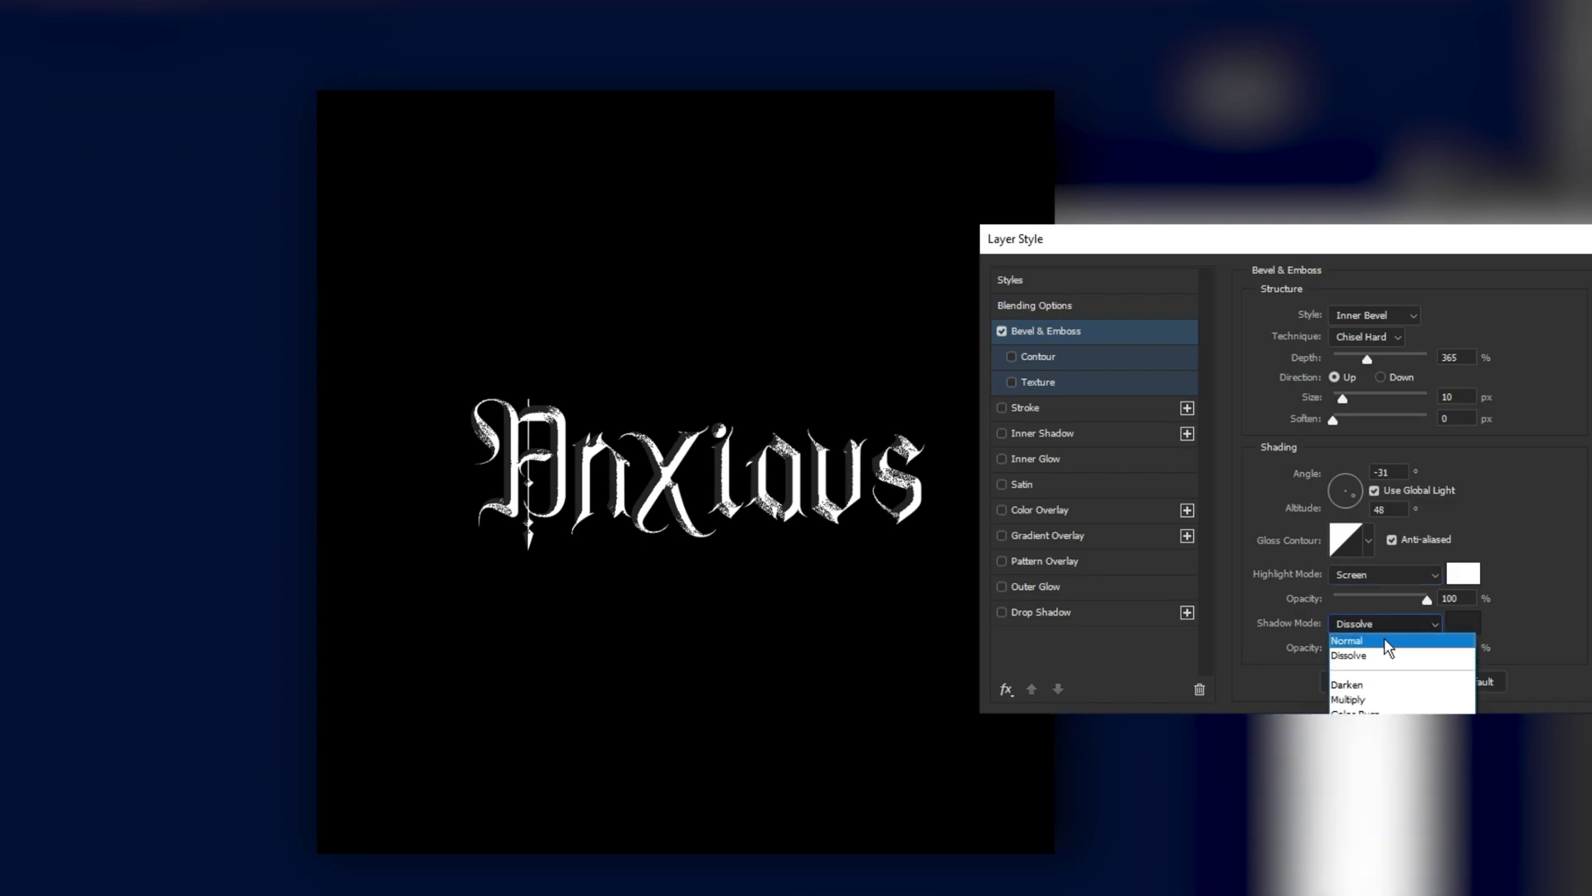
left_click(1391, 647)
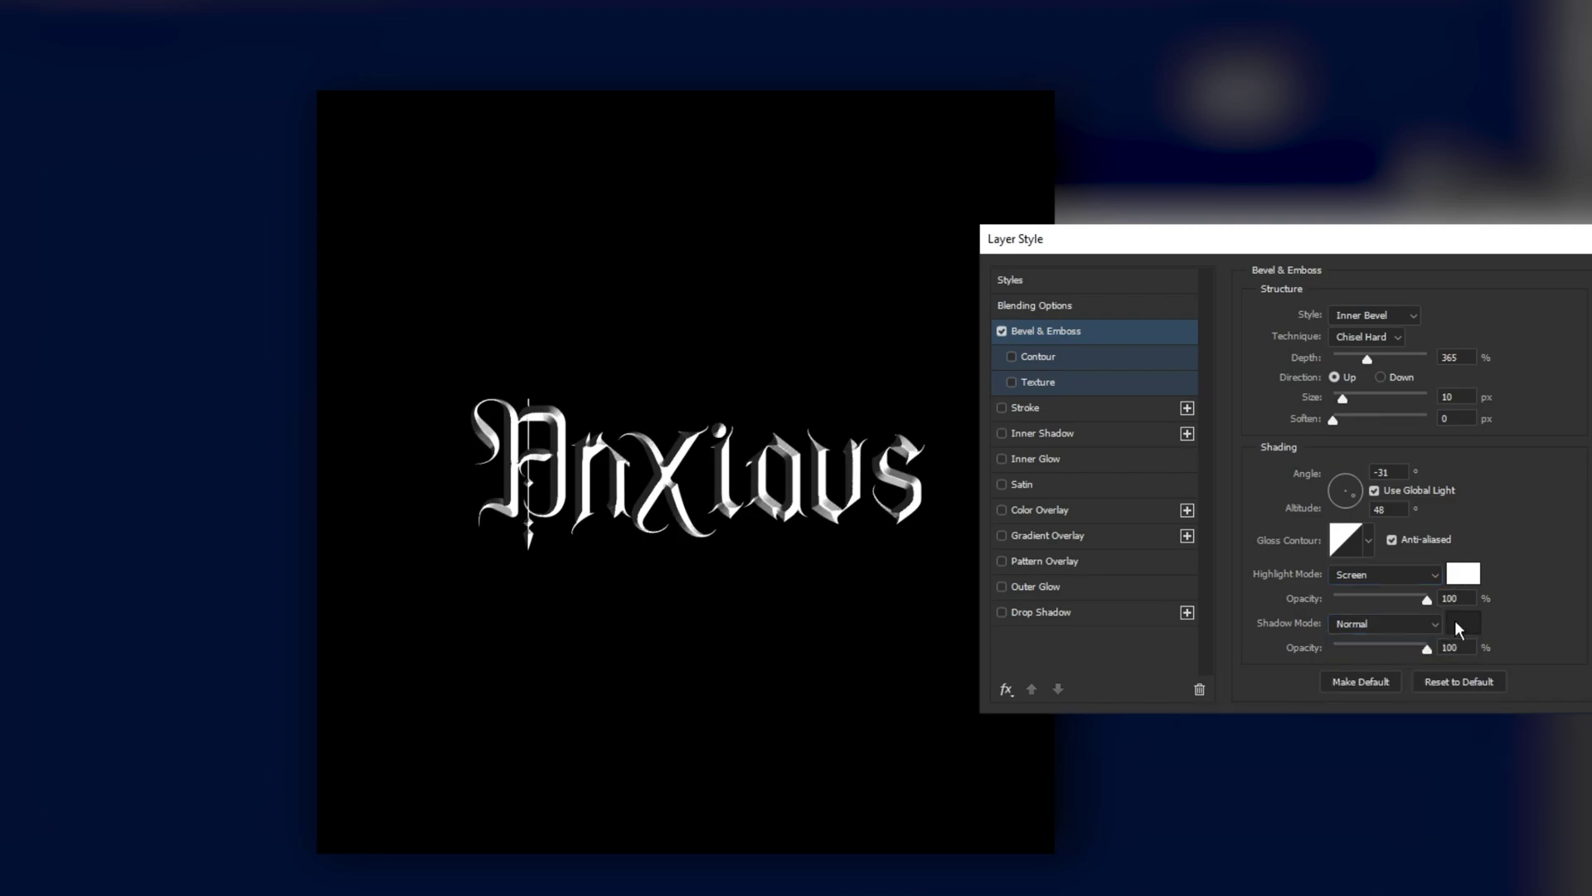
left_click(1457, 625)
mouse_move(1328, 409)
left_mouse_down()
mouse_move(1304, 471)
mouse_move(1394, 405)
mouse_move(1350, 421)
mouse_move(1352, 388)
left_mouse_up()
key("Return")
- Apply the zigzag sawtooth-shaped preset as the bevel's gloss contour
left_click(1368, 540)
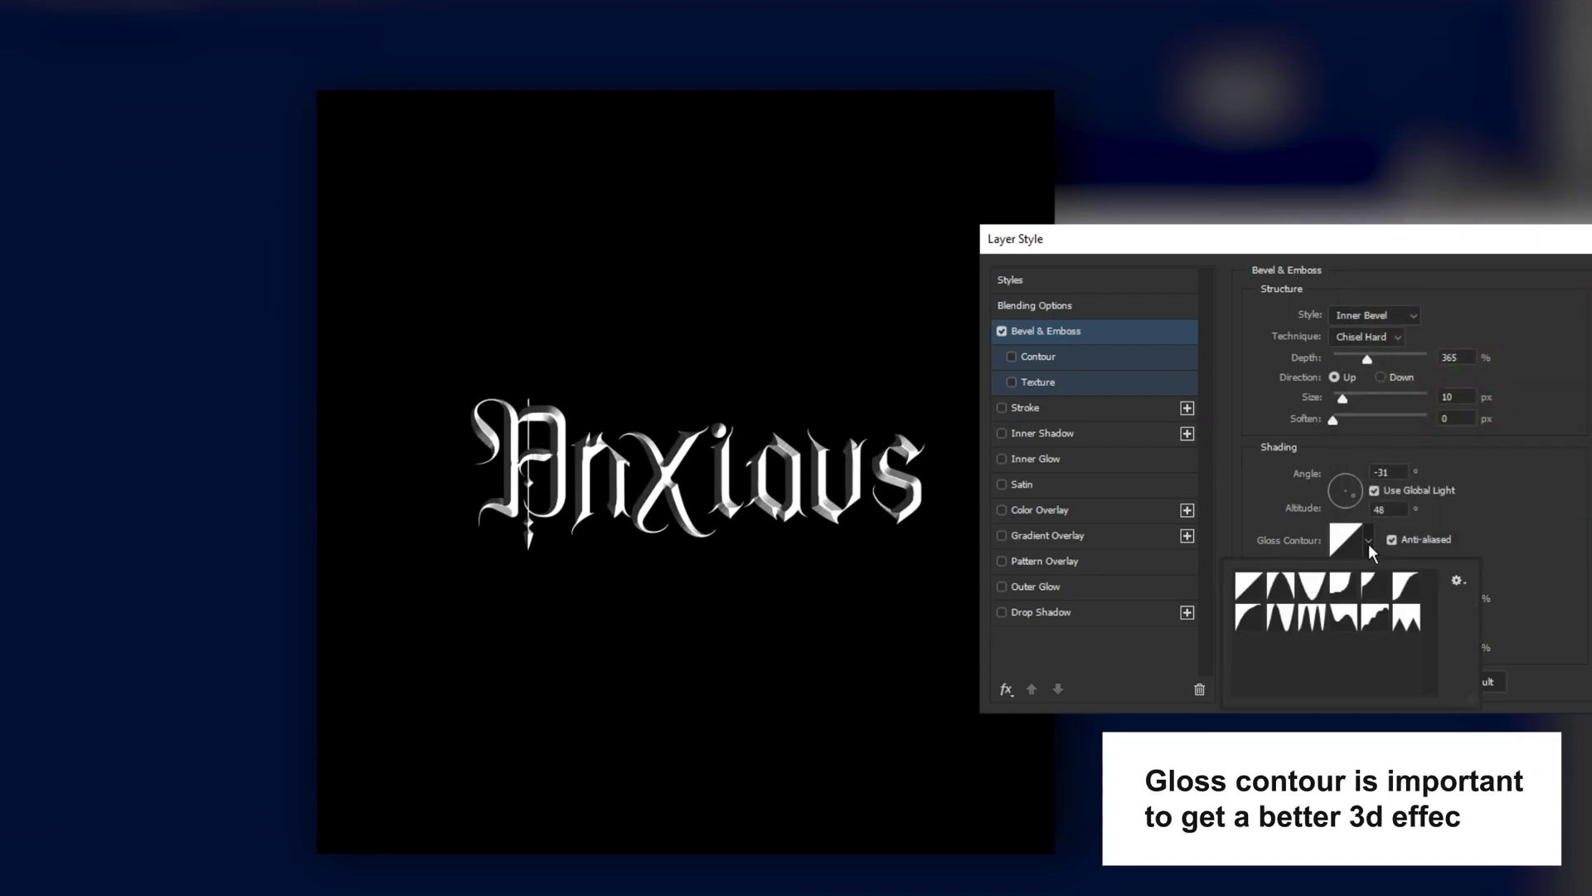
left_click(1400, 624)
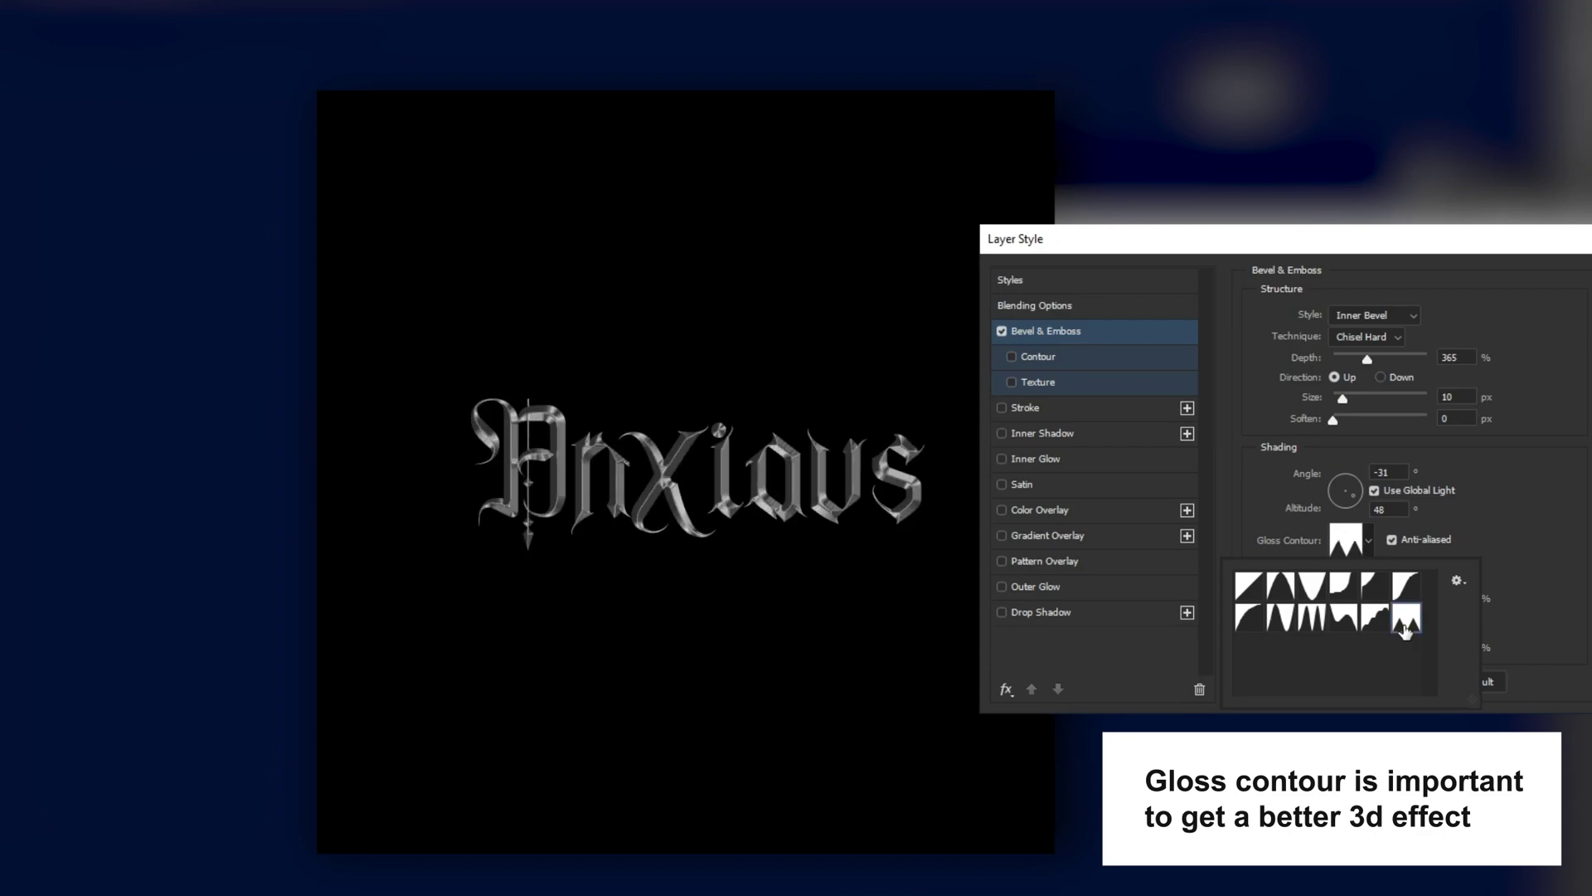
left_click(1360, 541)
left_click(1133, 706)
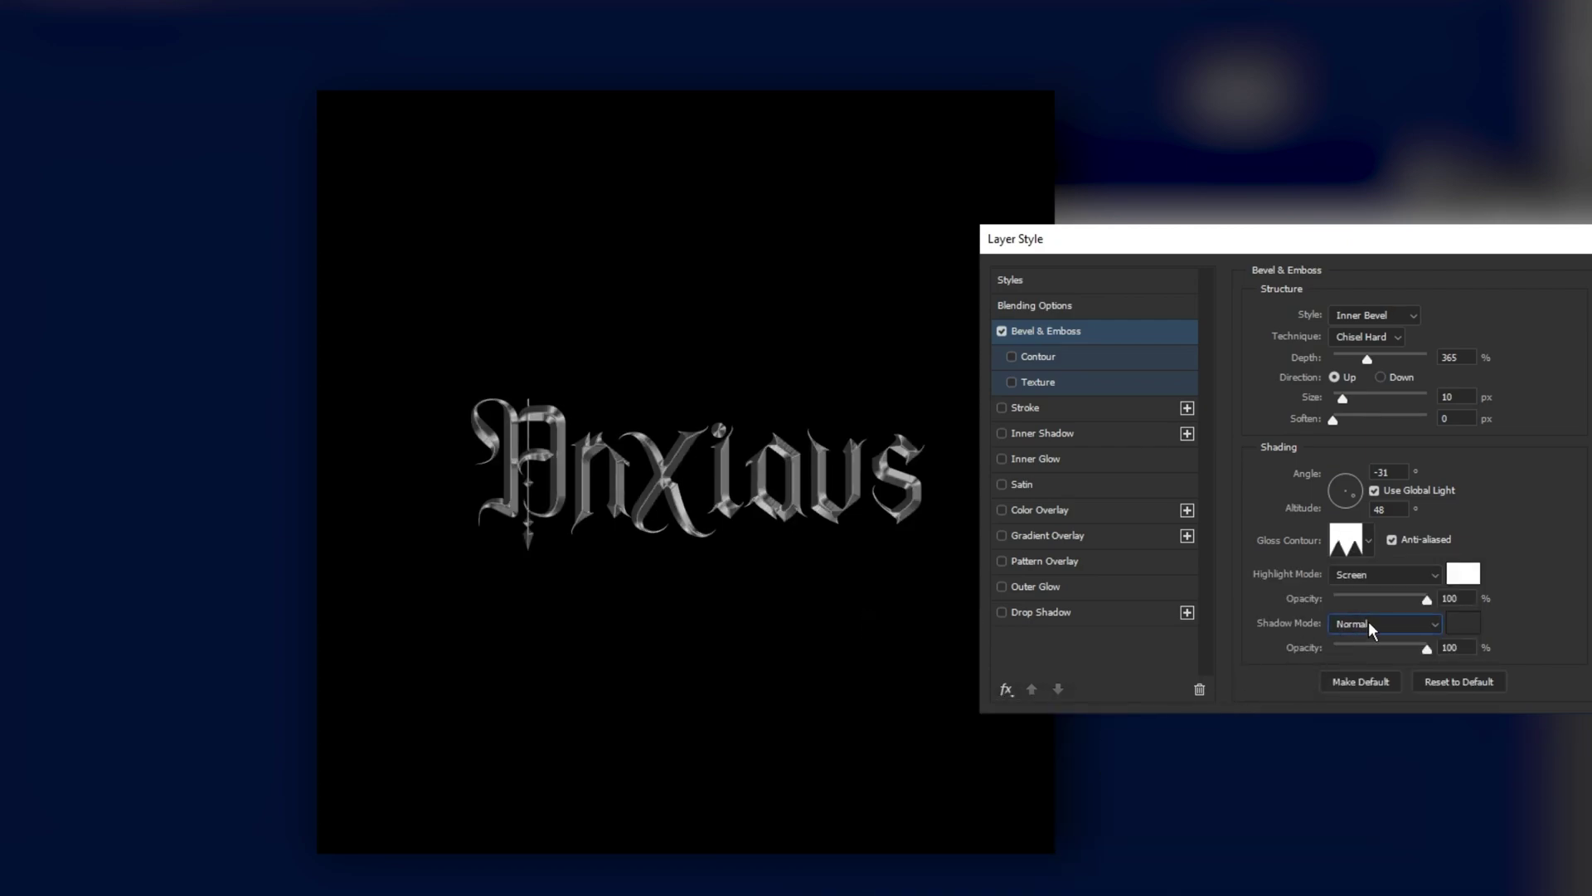
- Lighten the bevel's shadow colour to a medium-dark neutral grey
left_click(1468, 623)
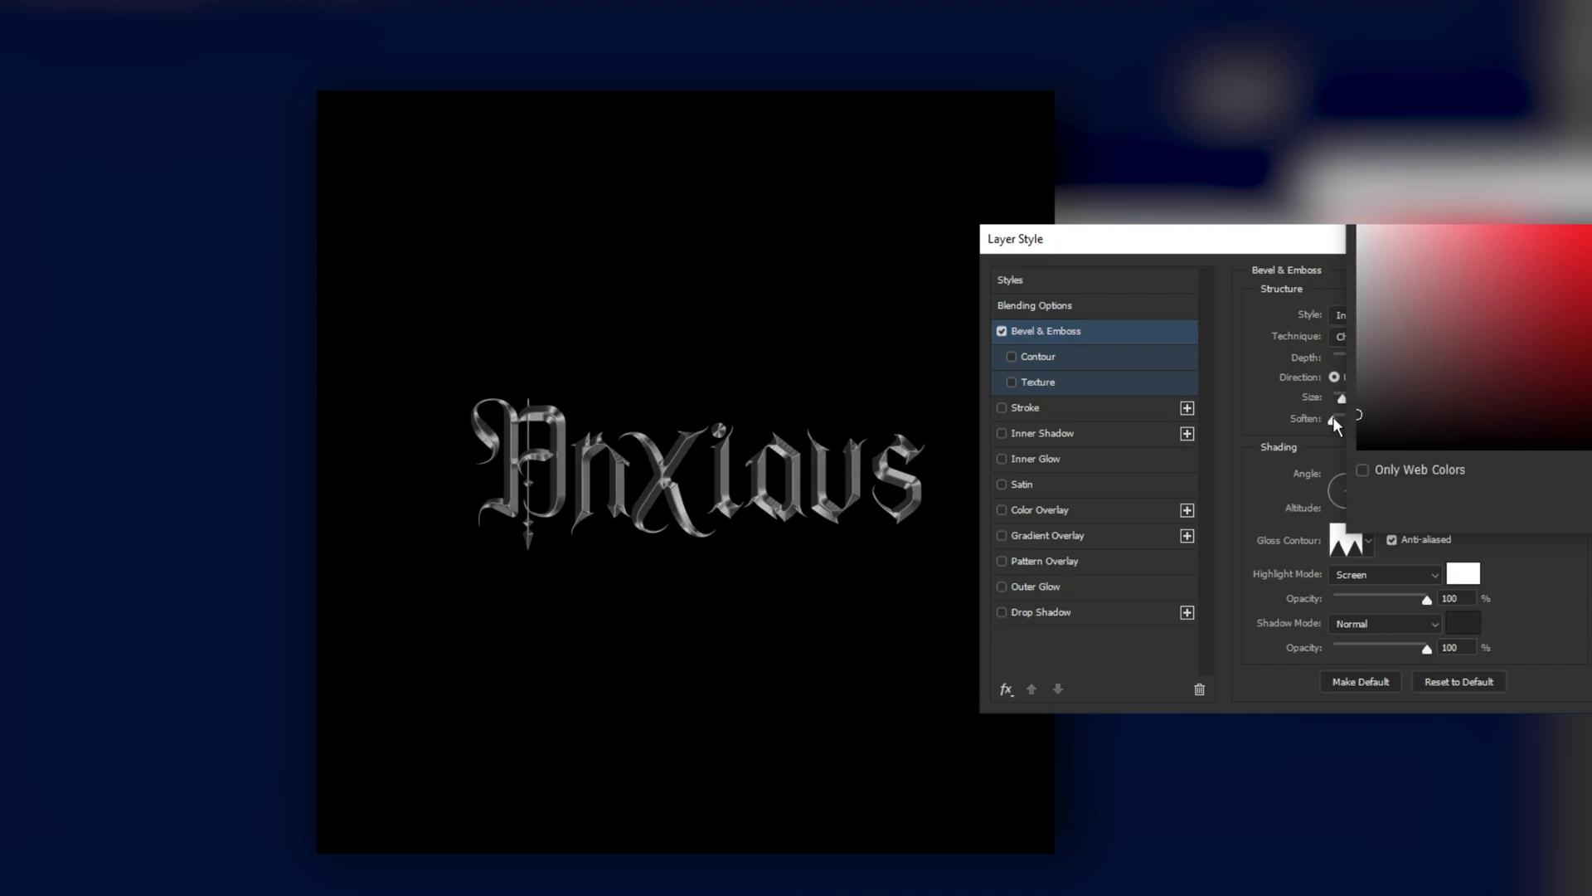
left_click_drag(1382, 355, 1315, 367)
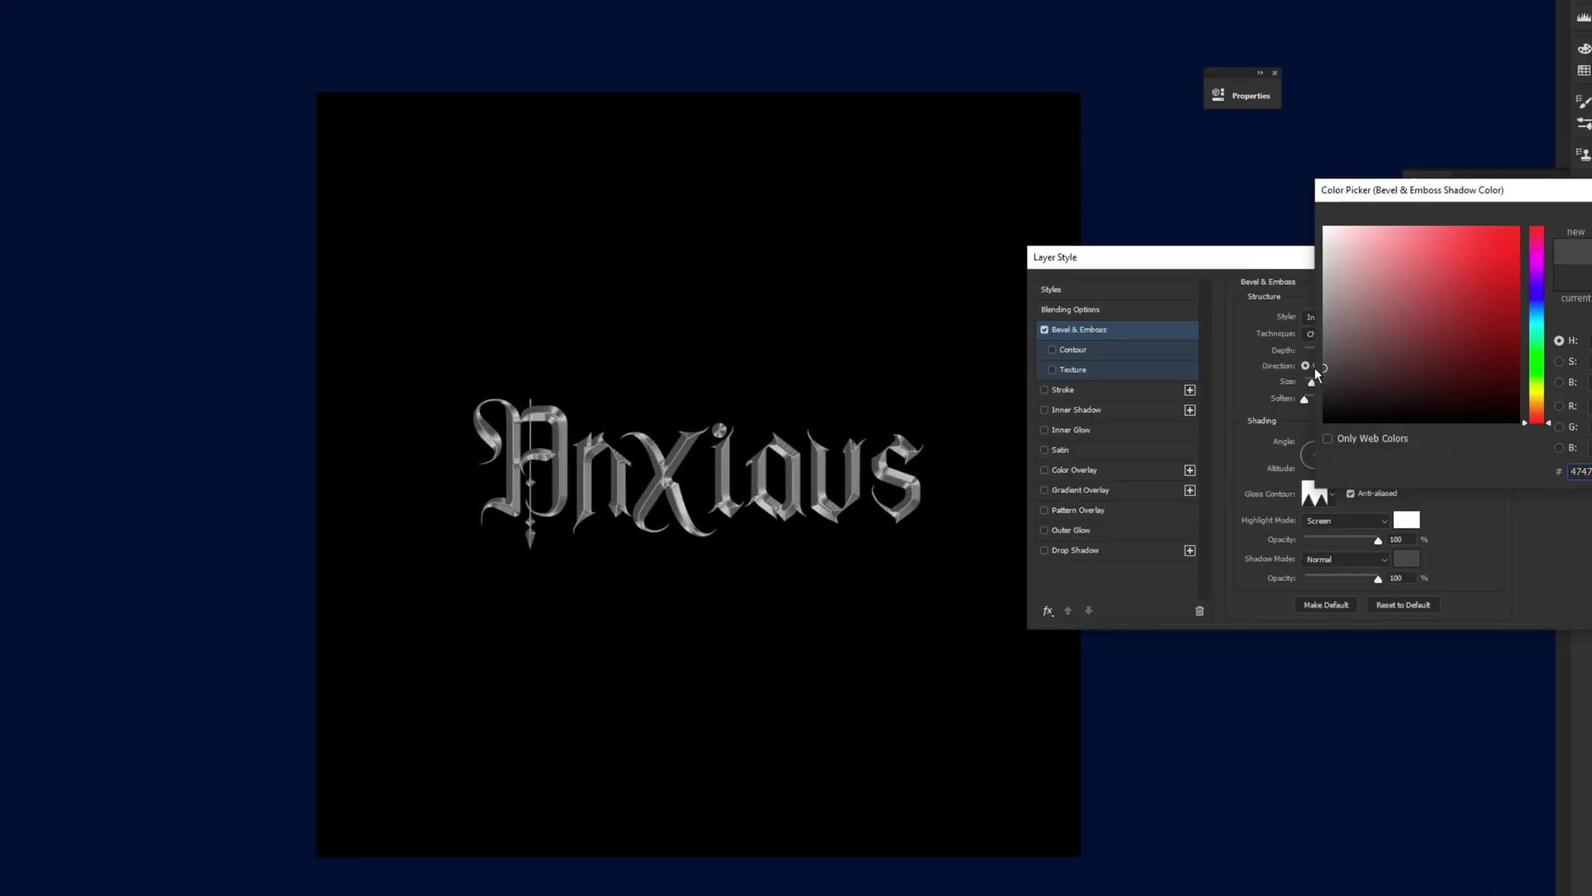
key("Return")
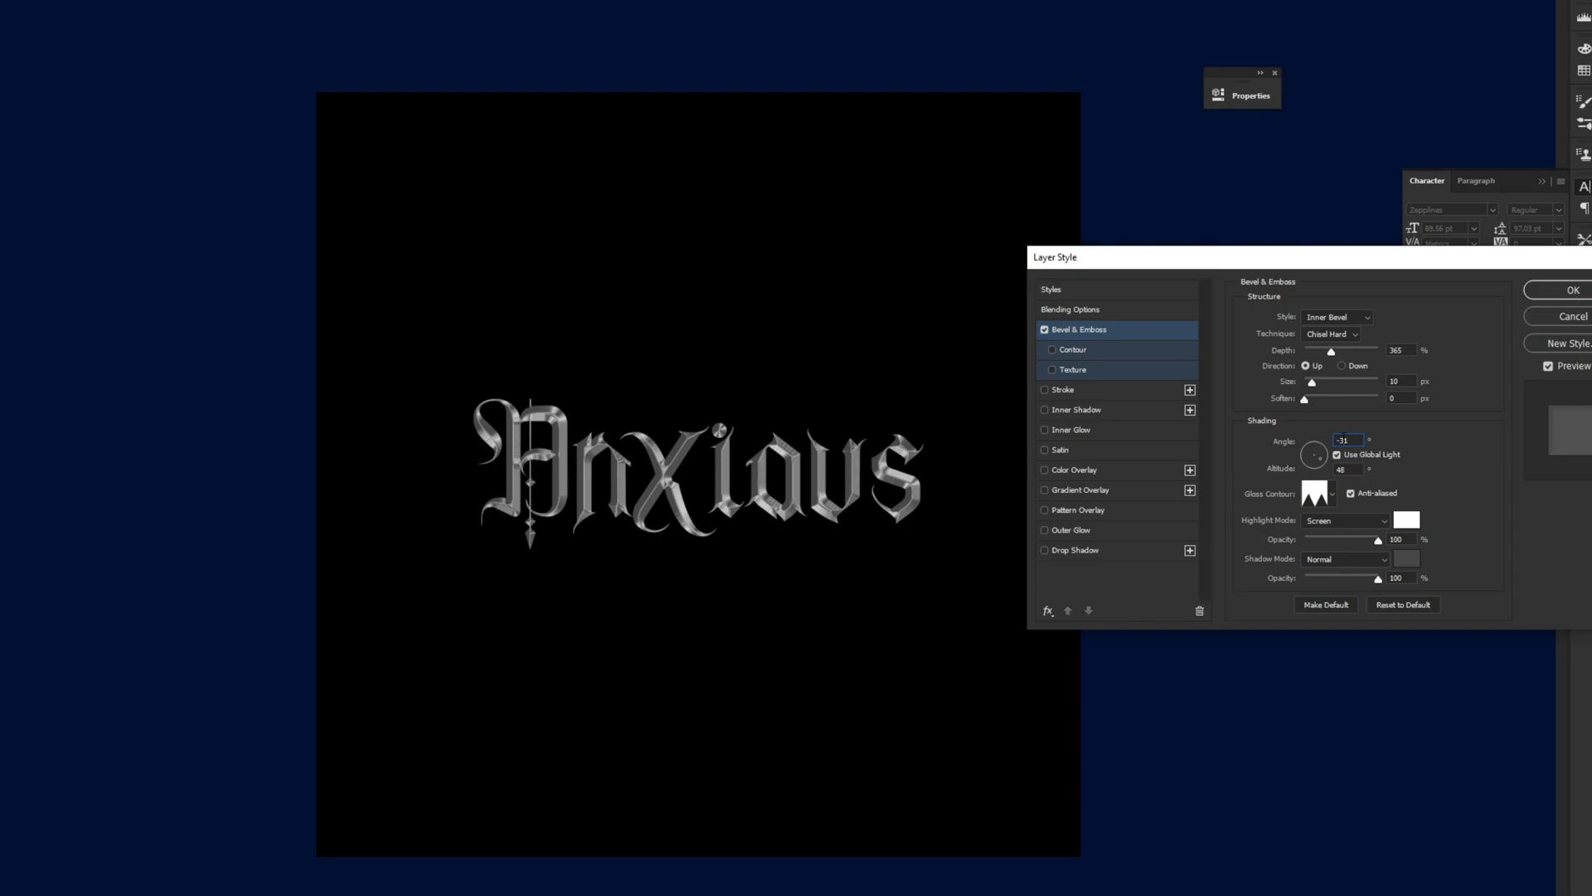
- Lower the bevel's light angle to -48°
key("Down")
key("Down")
key("Down")
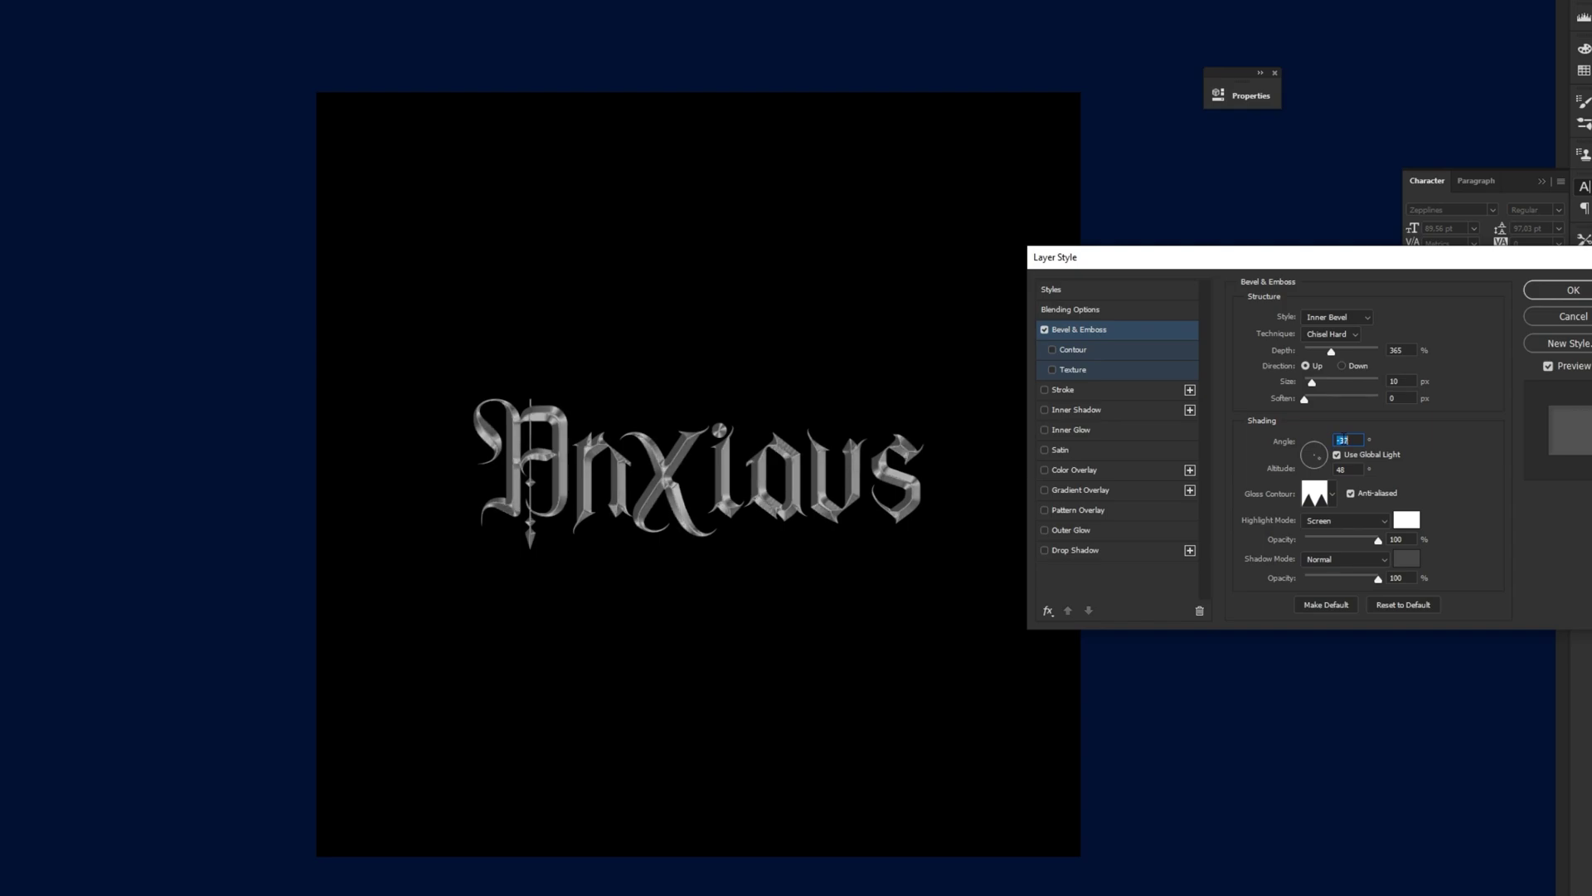
key("Down")
key("Down")
key("Down")
key("Down")
key("Down")
key("Down")
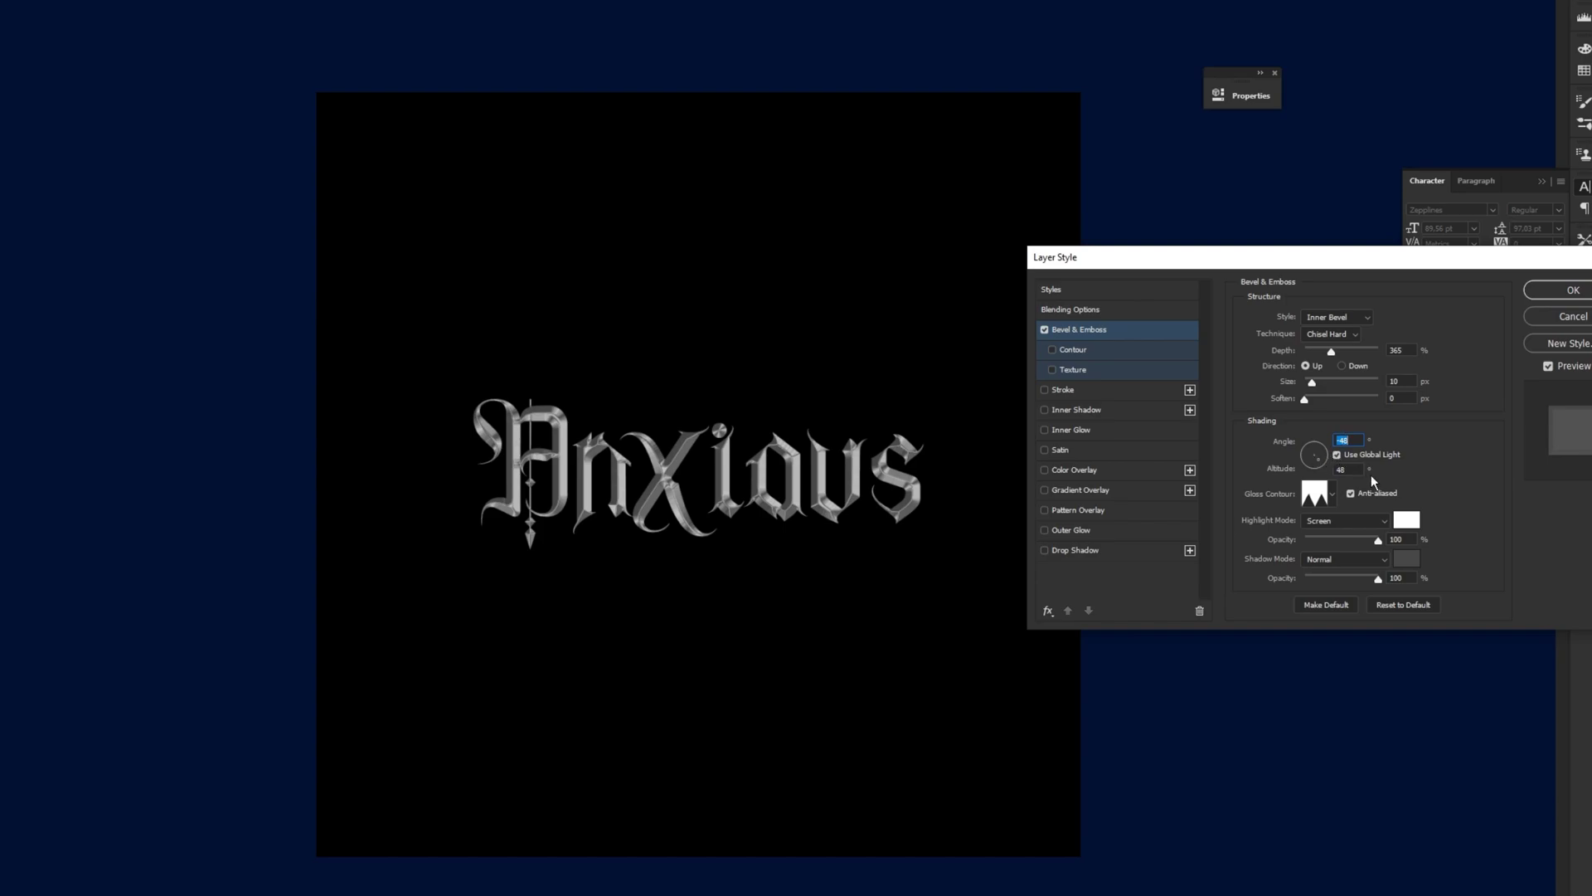
- Lower the bevel's light altitude to 21°
key("Tab")
key("shift+Down")
key("shift+Down")
key("shift+Down")
key("Down")
key("Up")
key("Up")
key("Up")
key("Up")
key("Up")
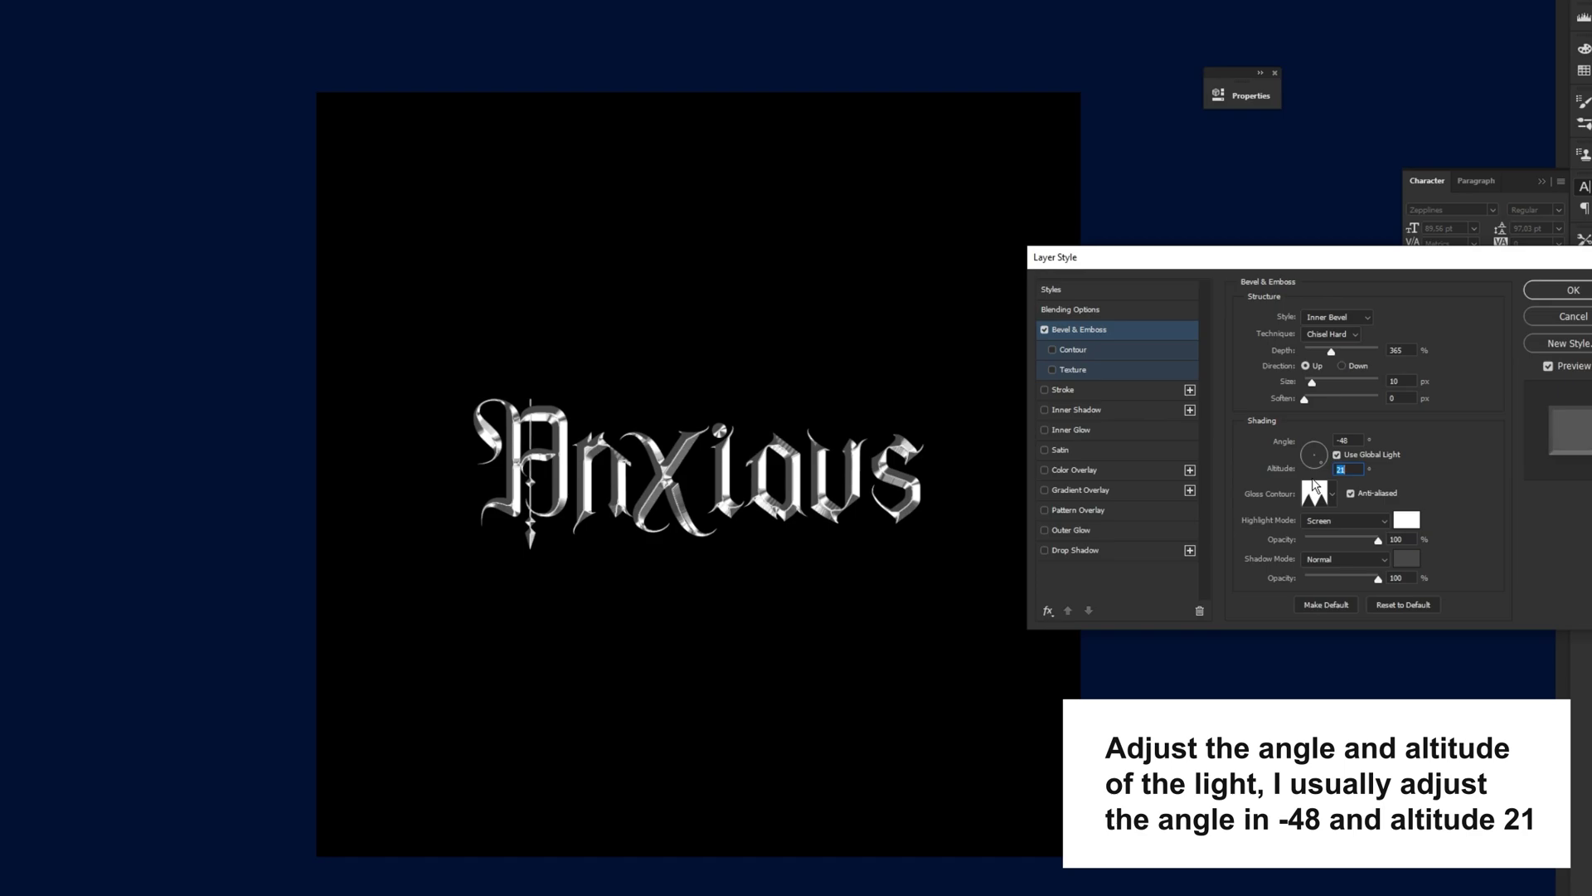
- Enable the bevel's Contour option and apply the zigzag sawtooth-shaped preset to it
left_click(1068, 349)
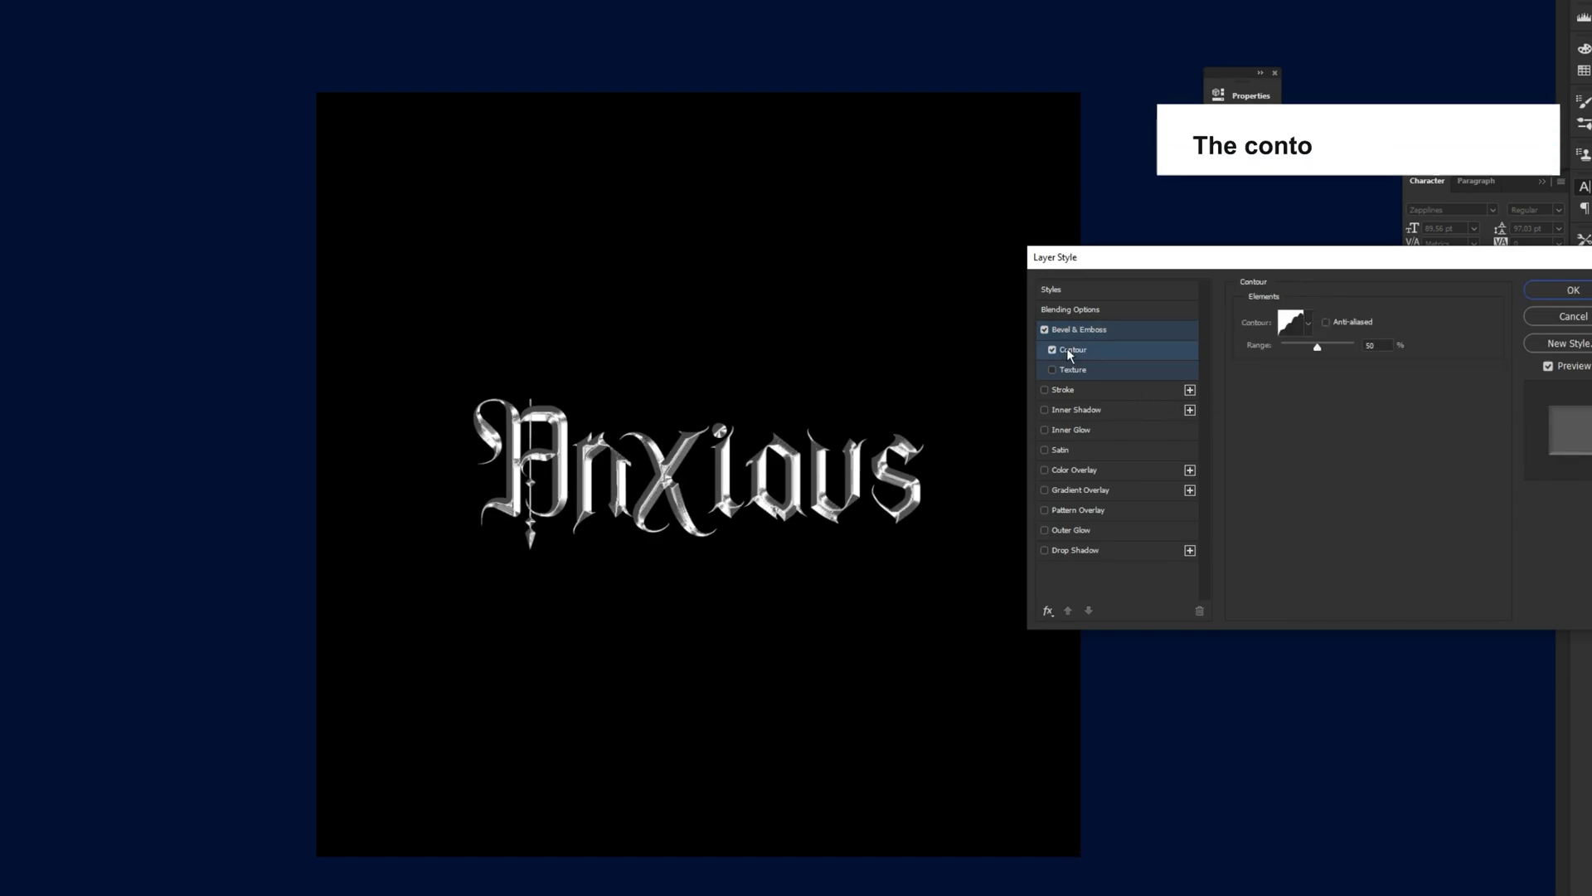
left_click(1308, 321)
left_click(1338, 383)
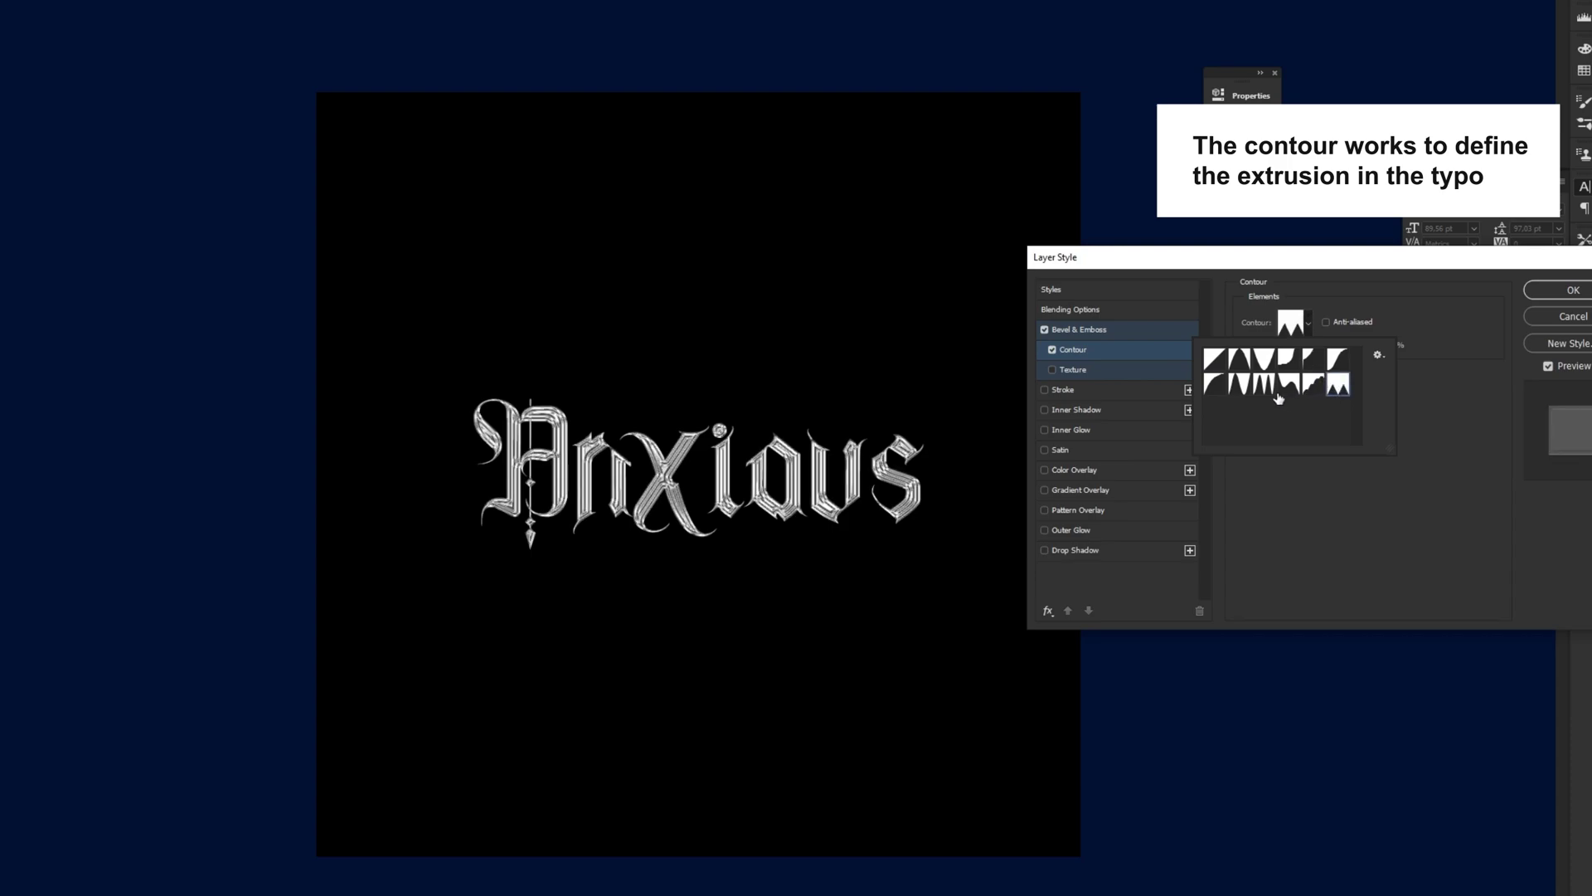
- Try out several other contour presets on the bevel to compare their extrusion effect
left_click(1239, 383)
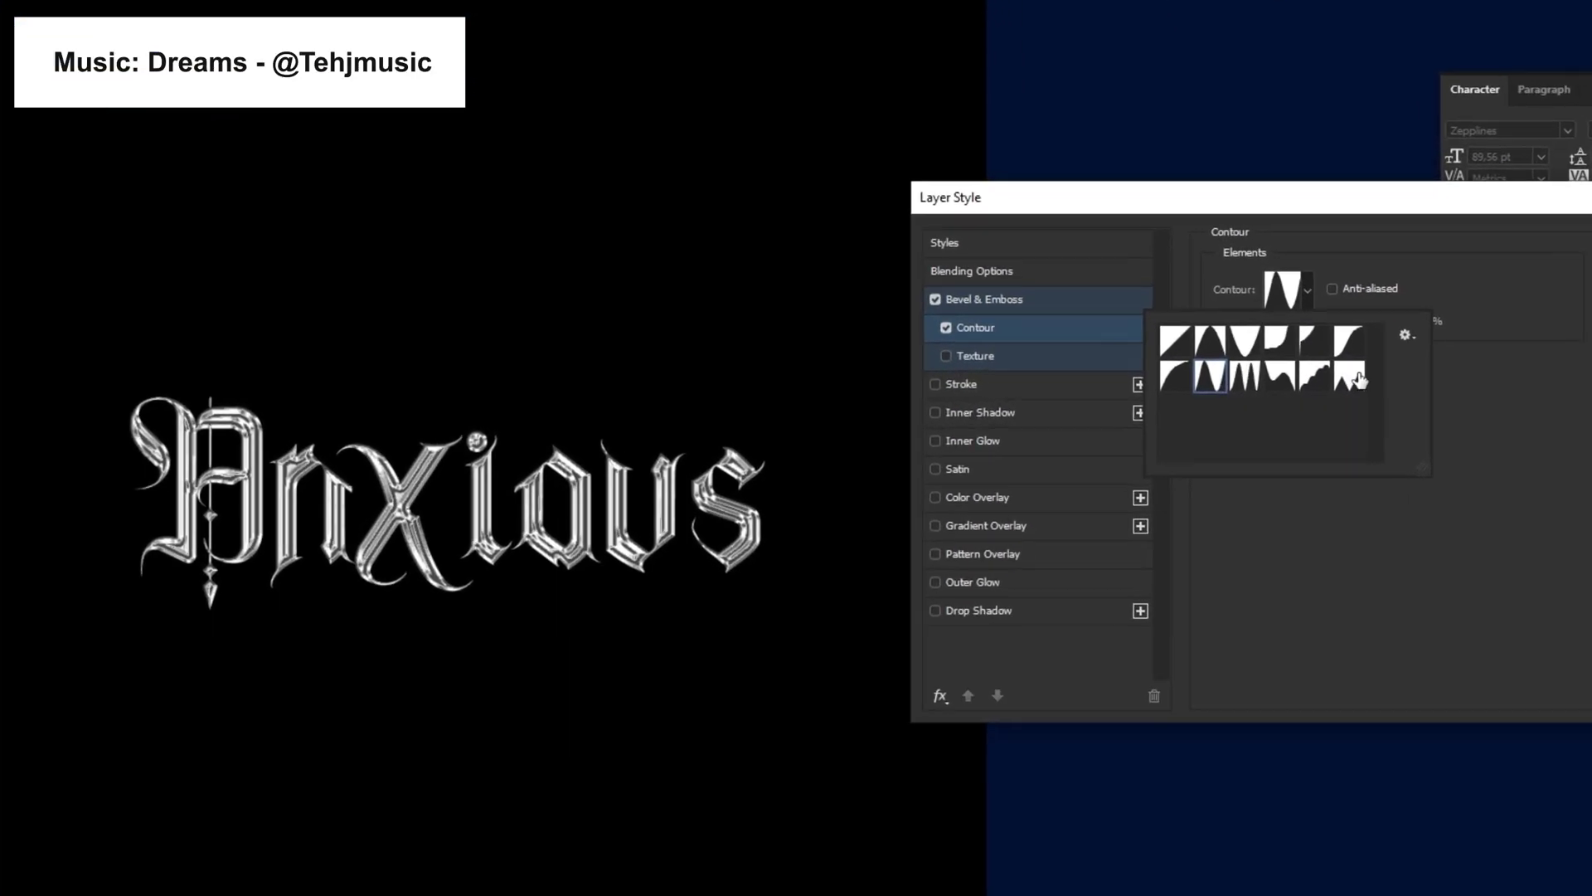
left_click(1338, 383)
left_click(1348, 378)
left_click(1296, 371)
left_click(1356, 369)
left_click(1320, 375)
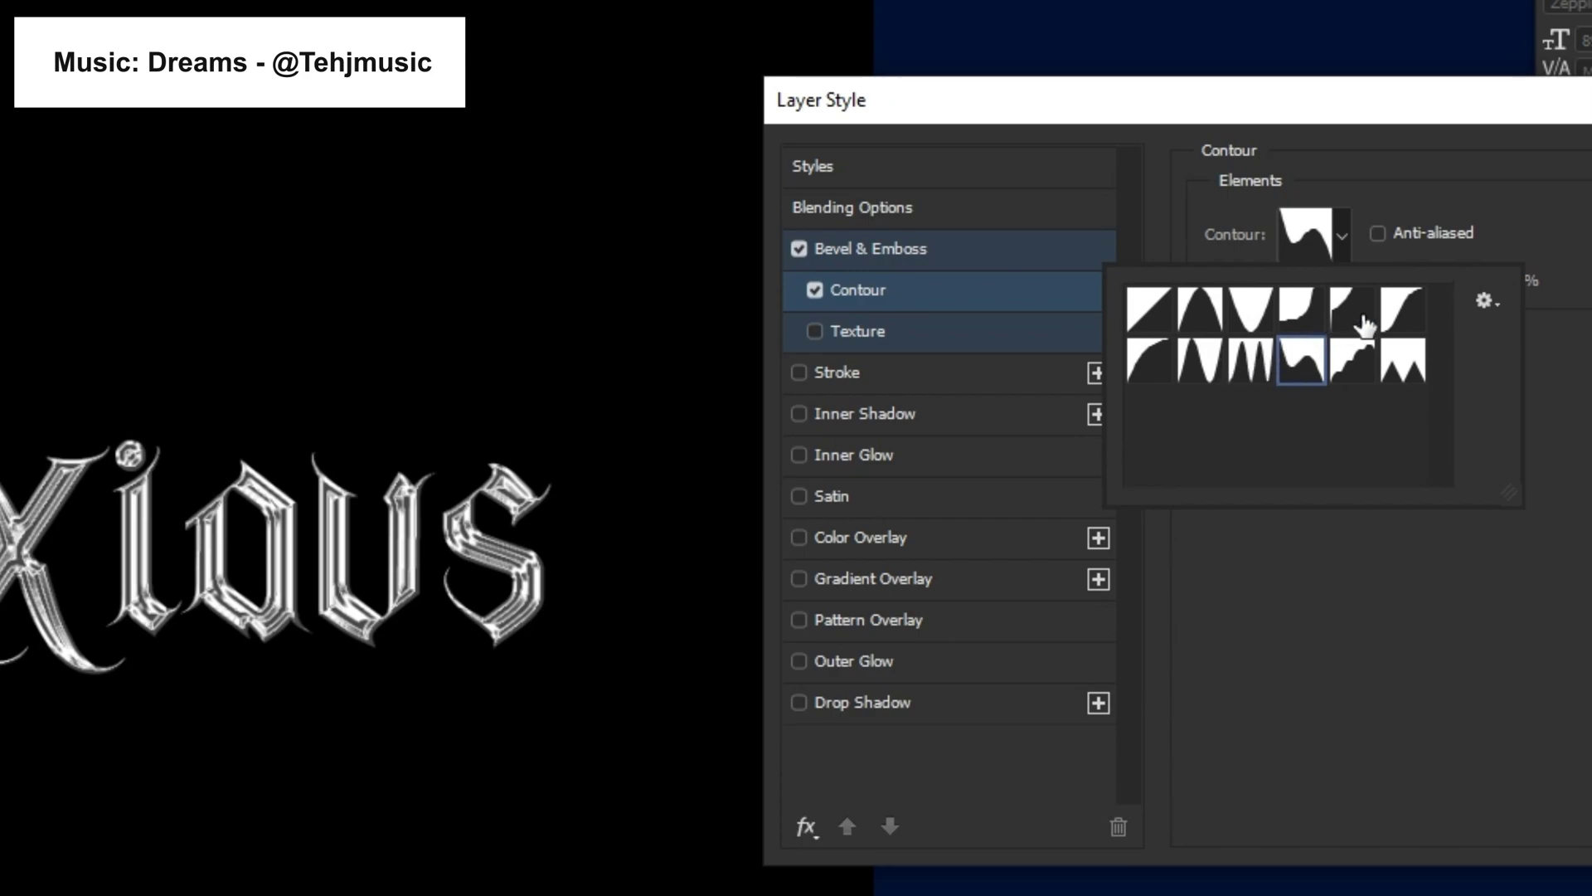
left_click(1402, 322)
left_click(1244, 372)
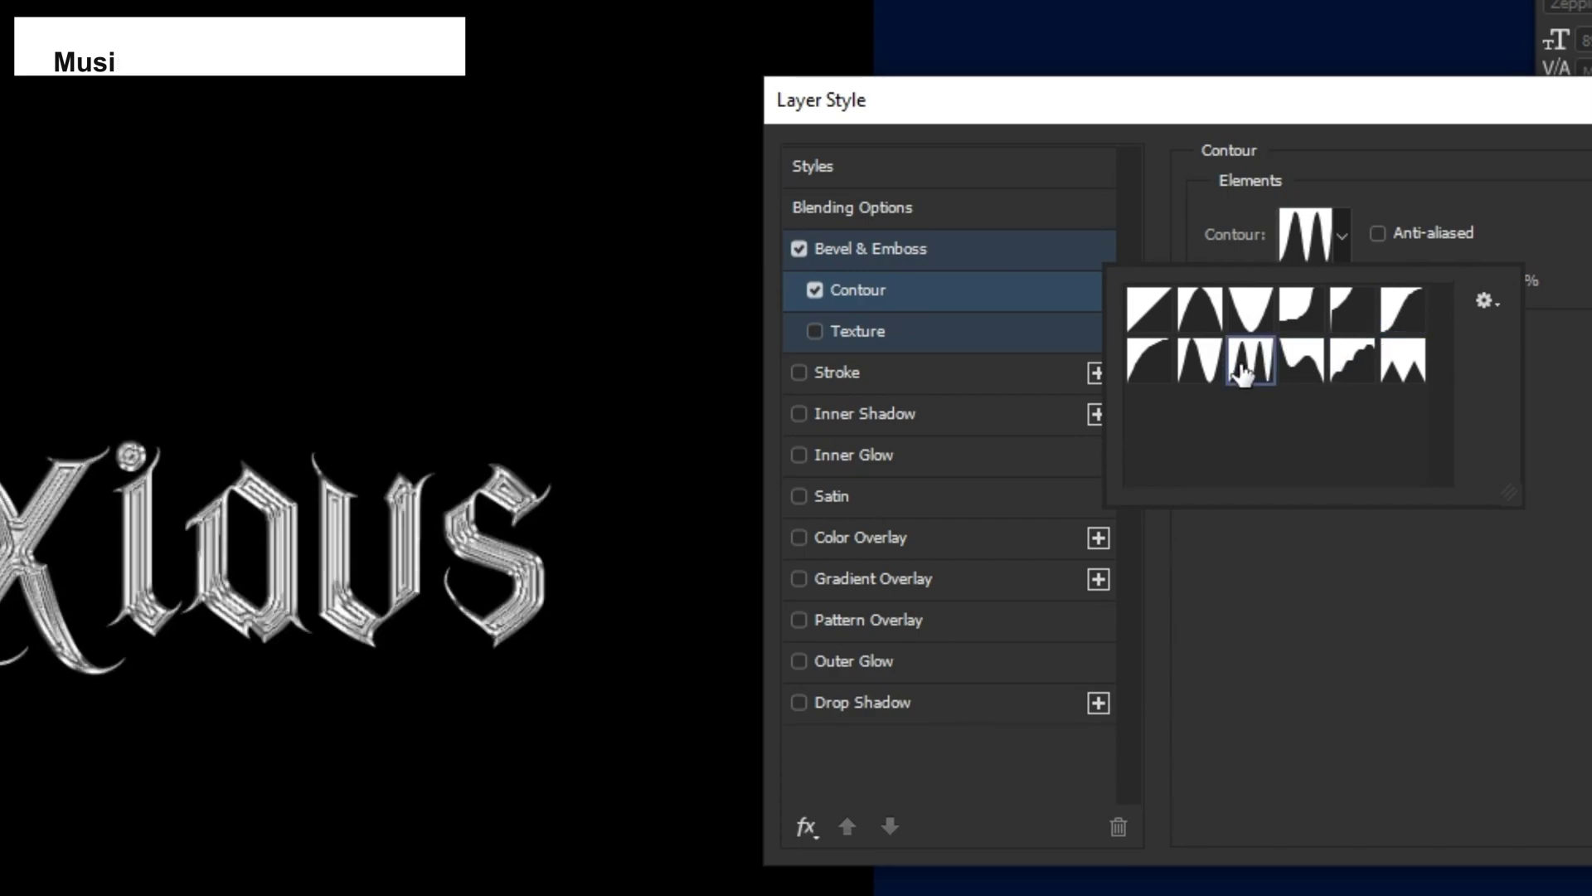
left_click(1161, 369)
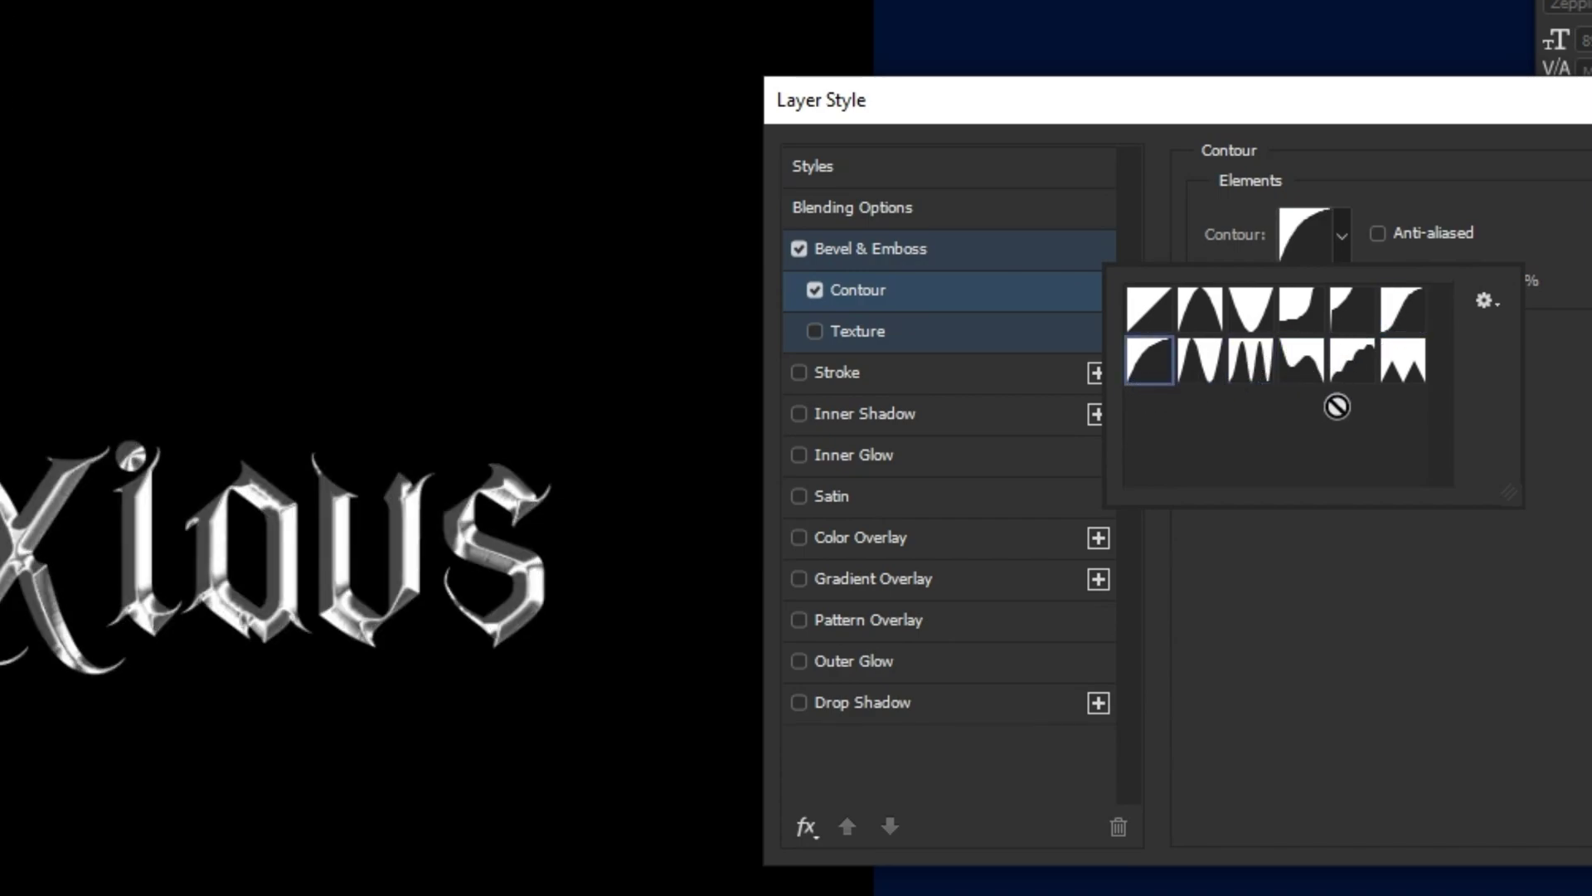
- Use the descending rolling-slope preset as the bevel contour with an 86% range and apply the layer style
left_click(1319, 371)
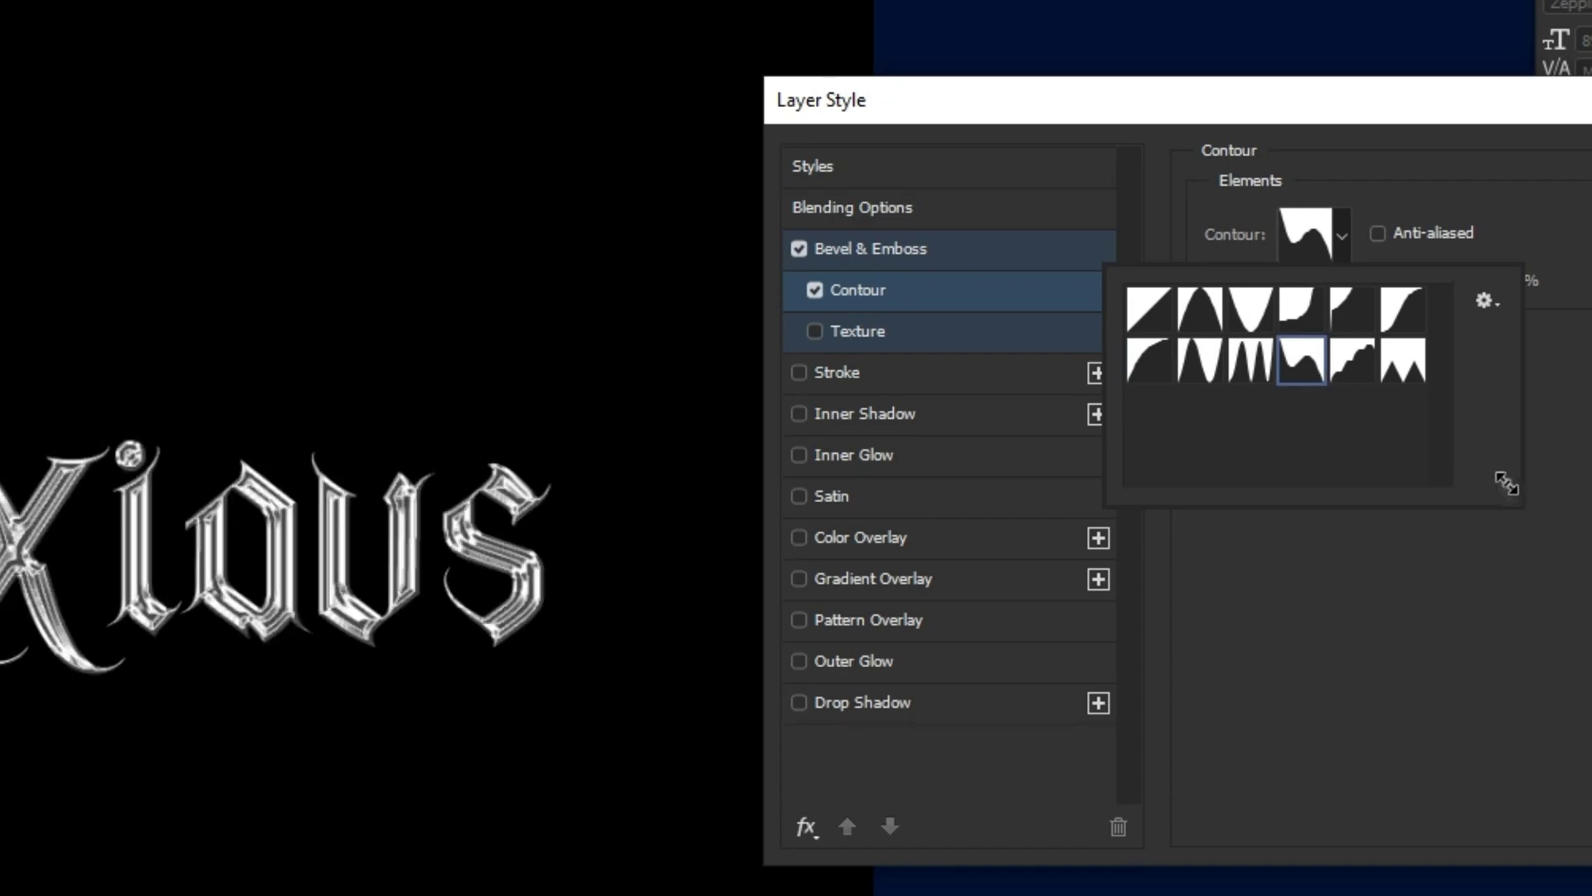
left_click(1538, 375)
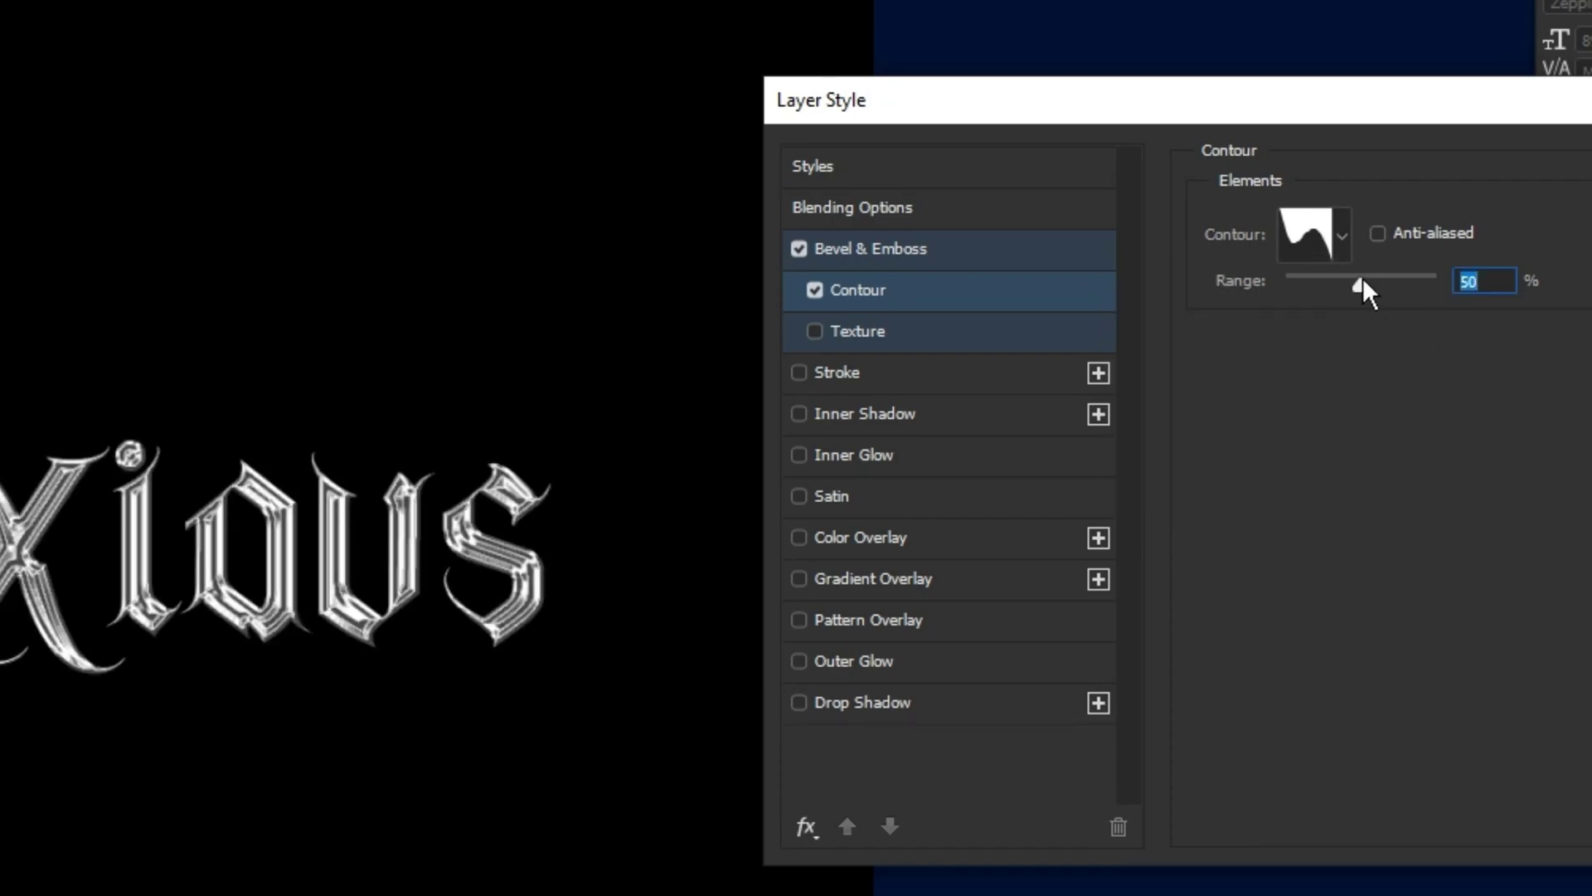
left_click_drag(1337, 296, 1417, 284)
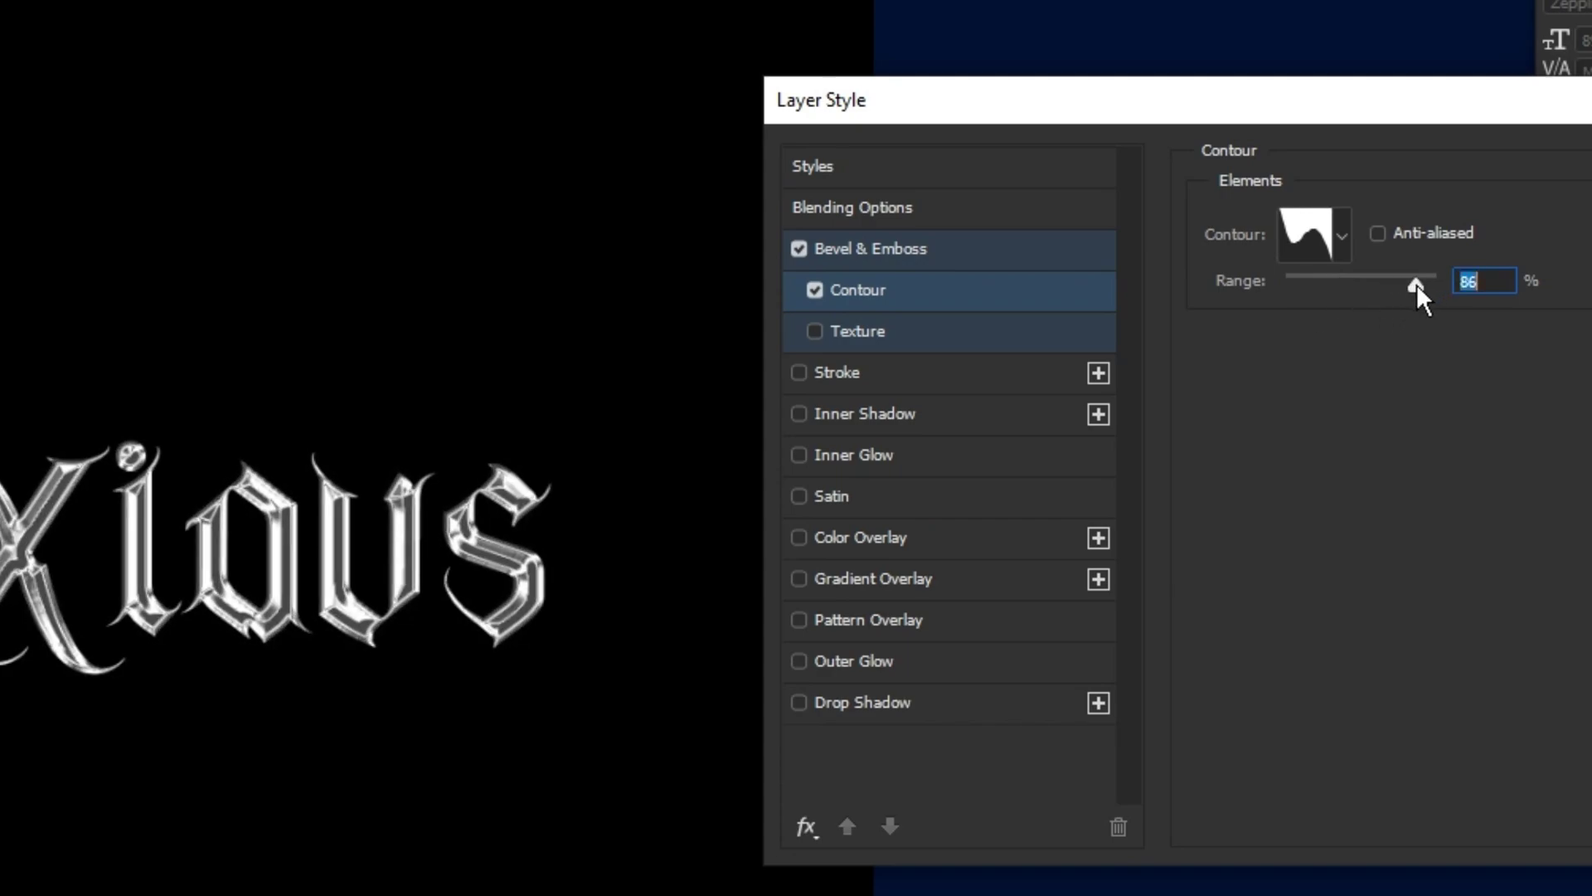
key("Return")
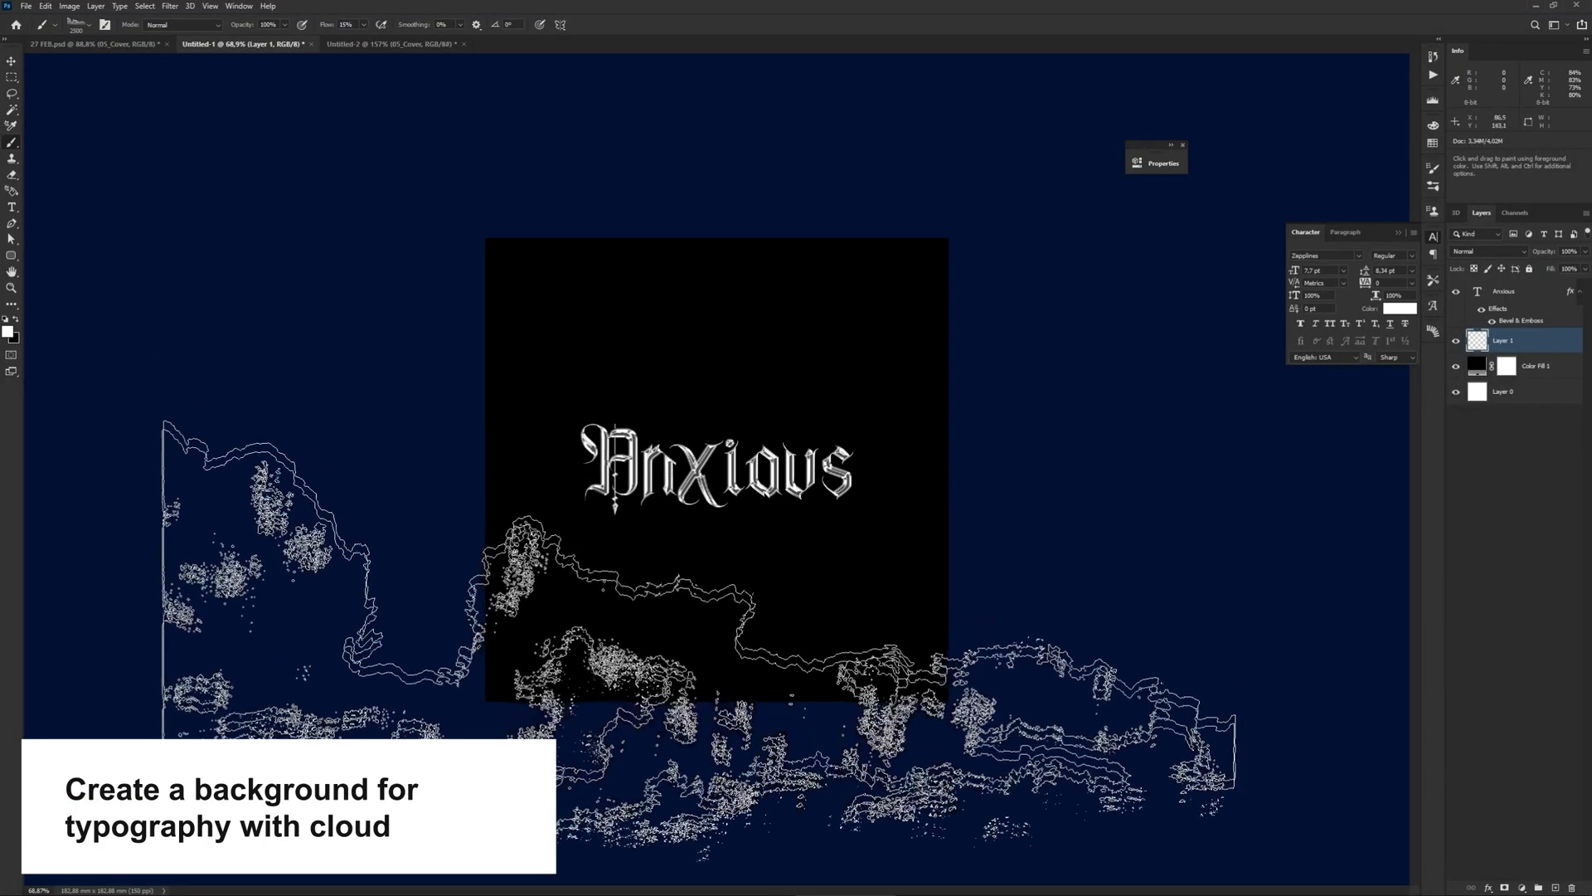
- Paint faint white clouds along the canvas's lower part and upper corners on Layer 1, using two different cloud brushes
left_click(711, 631)
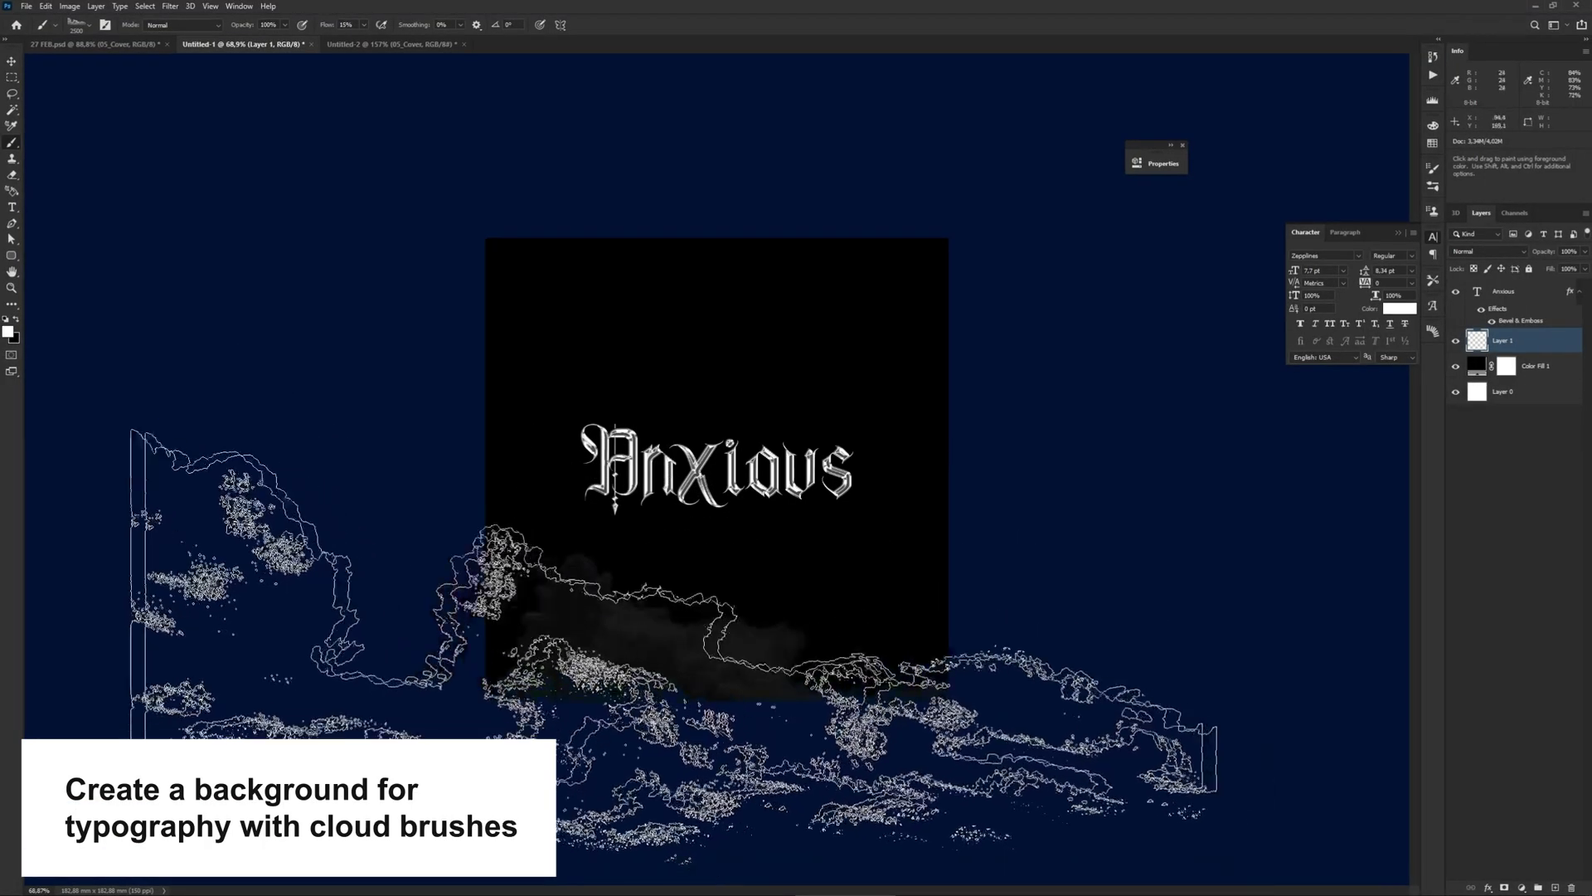
right_click(757, 272)
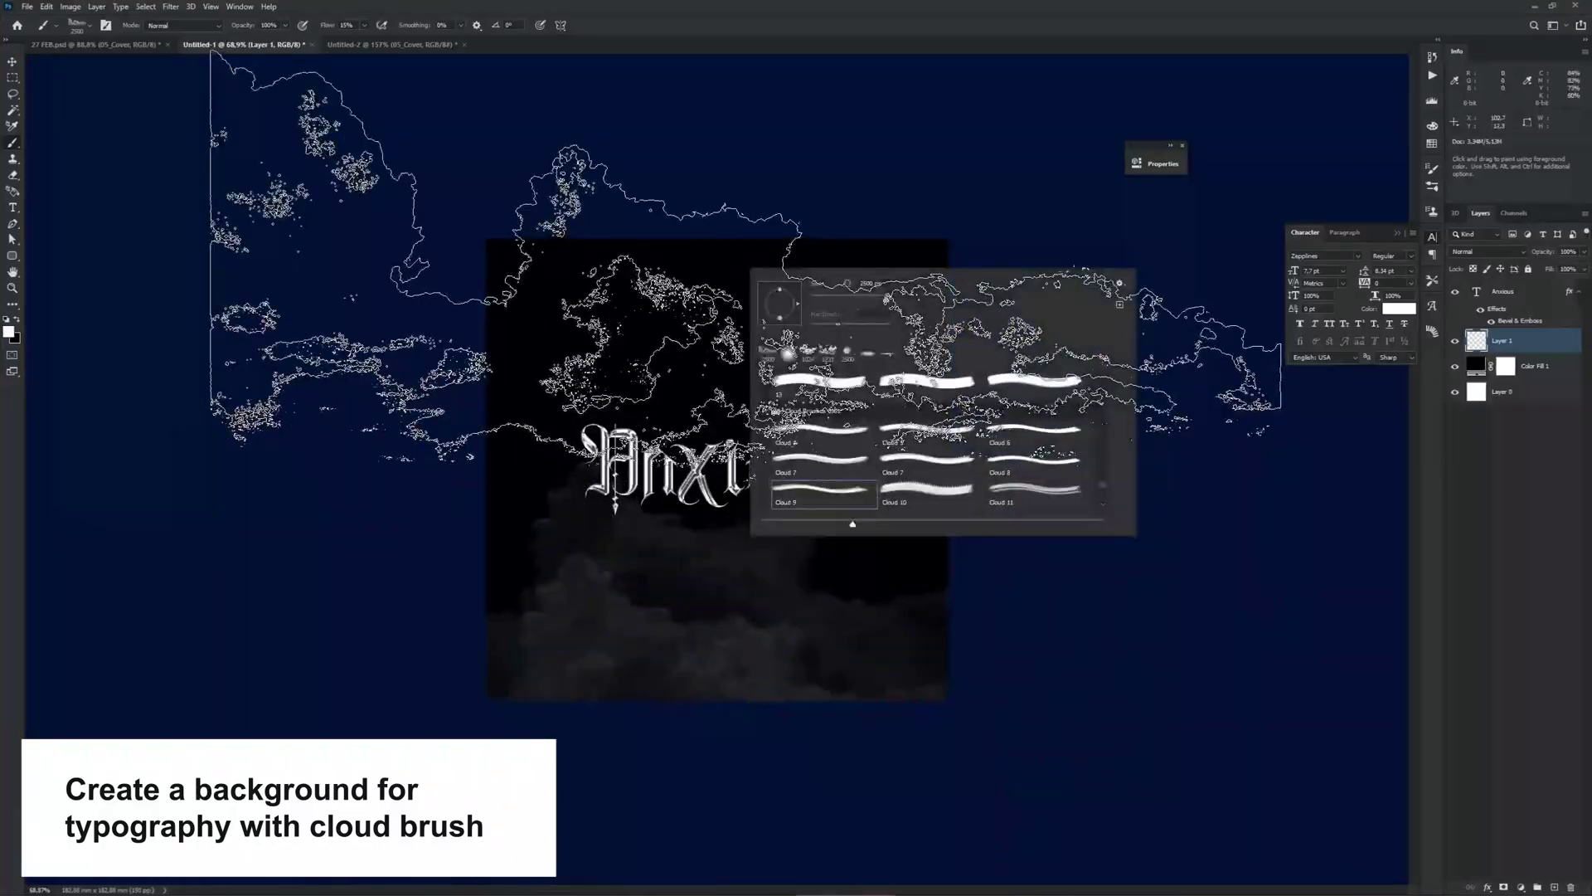
left_click(841, 440)
left_click(498, 240)
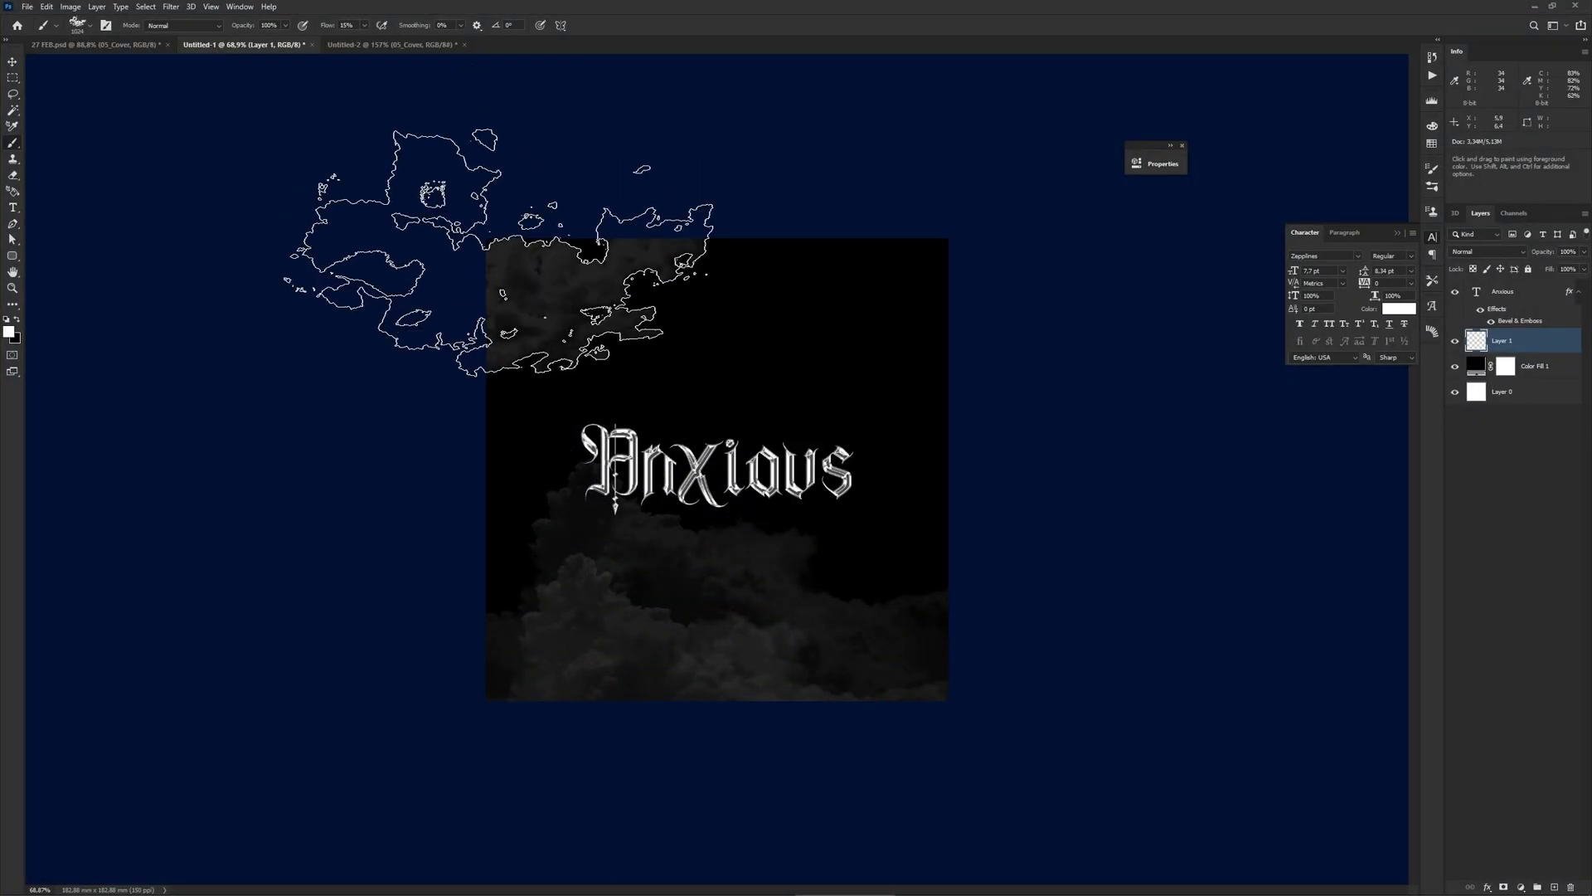
key("v")
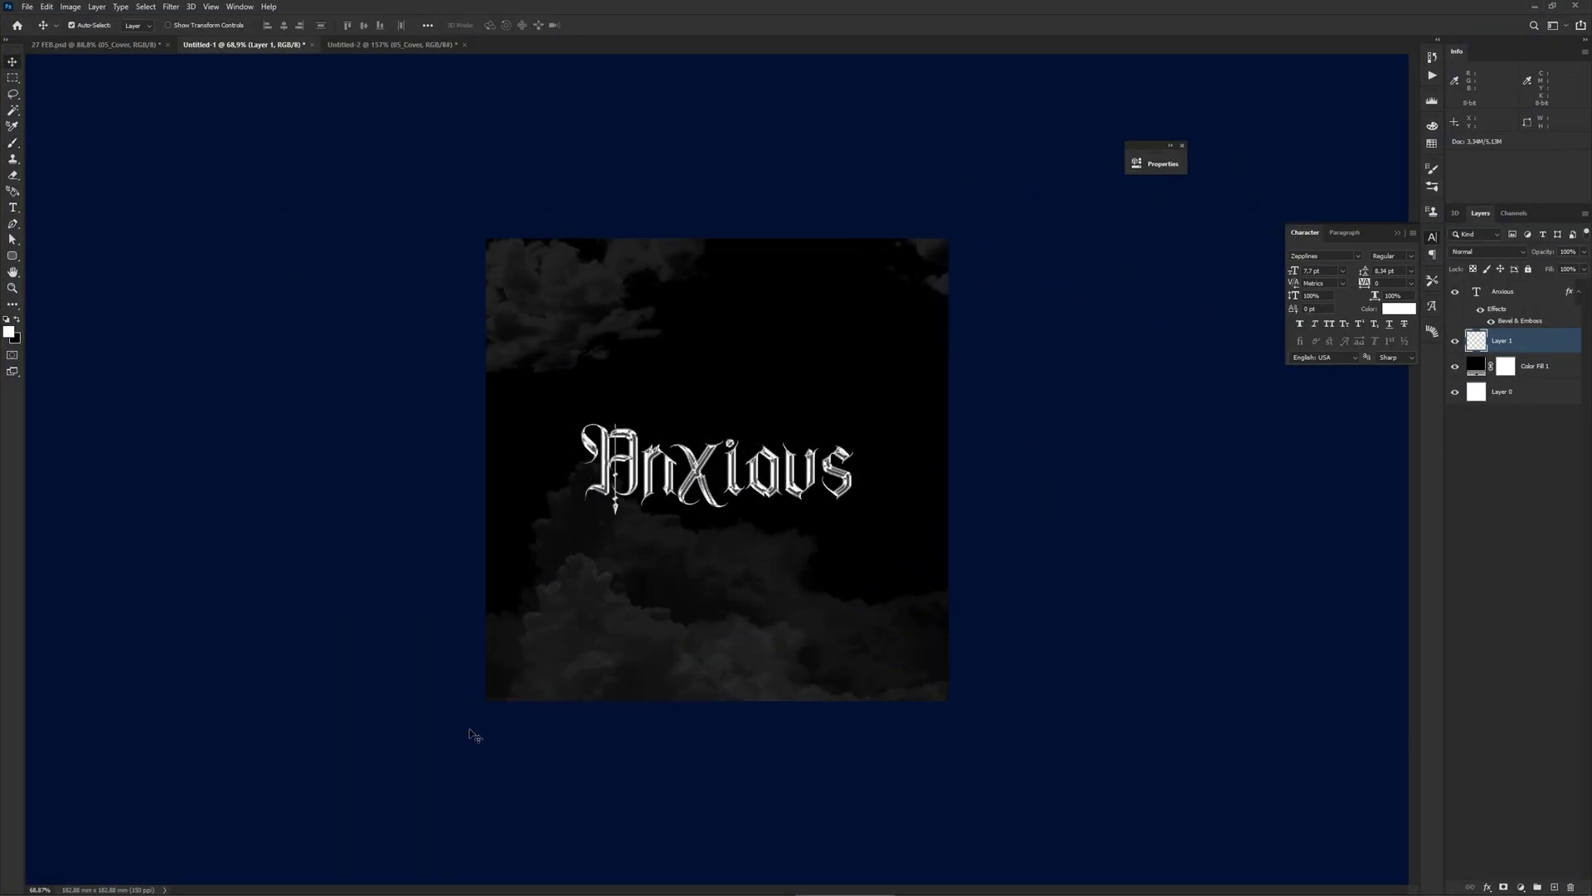
key("ctrl+plus")
key("ctrl+plus")
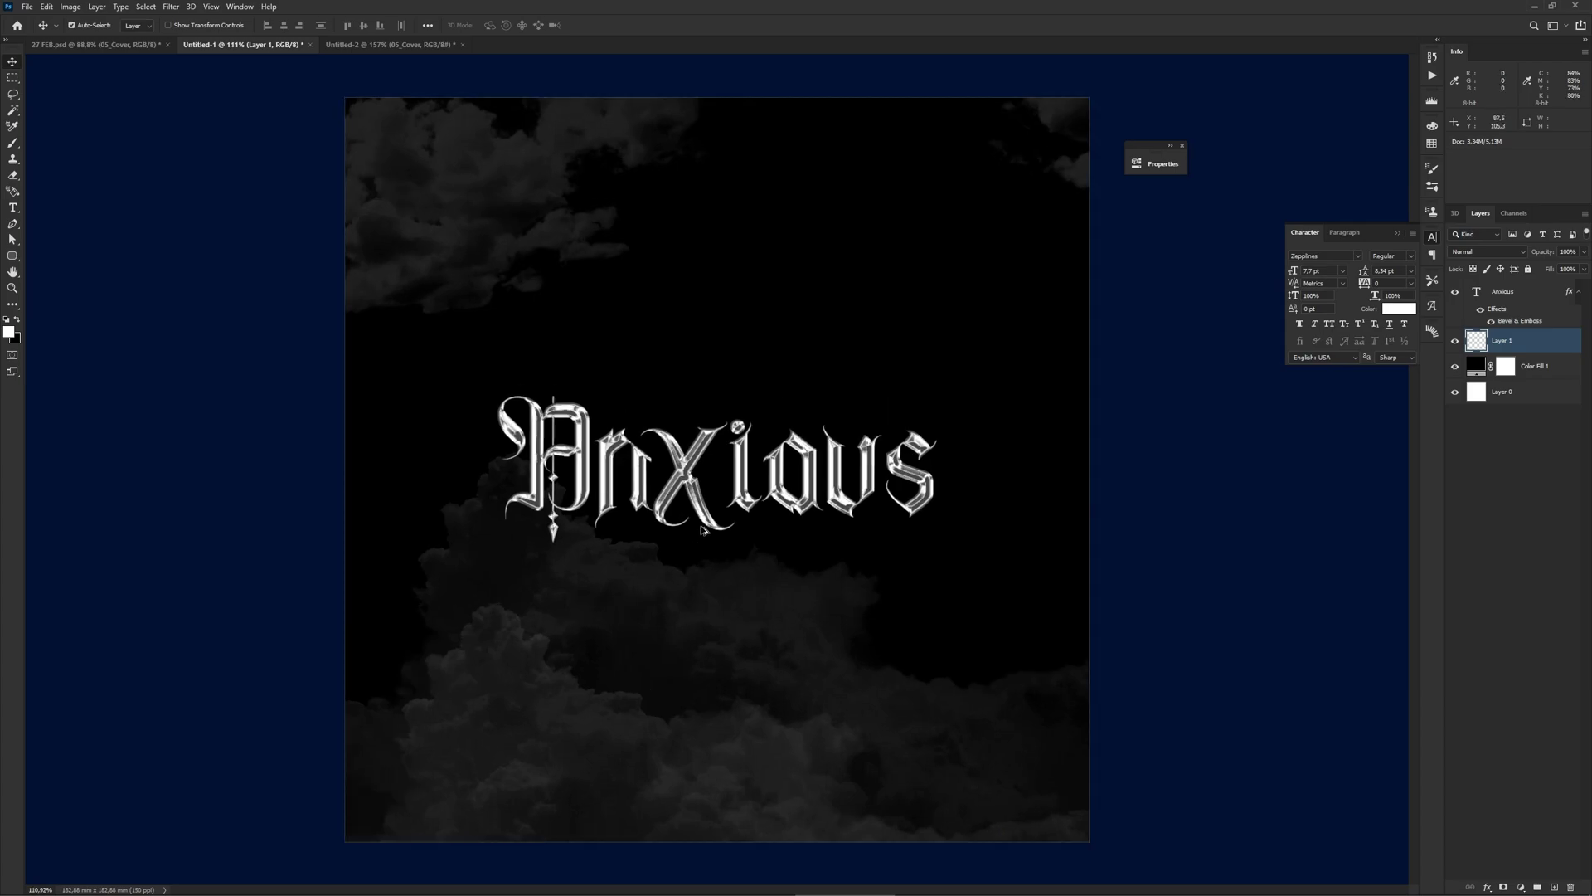
left_click(1477, 372)
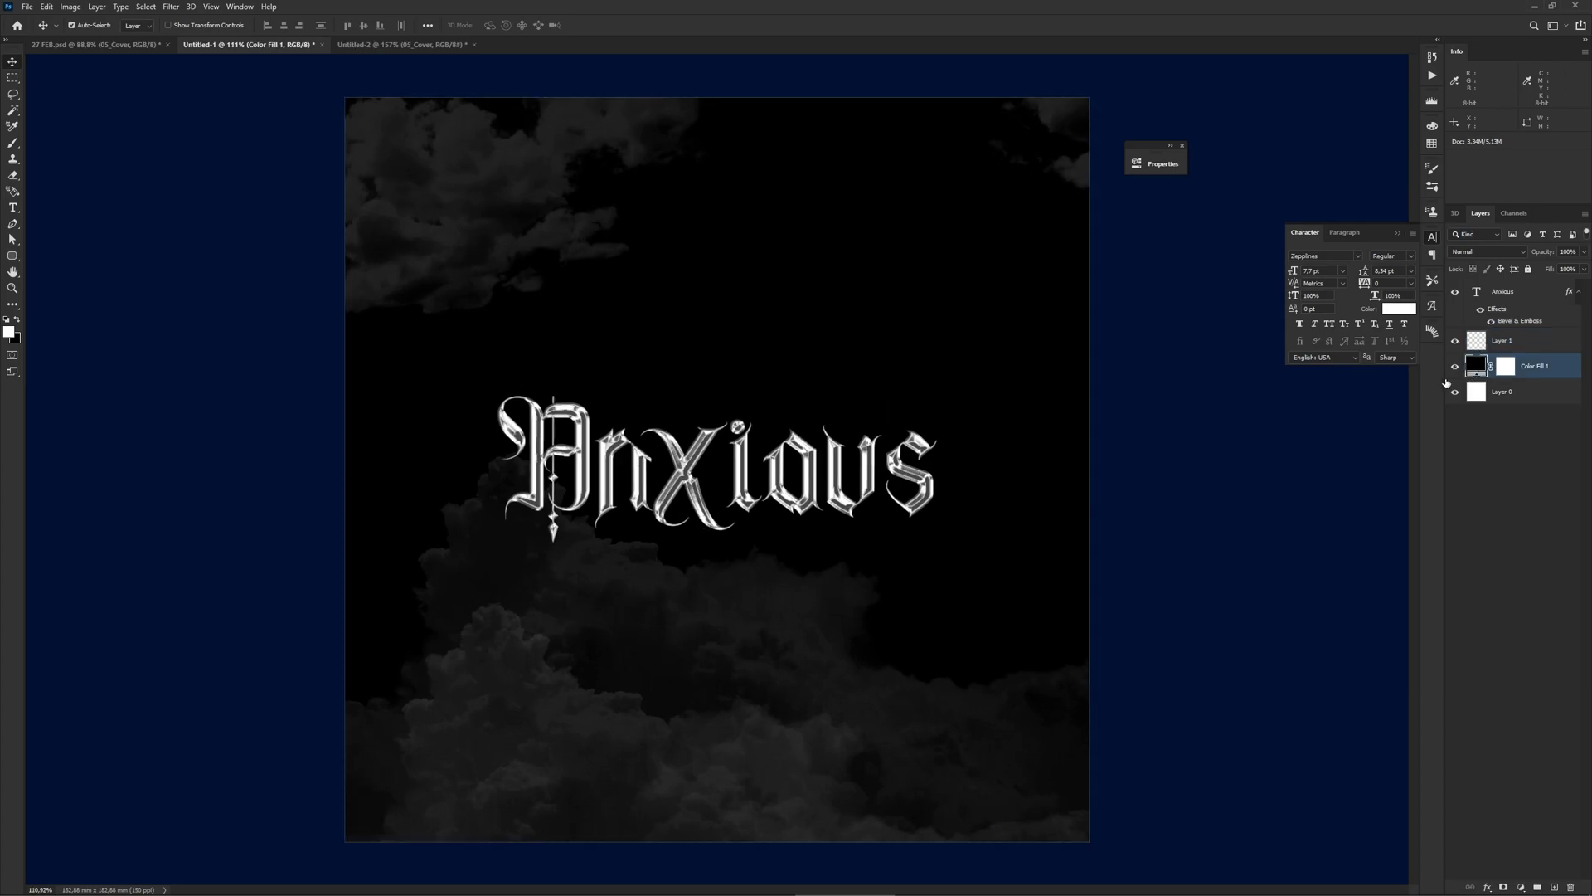
double_click(1473, 369)
key("Escape")
left_click(1548, 347)
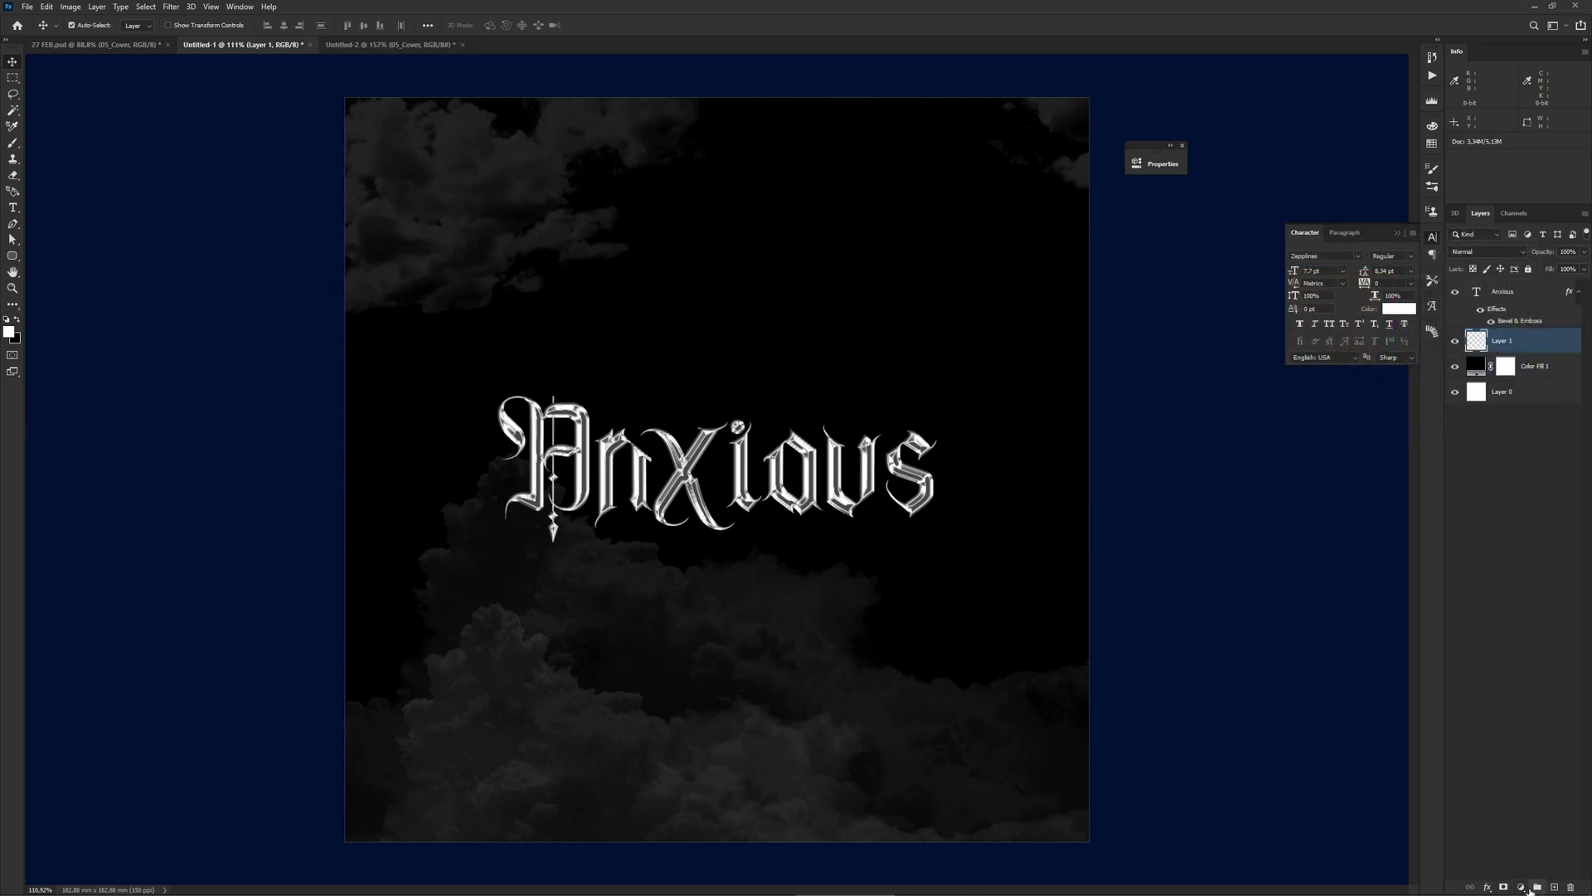
left_click(1521, 888)
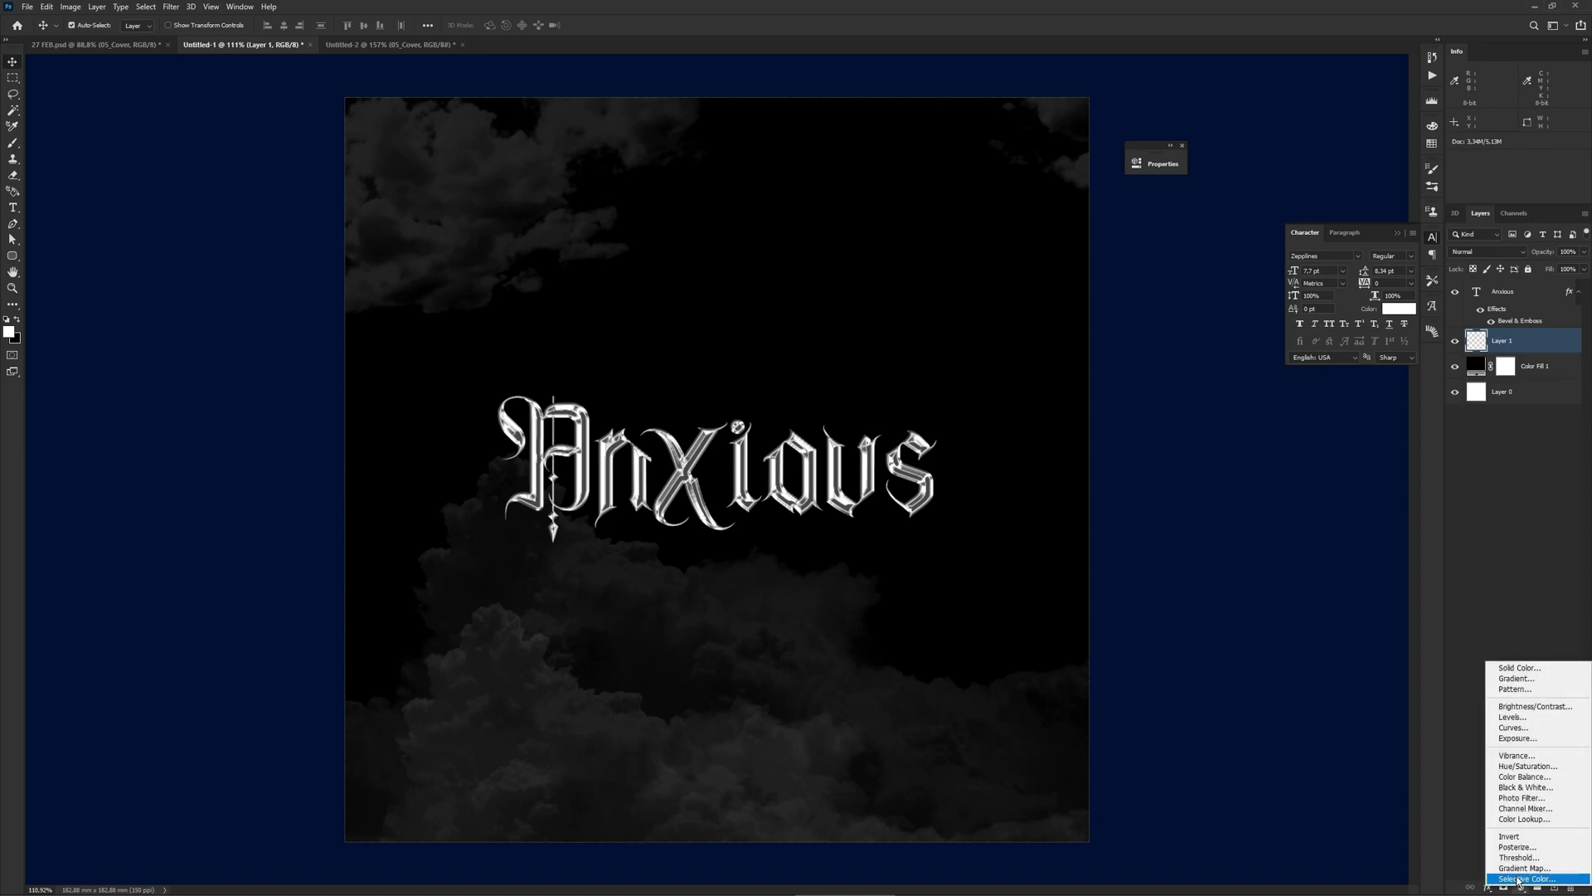
left_click(1521, 738)
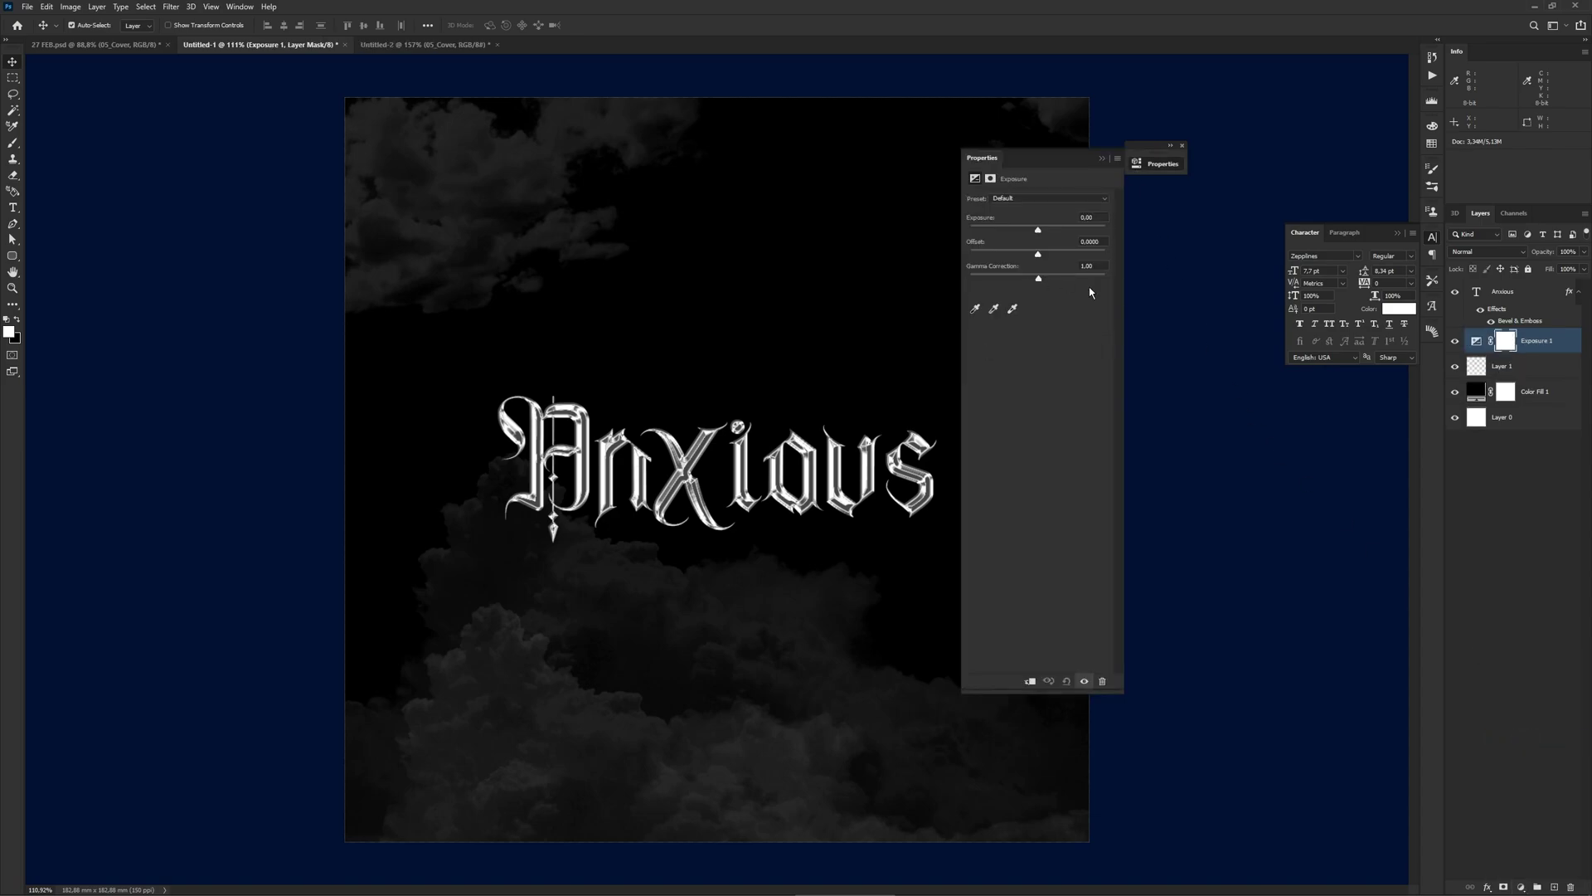
key("ctrl+z")
- Add a Curves adjustment layer above the Anxious text and pull the RGB curve's midtones down to darken them
left_click(1511, 300)
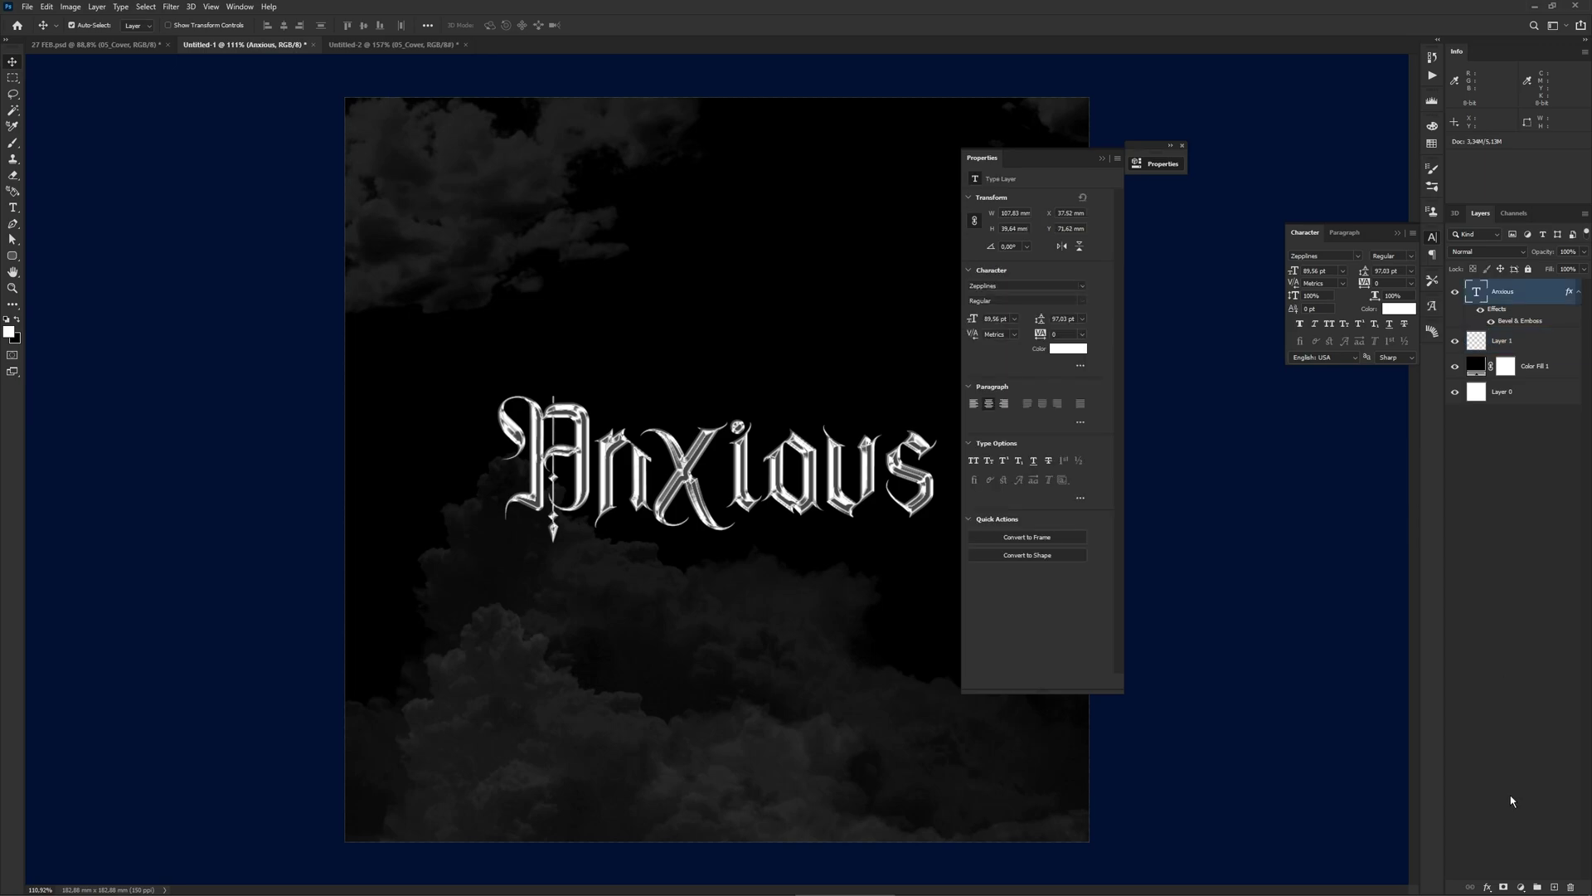
left_click(1522, 884)
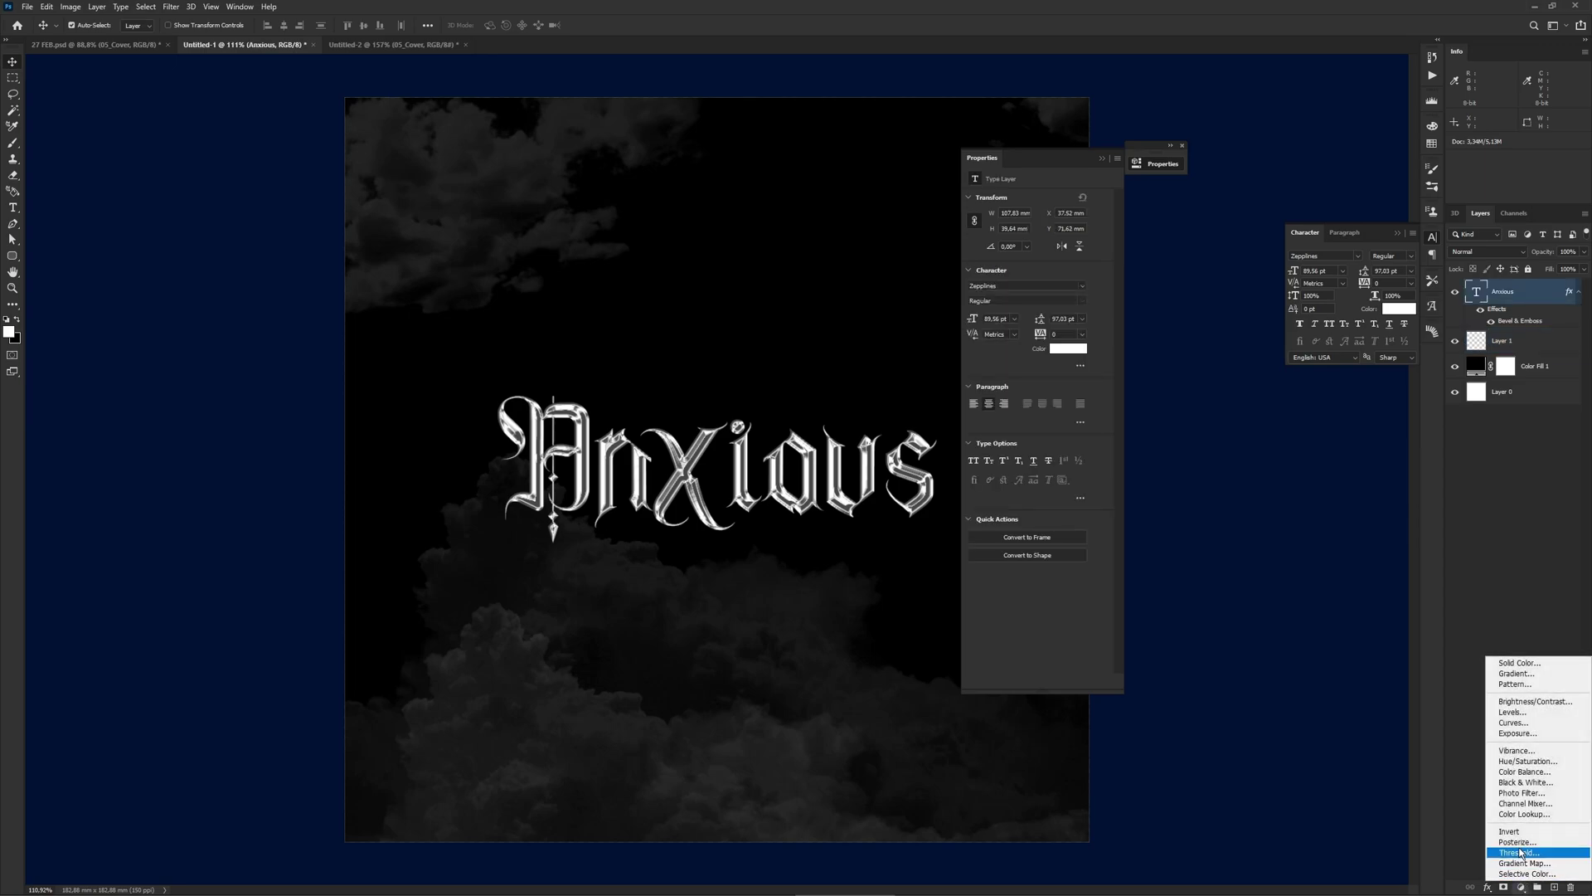
left_click(1514, 722)
left_click_drag(1065, 264, 1037, 303)
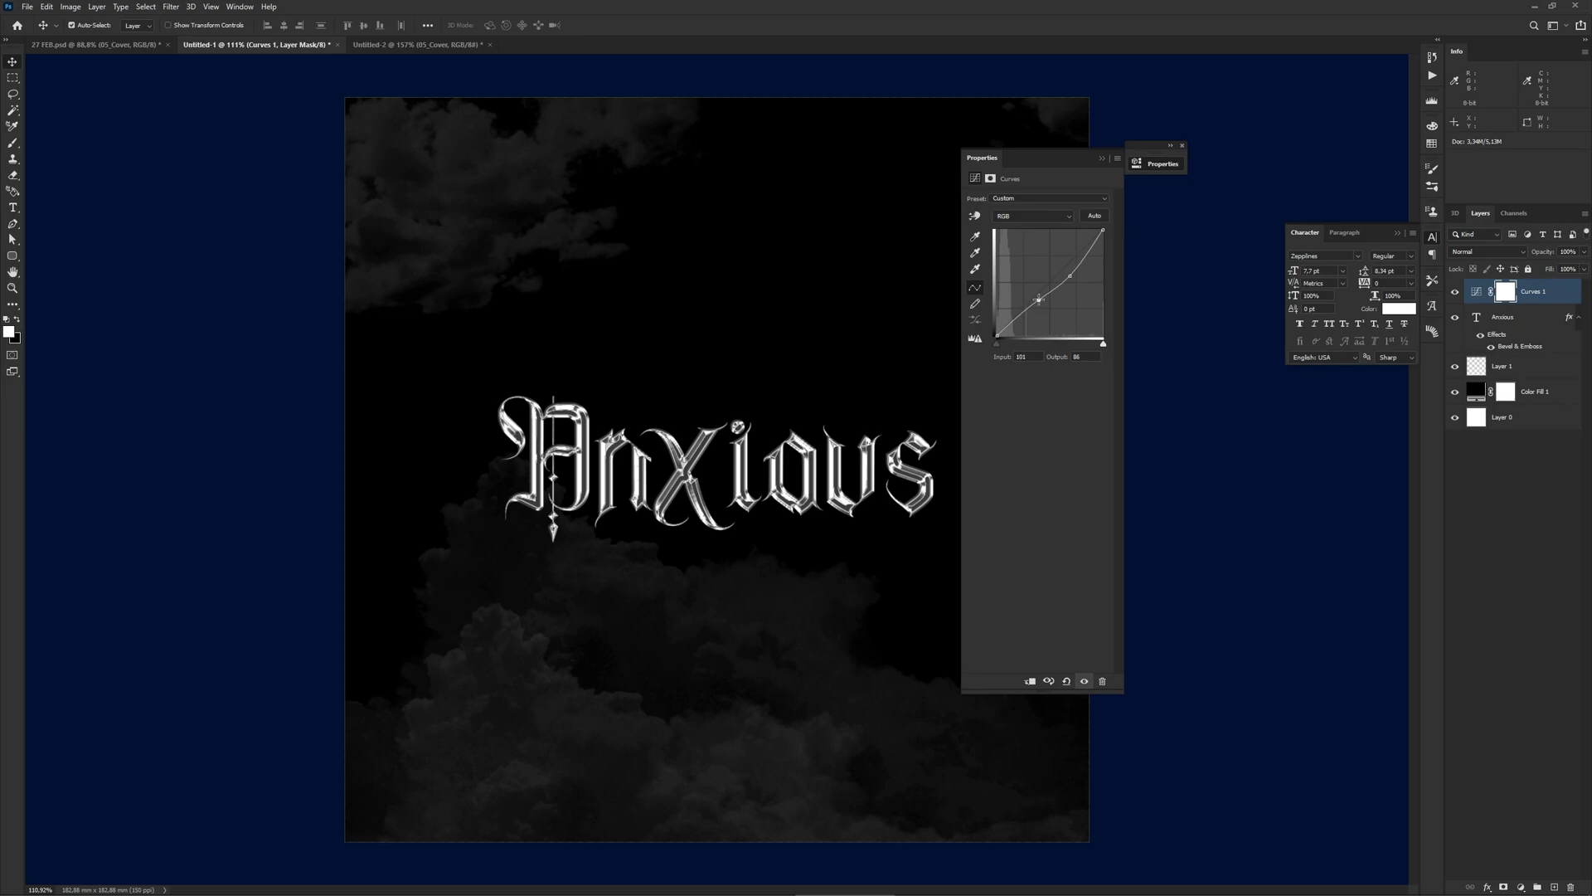
- Duplicate Layer 1 and rotate the copy so its clouds run up the canvas's right side
left_click(1528, 366)
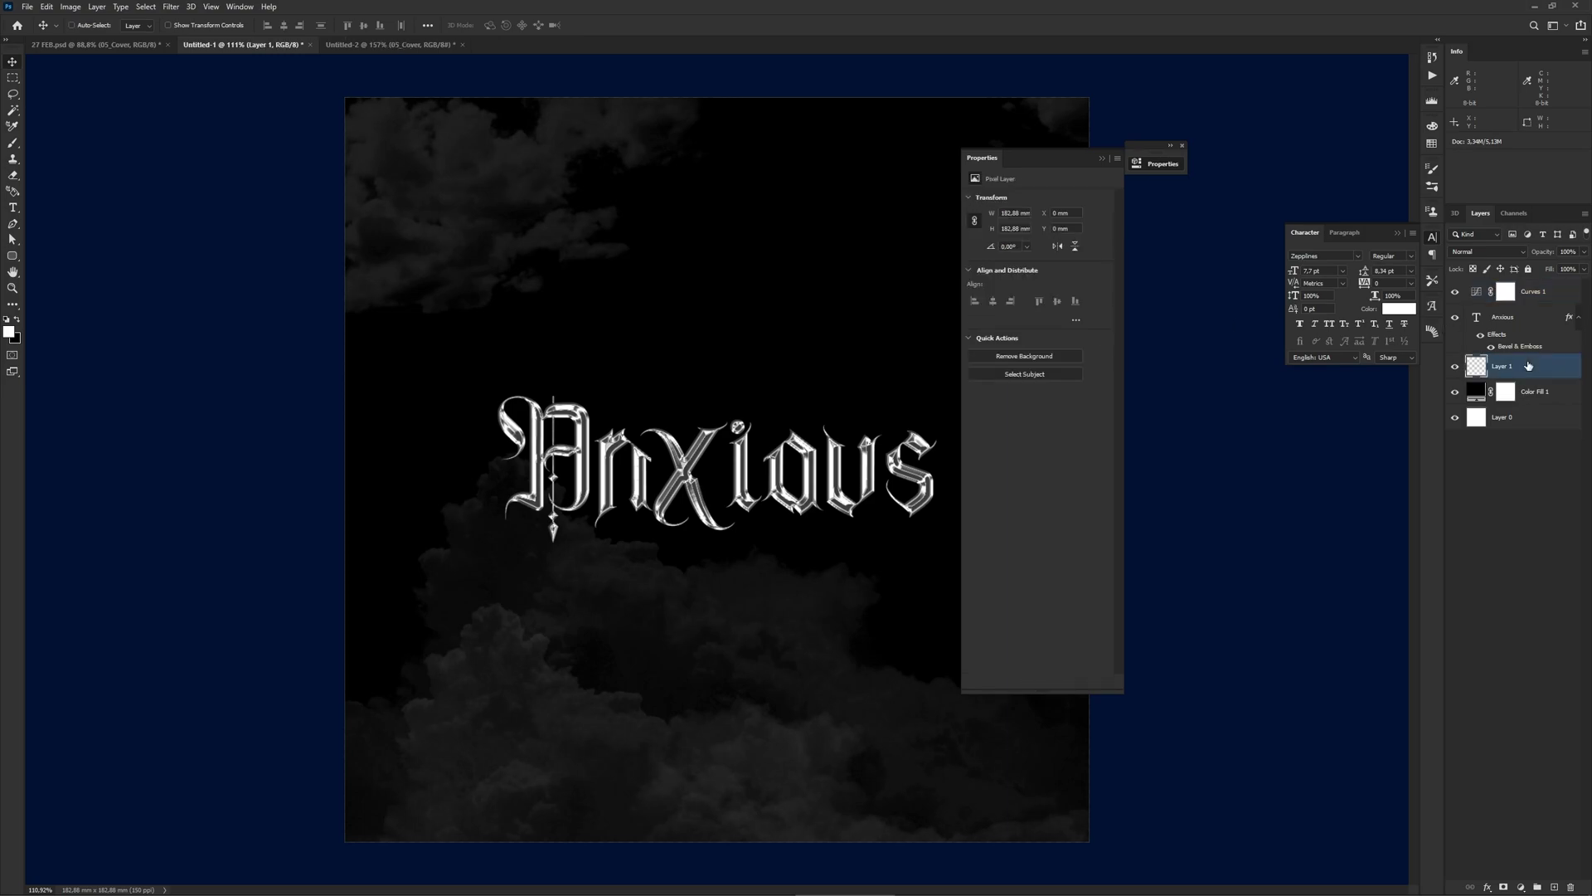
key("ctrl+j")
key("ctrl+t")
key("ctrl+minus")
mouse_move(910, 729)
left_mouse_down()
mouse_move(971, 671)
mouse_move(978, 277)
left_mouse_up()
key("Return")
- Erase the unwanted clouds at the lower left of Layer 1 copy with a large soft eraser
key("e")
mouse_move(614, 581)
left_mouse_down()
mouse_move(551, 605)
mouse_move(569, 611)
left_mouse_up()
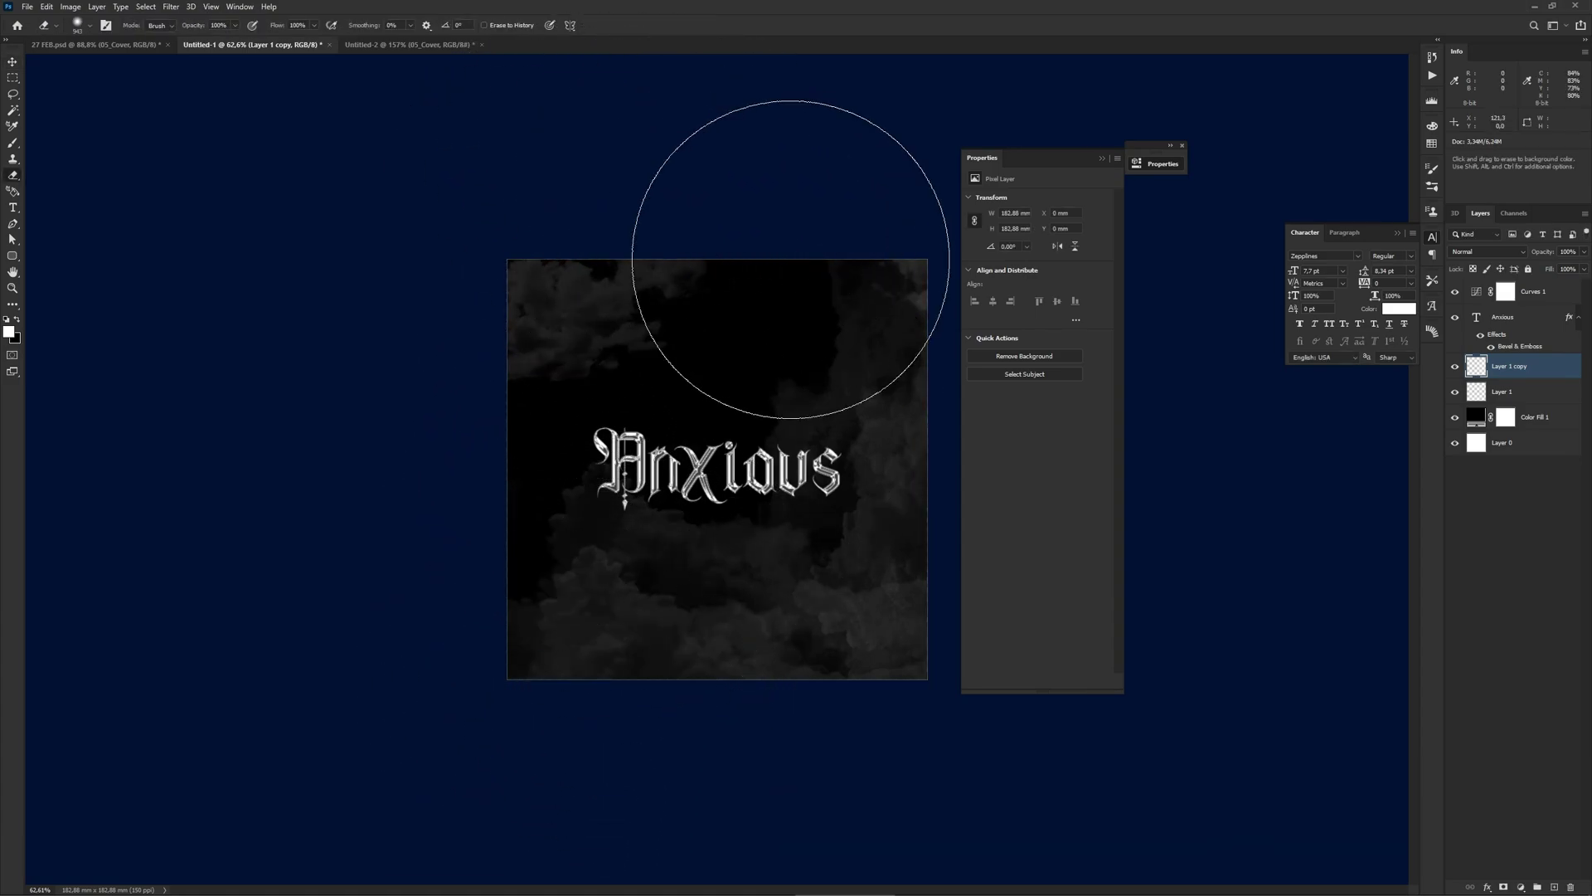
key("v")
scroll(711, 483, "up", 3)
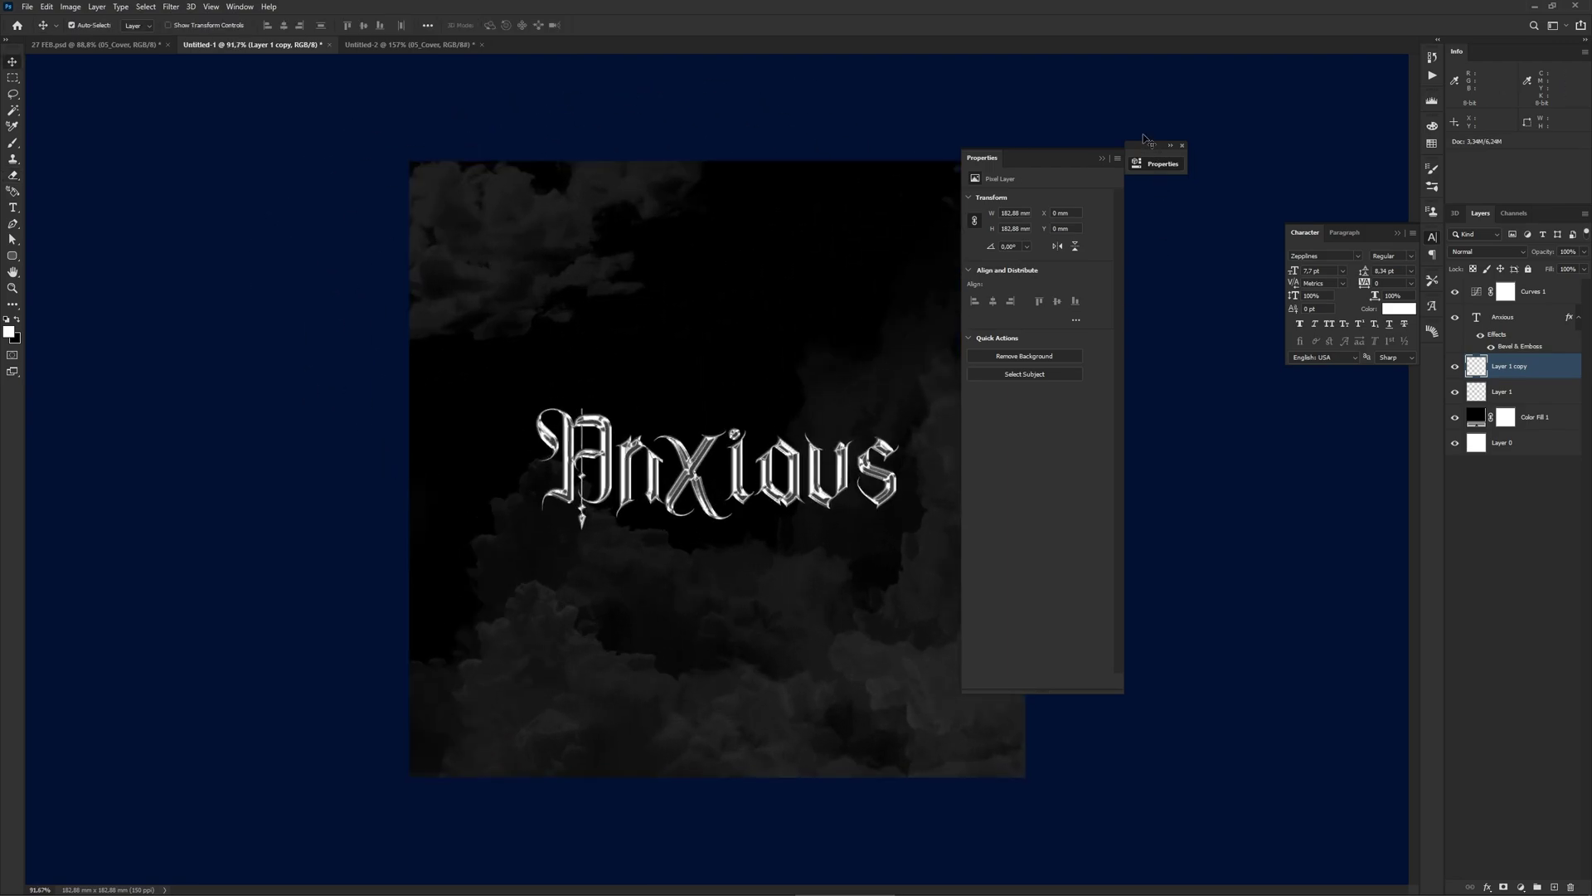
left_click(1101, 159)
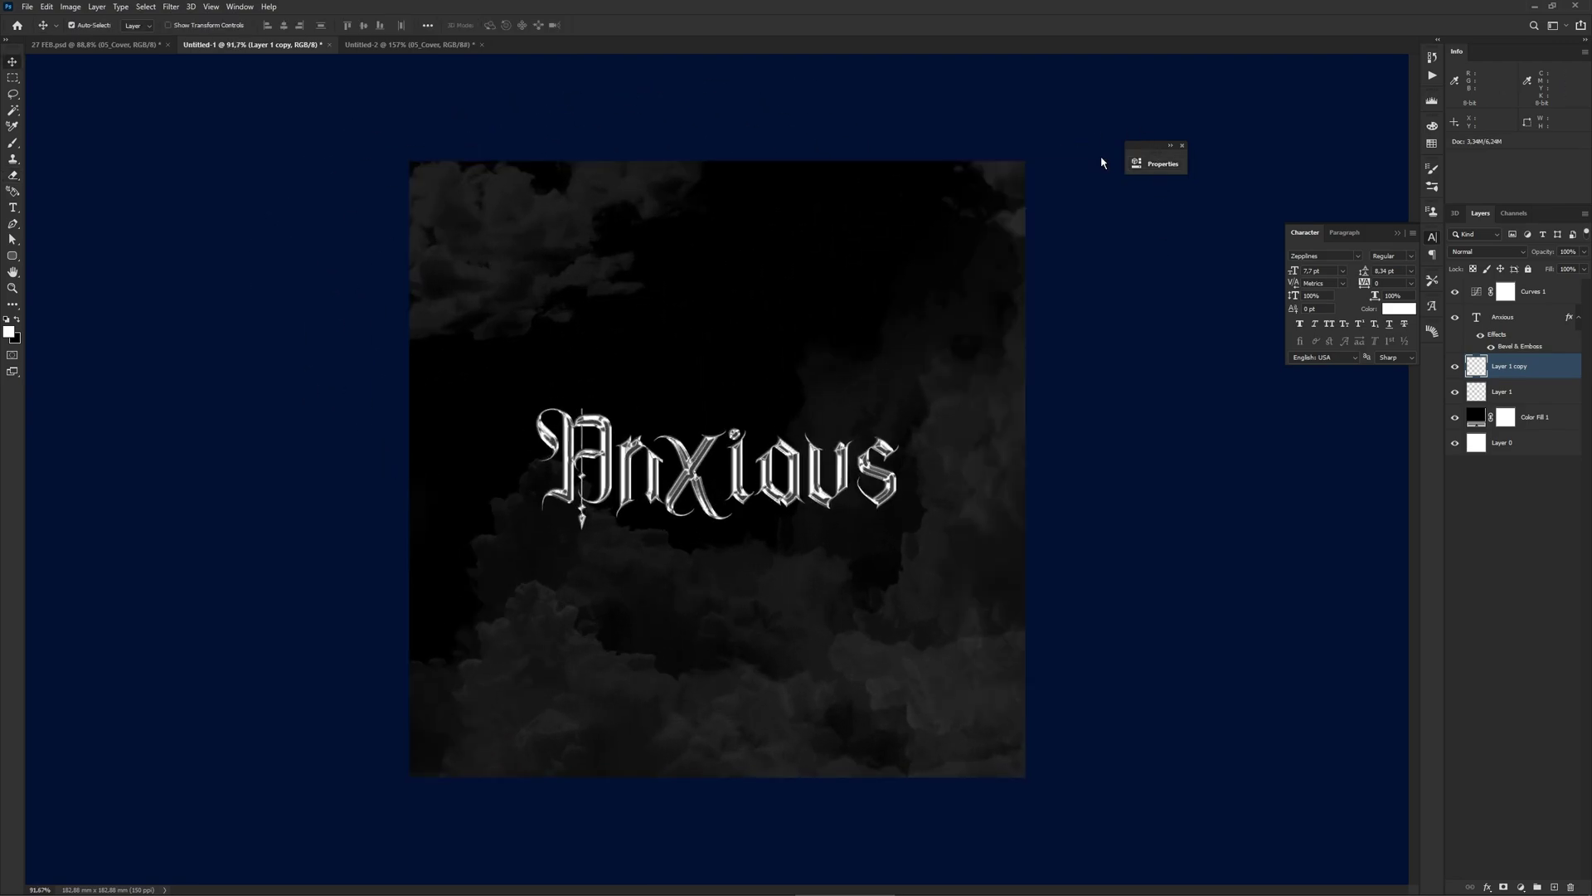
- Apply the Add Noise filter to the Curves 1 mask with an amount of 400% and Uniform distribution
left_click(1501, 297)
left_click(171, 7)
mouse_move(259, 183)
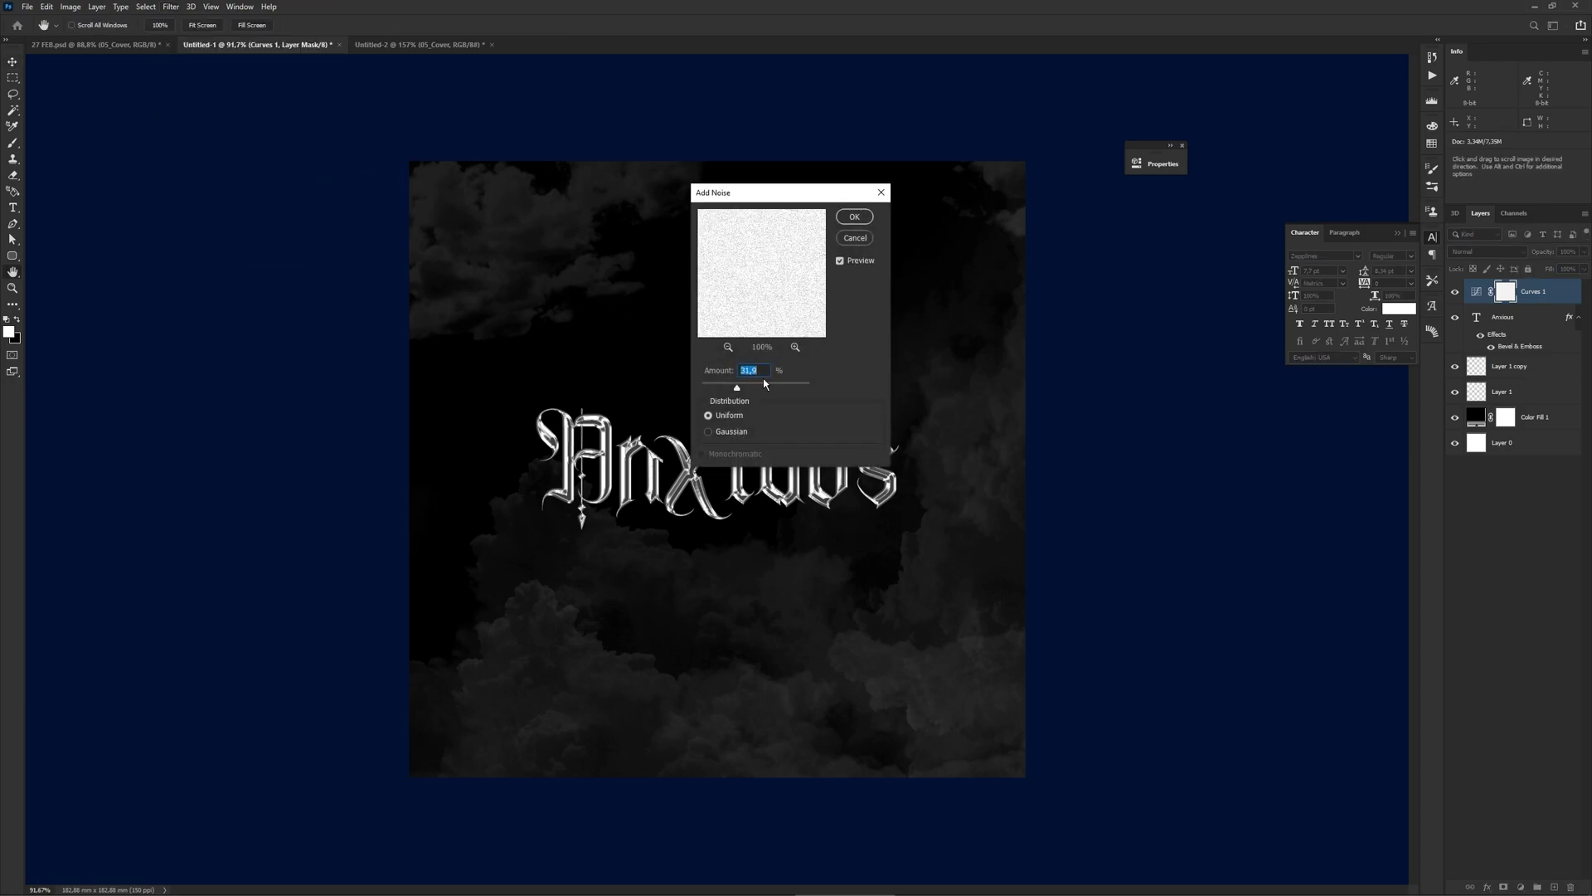
left_click_drag(769, 386, 799, 390)
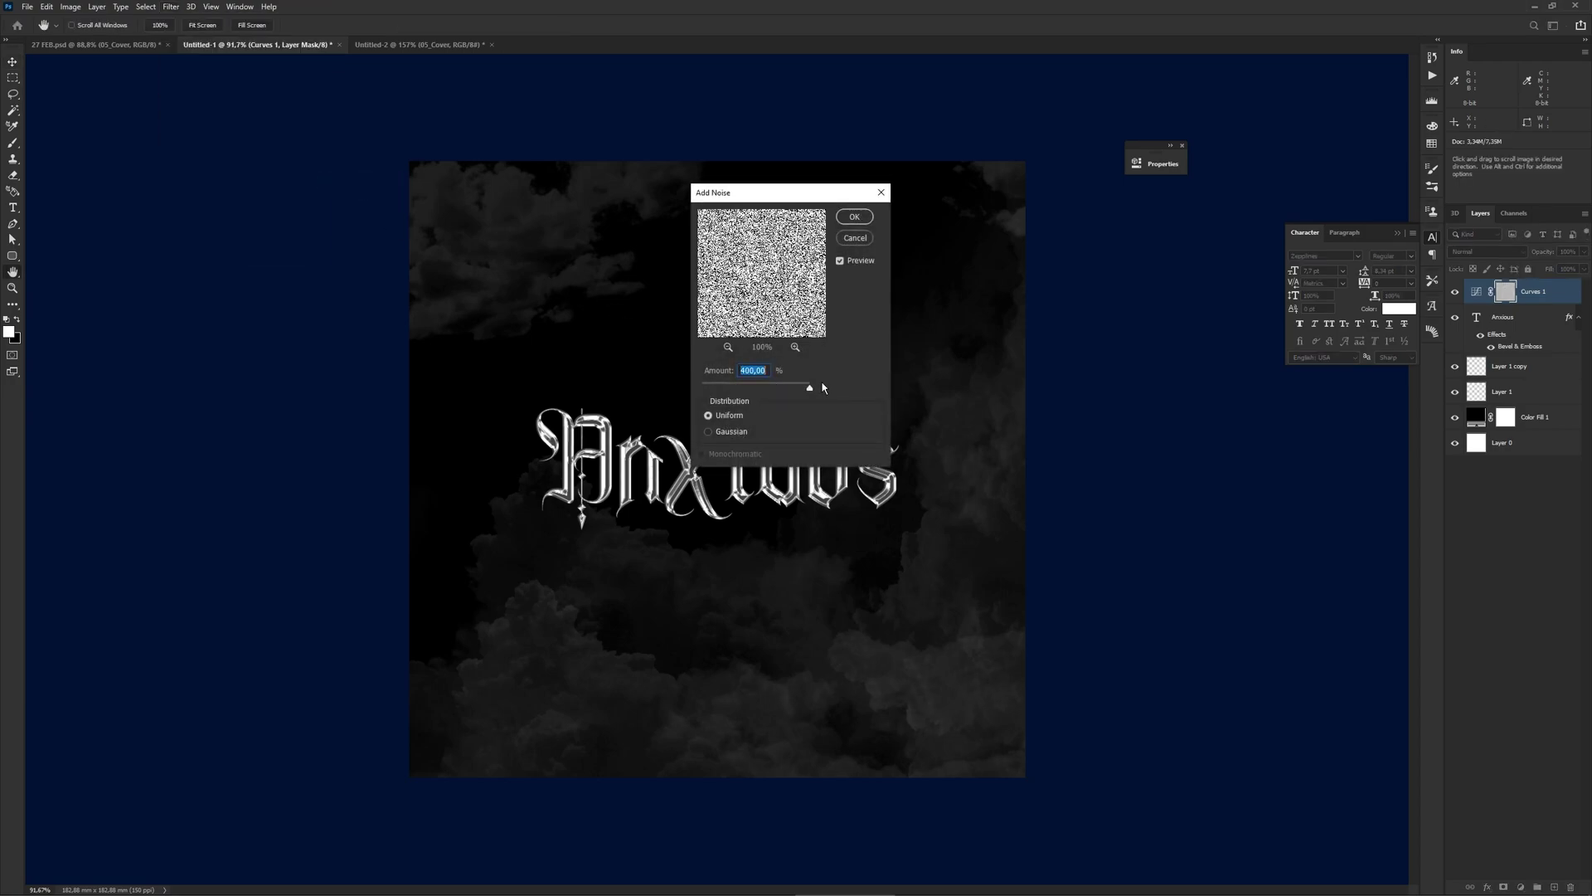
left_click(863, 217)
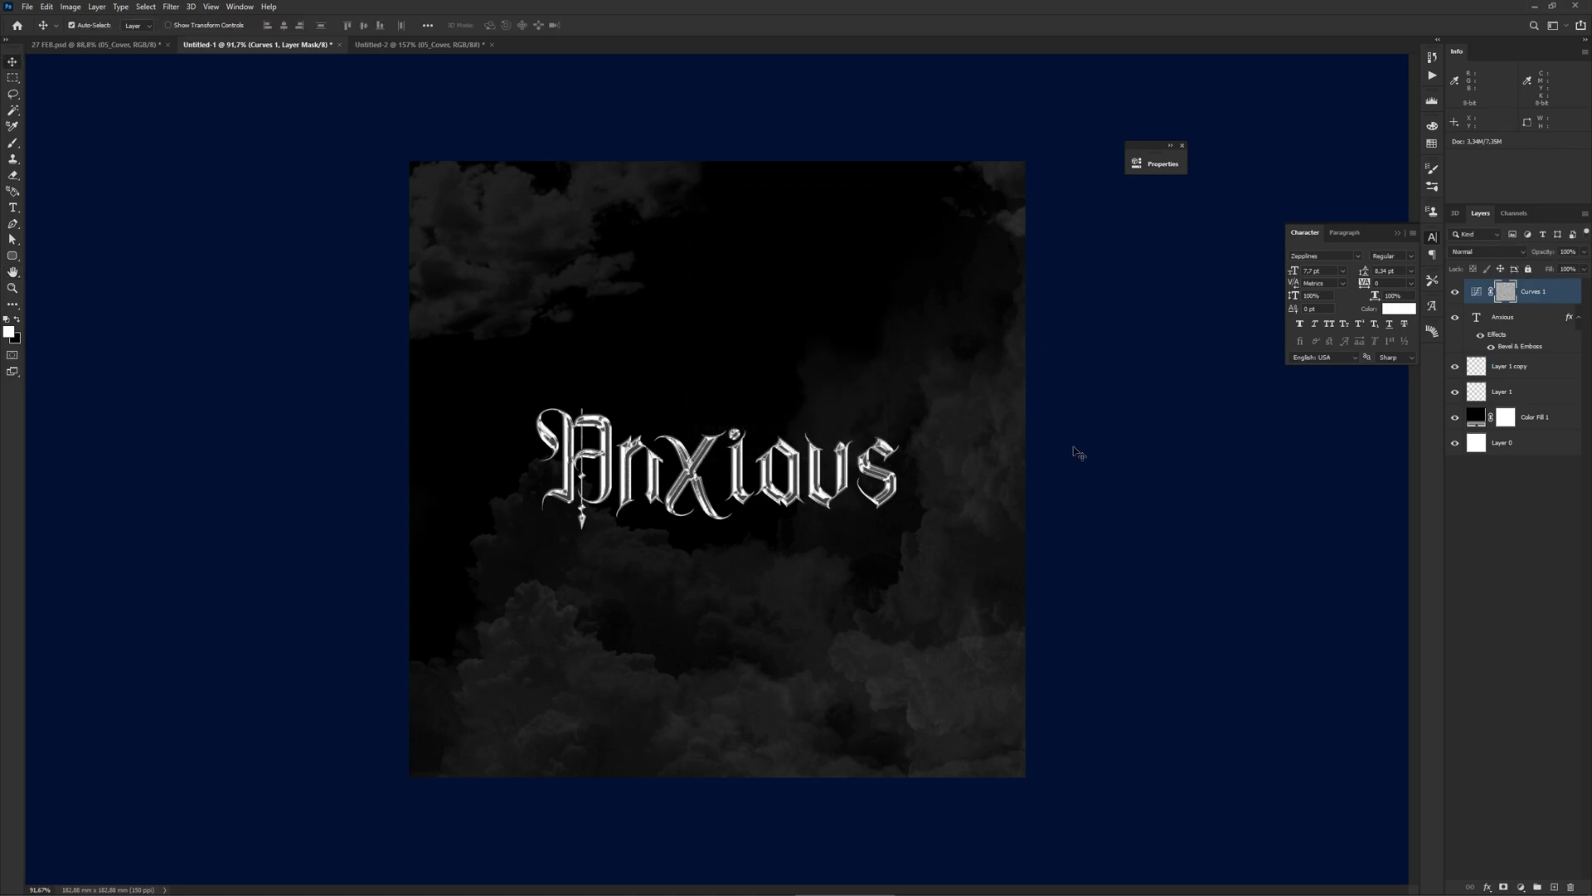
- Raise the shadow part of the Curves 1 curve to brighten the clouds and move that layer below the Anxious text
double_click(1482, 296)
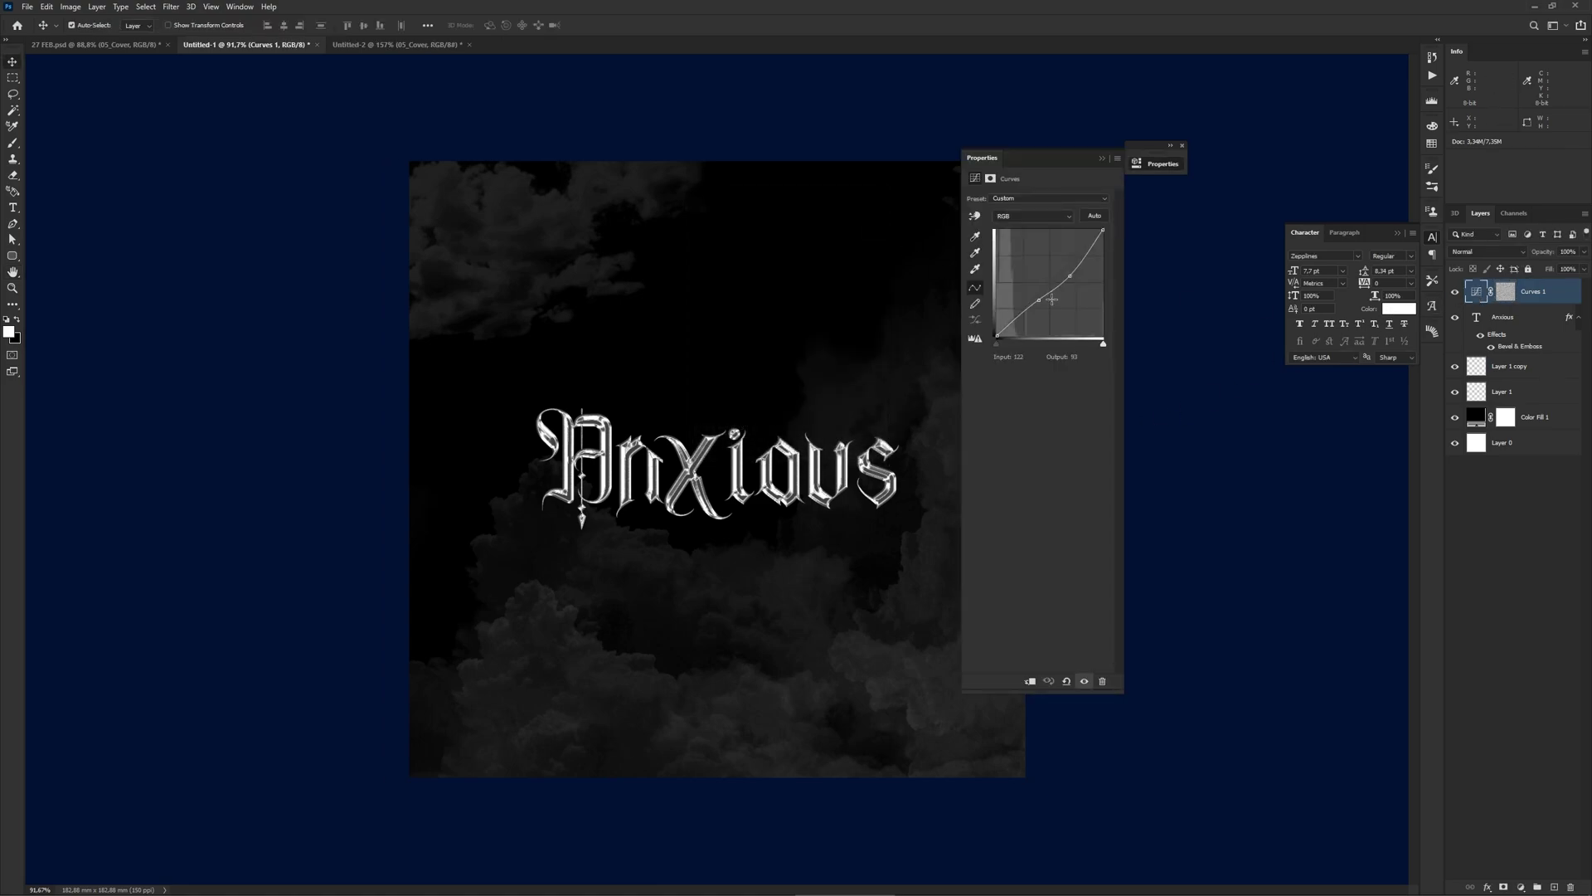
mouse_move(1038, 300)
left_mouse_down()
mouse_move(1048, 316)
mouse_move(1017, 297)
left_mouse_up()
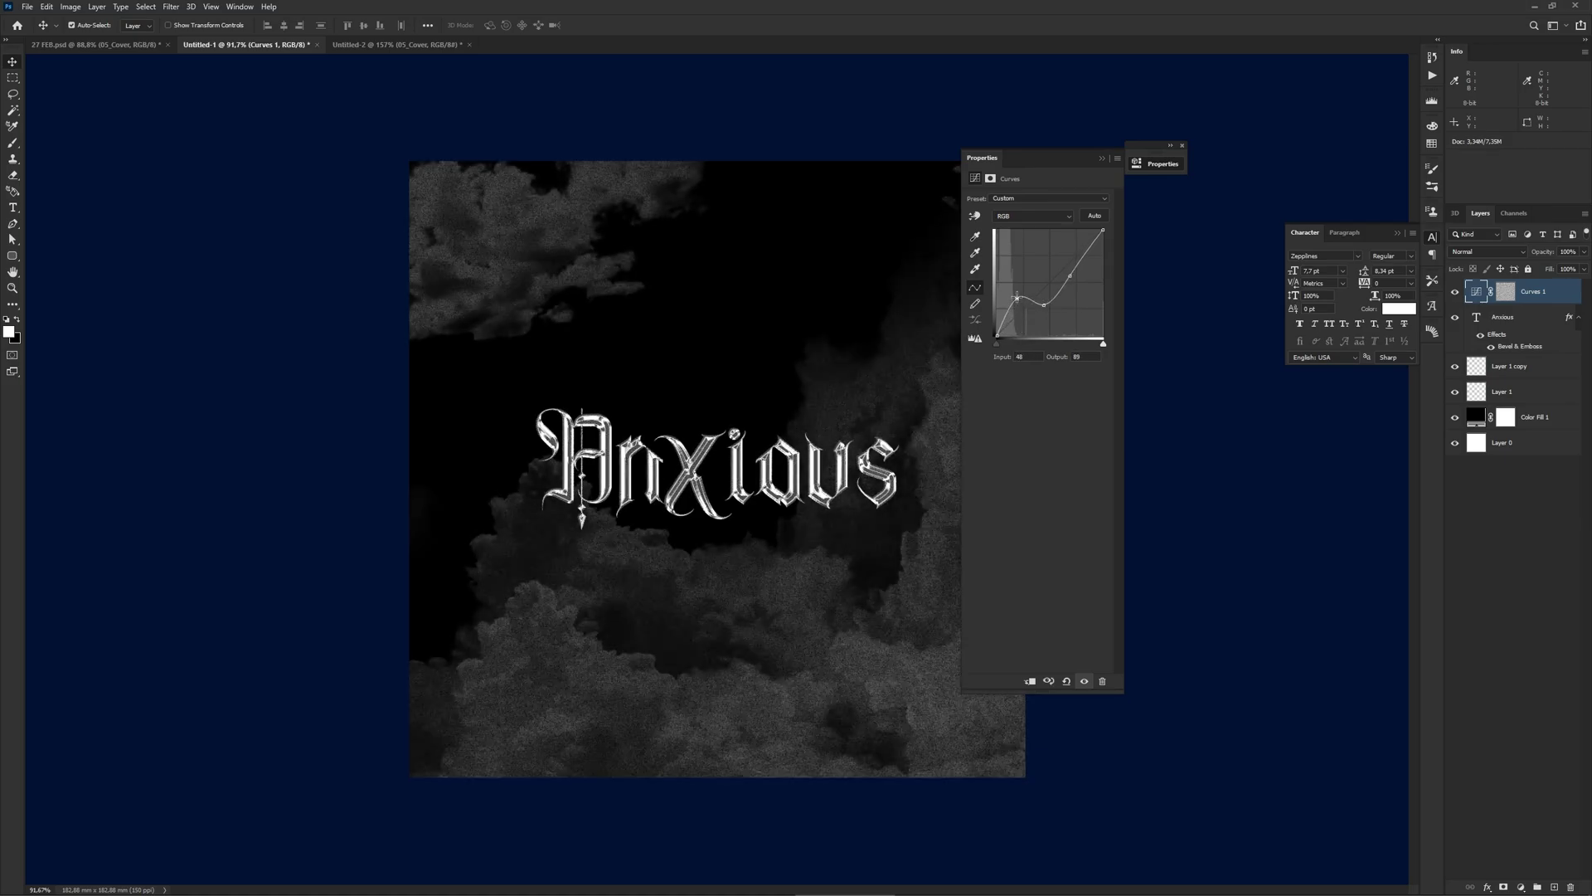
left_click_drag(1545, 293, 1527, 357)
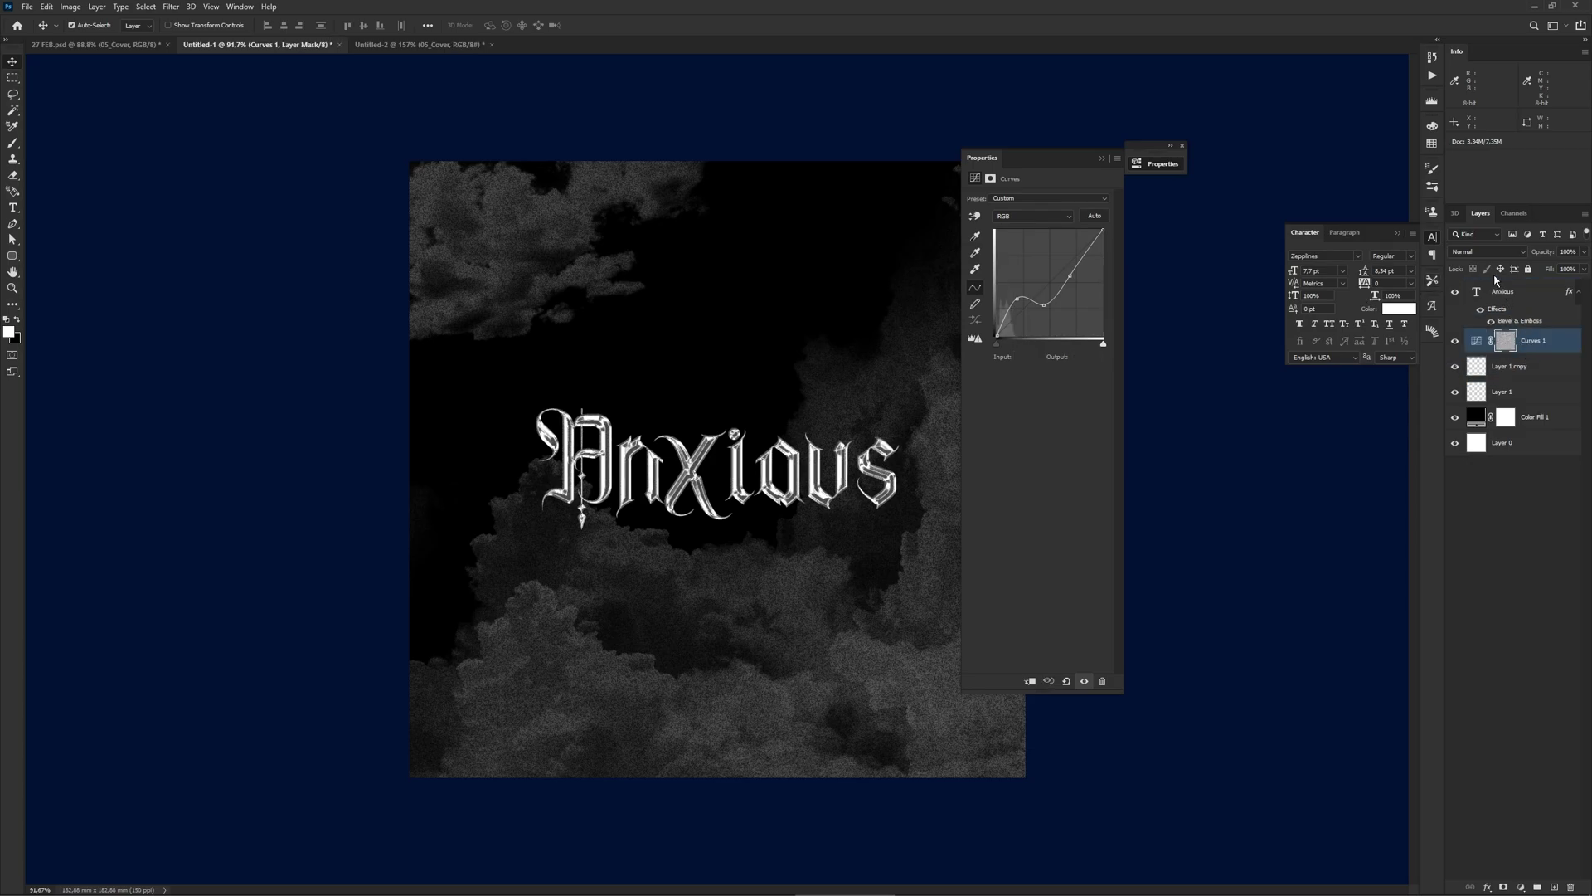
- Try other blend modes on Curves 1, keep Normal, and steepen its curve by raising the highlights and midtones
left_click(1481, 252)
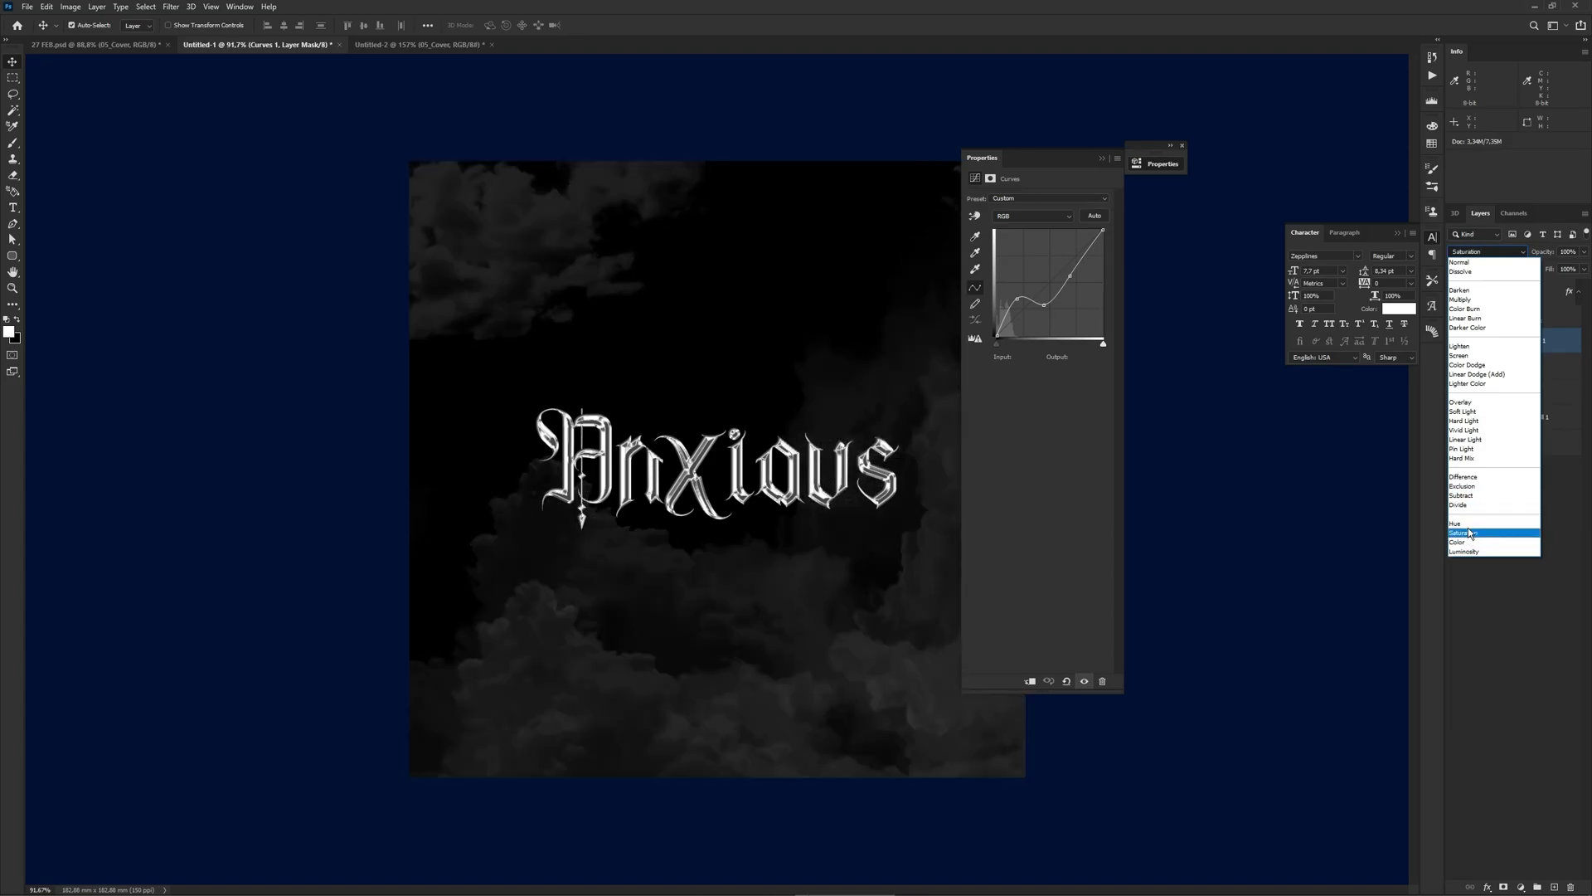
left_click(1461, 263)
mouse_move(1086, 253)
left_mouse_down()
mouse_move(1097, 272)
mouse_move(1077, 228)
left_mouse_up()
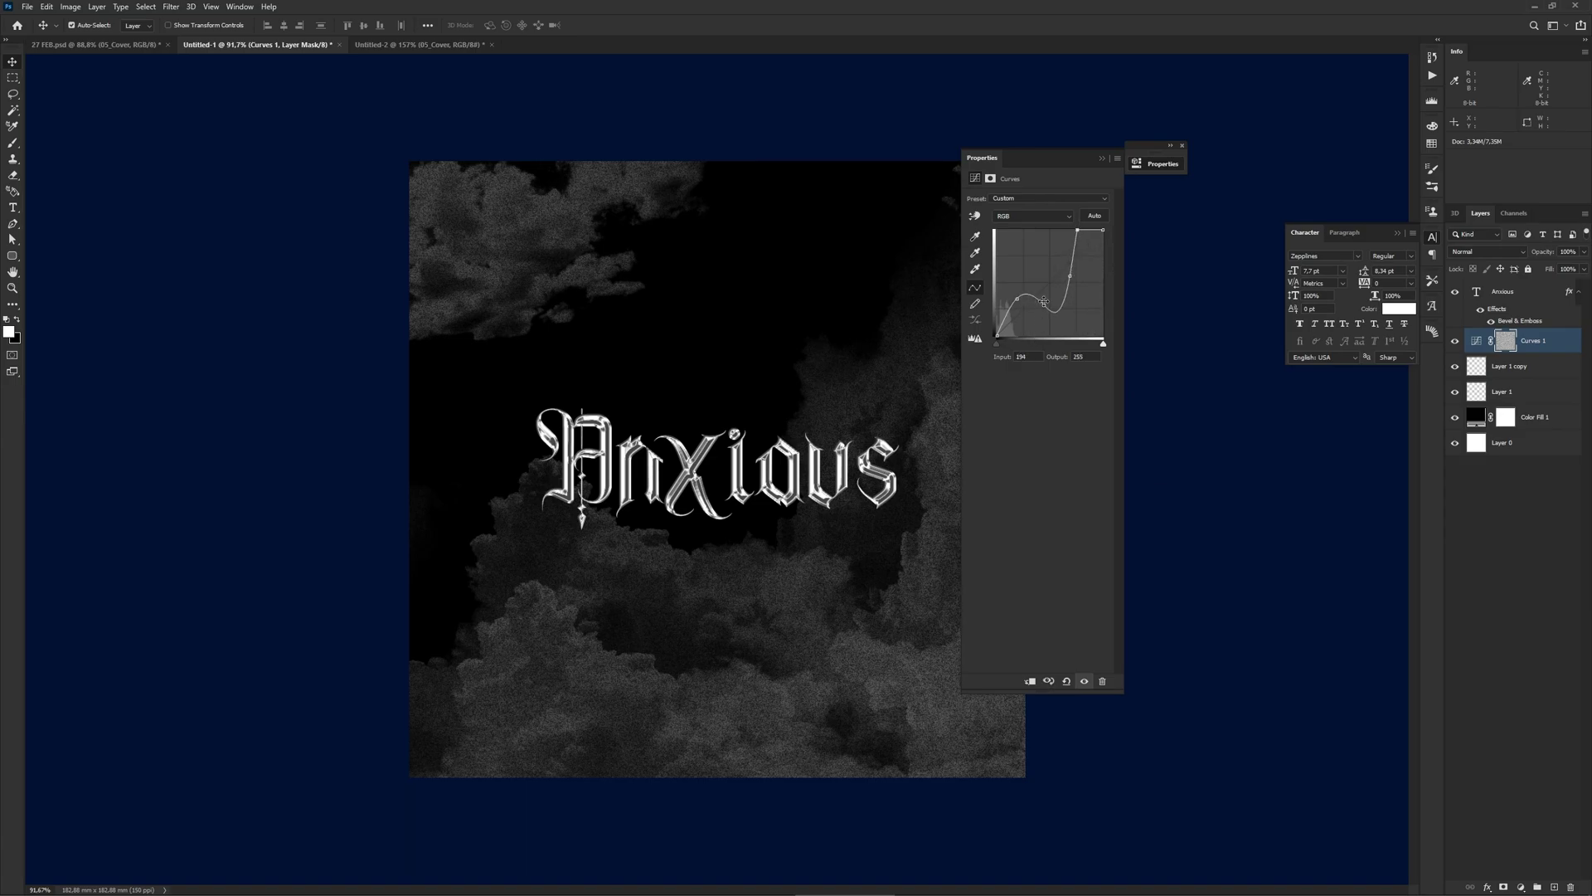
left_click_drag(1044, 316, 1027, 249)
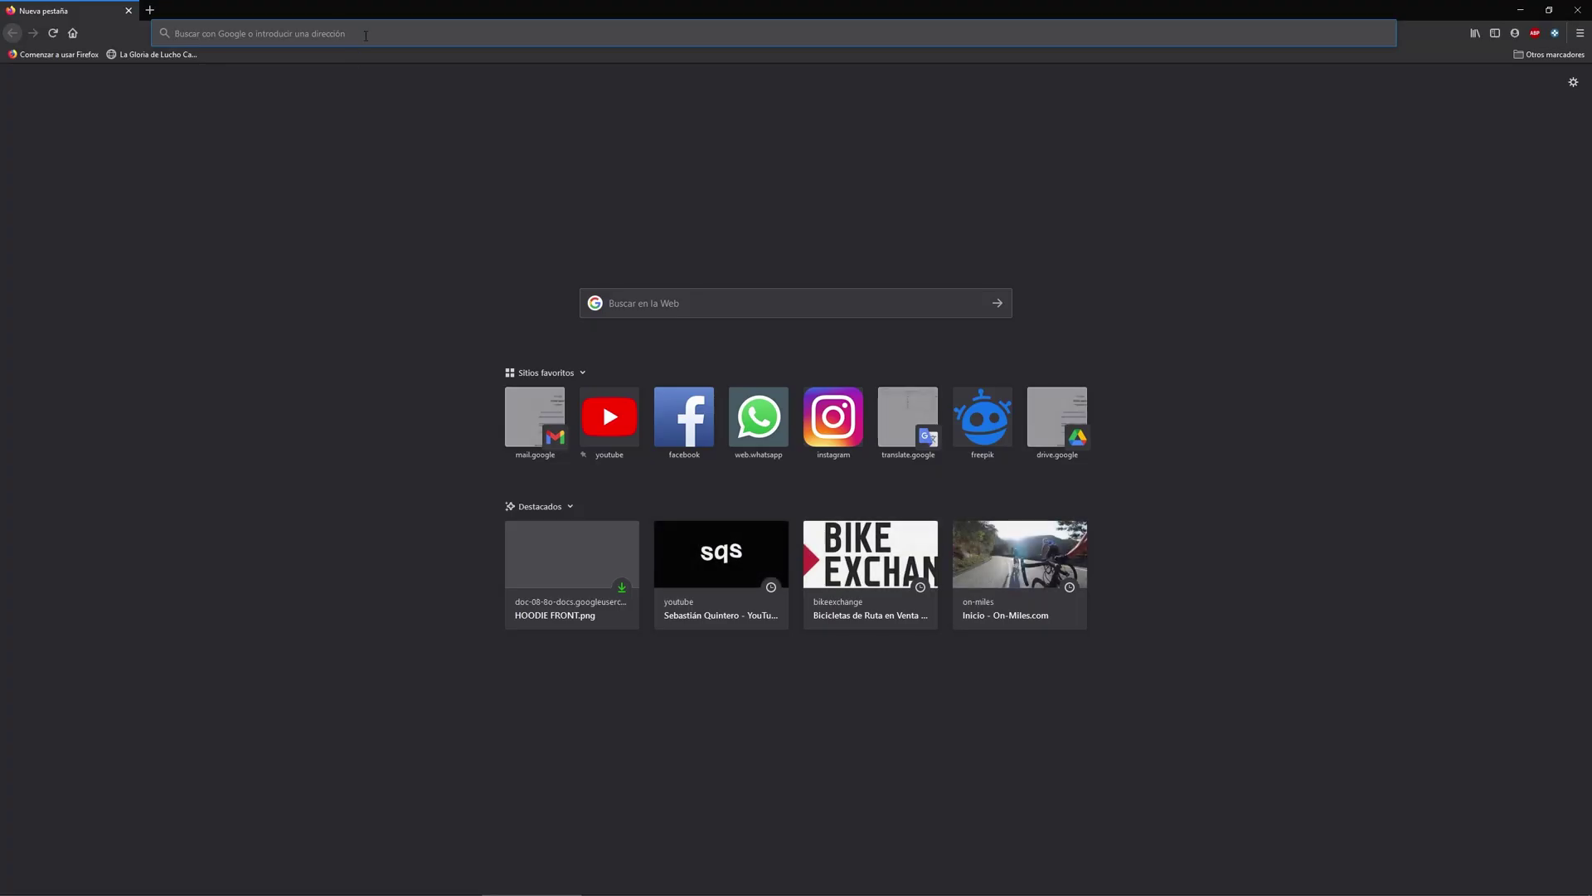
- Switch to the browser, search Google Images for "flare png" and copy the blue horizontal lens flare on black
left_click(377, 28)
type("flare png")
key("Return")
left_click(191, 108)
scroll(901, 443, "down", 3)
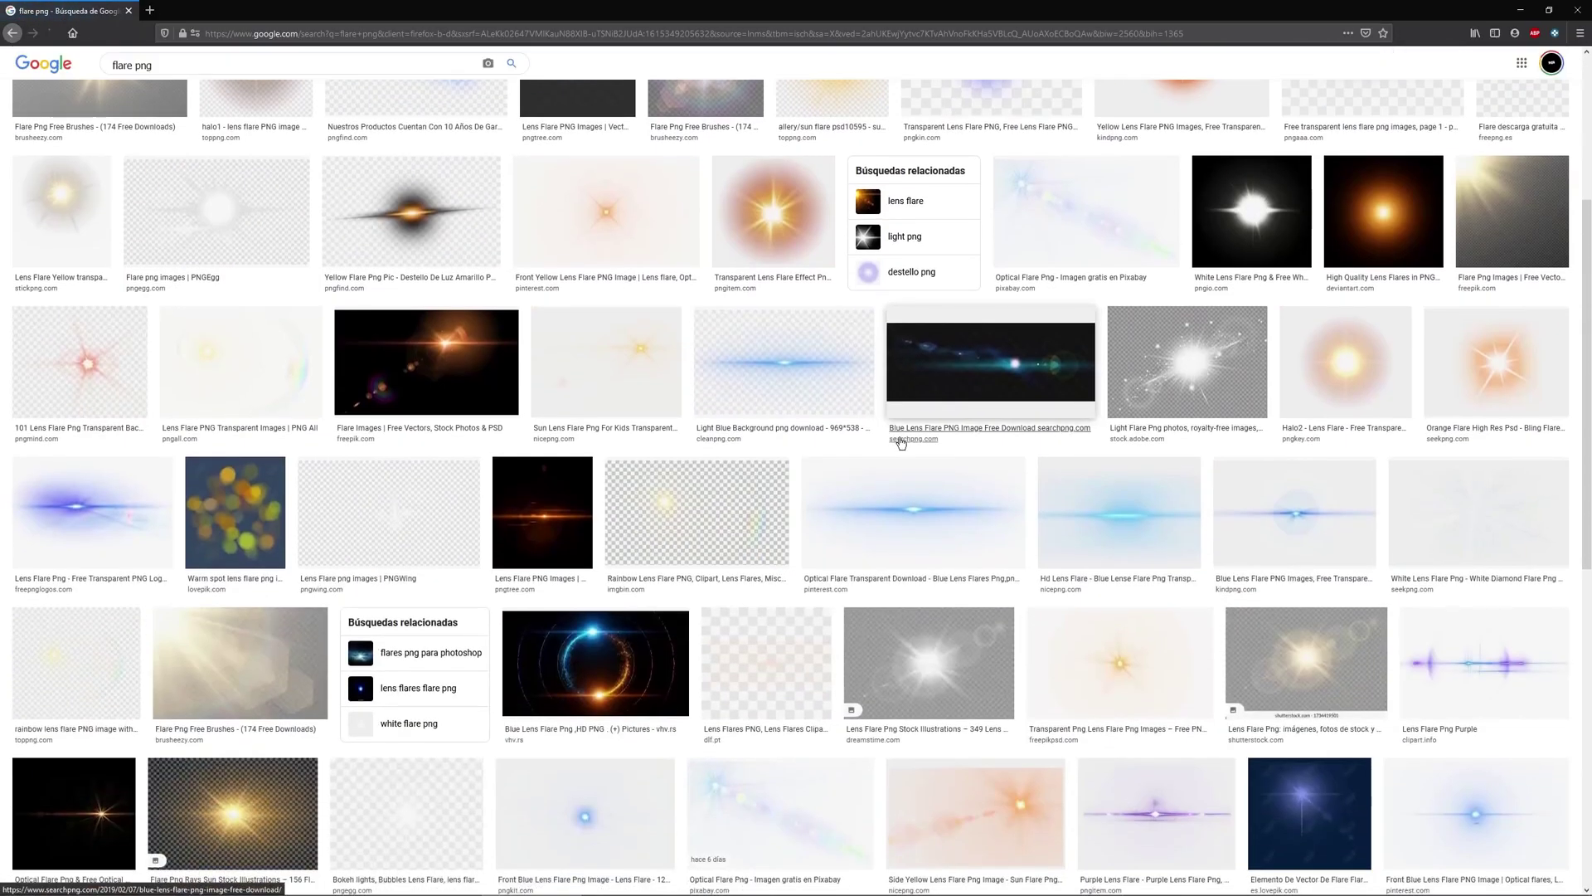
left_click(900, 443)
right_click(1255, 214)
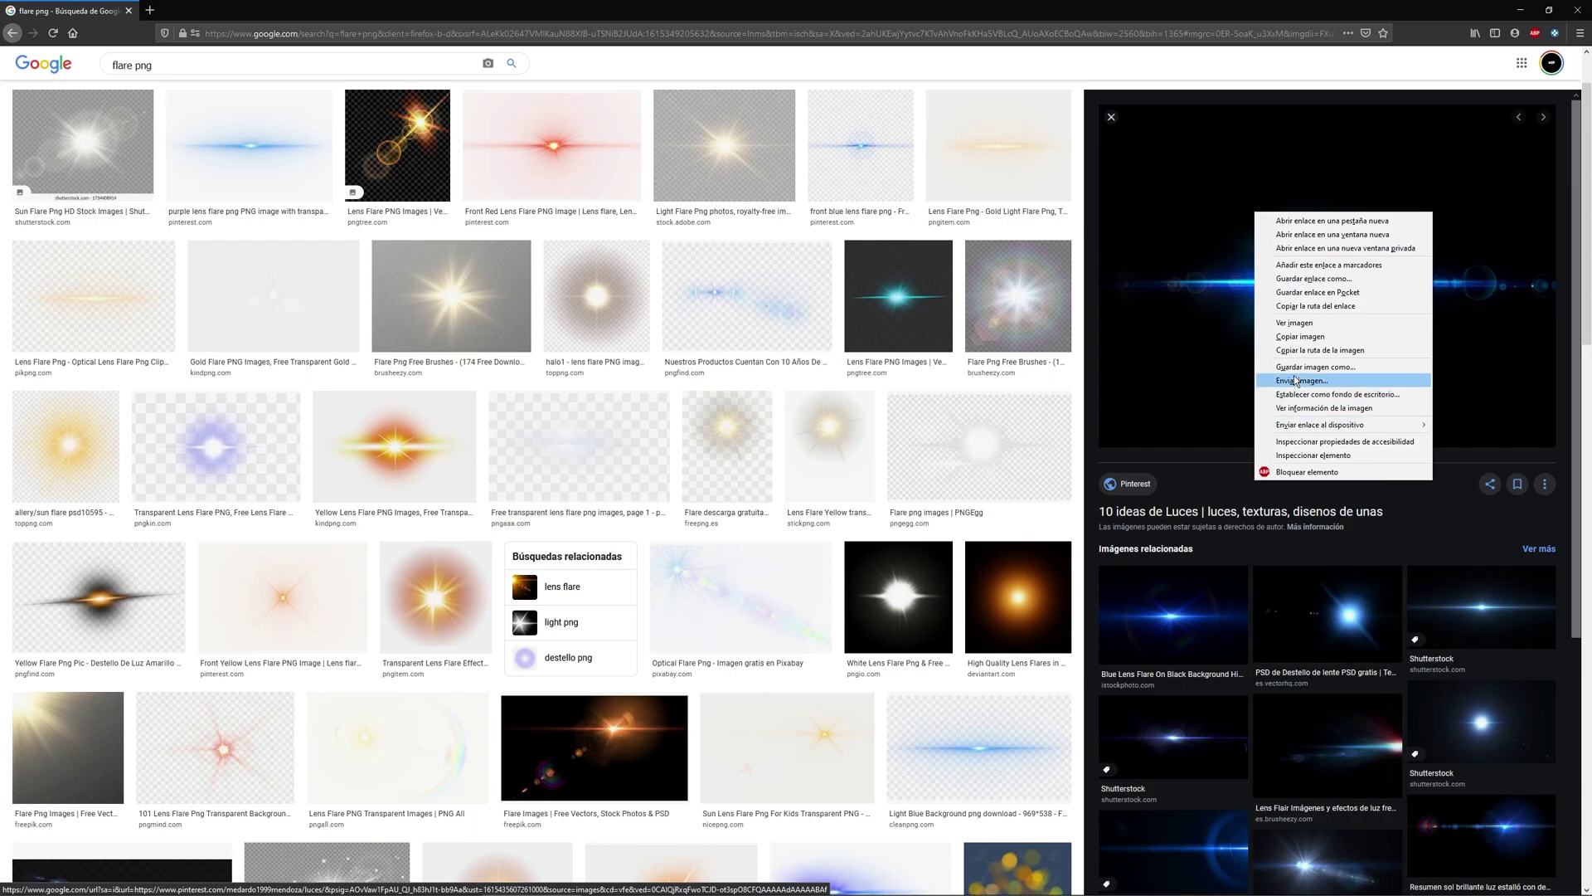
left_click(1301, 336)
- Switch back to Photoshop, paste the flare above the text and turn it Black & White with the Default preset
key("alt+Tab")
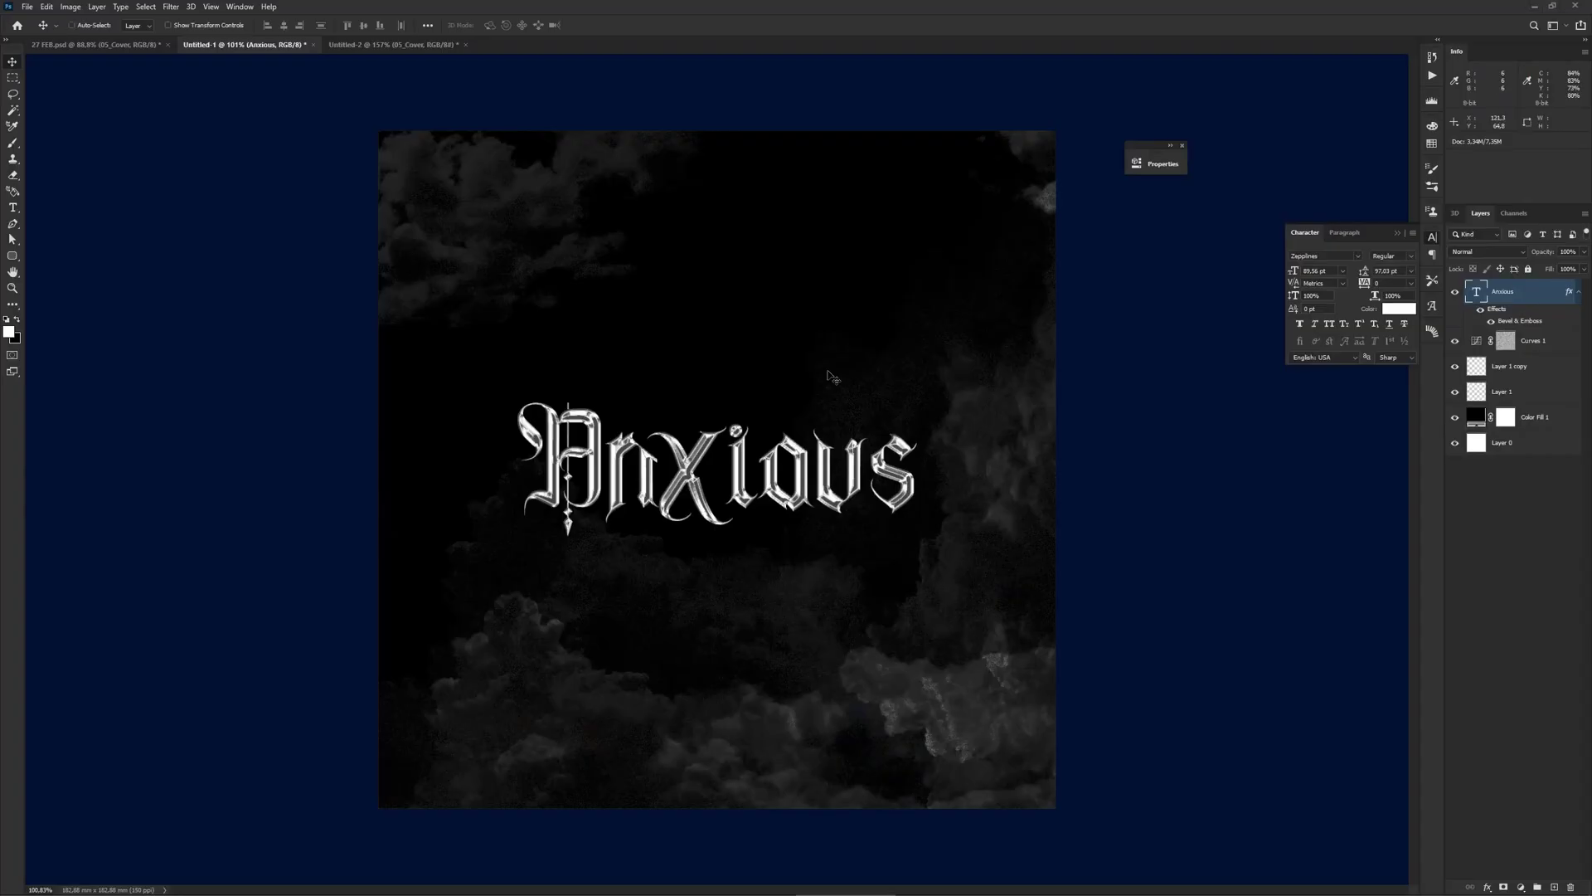
key("ctrl+v")
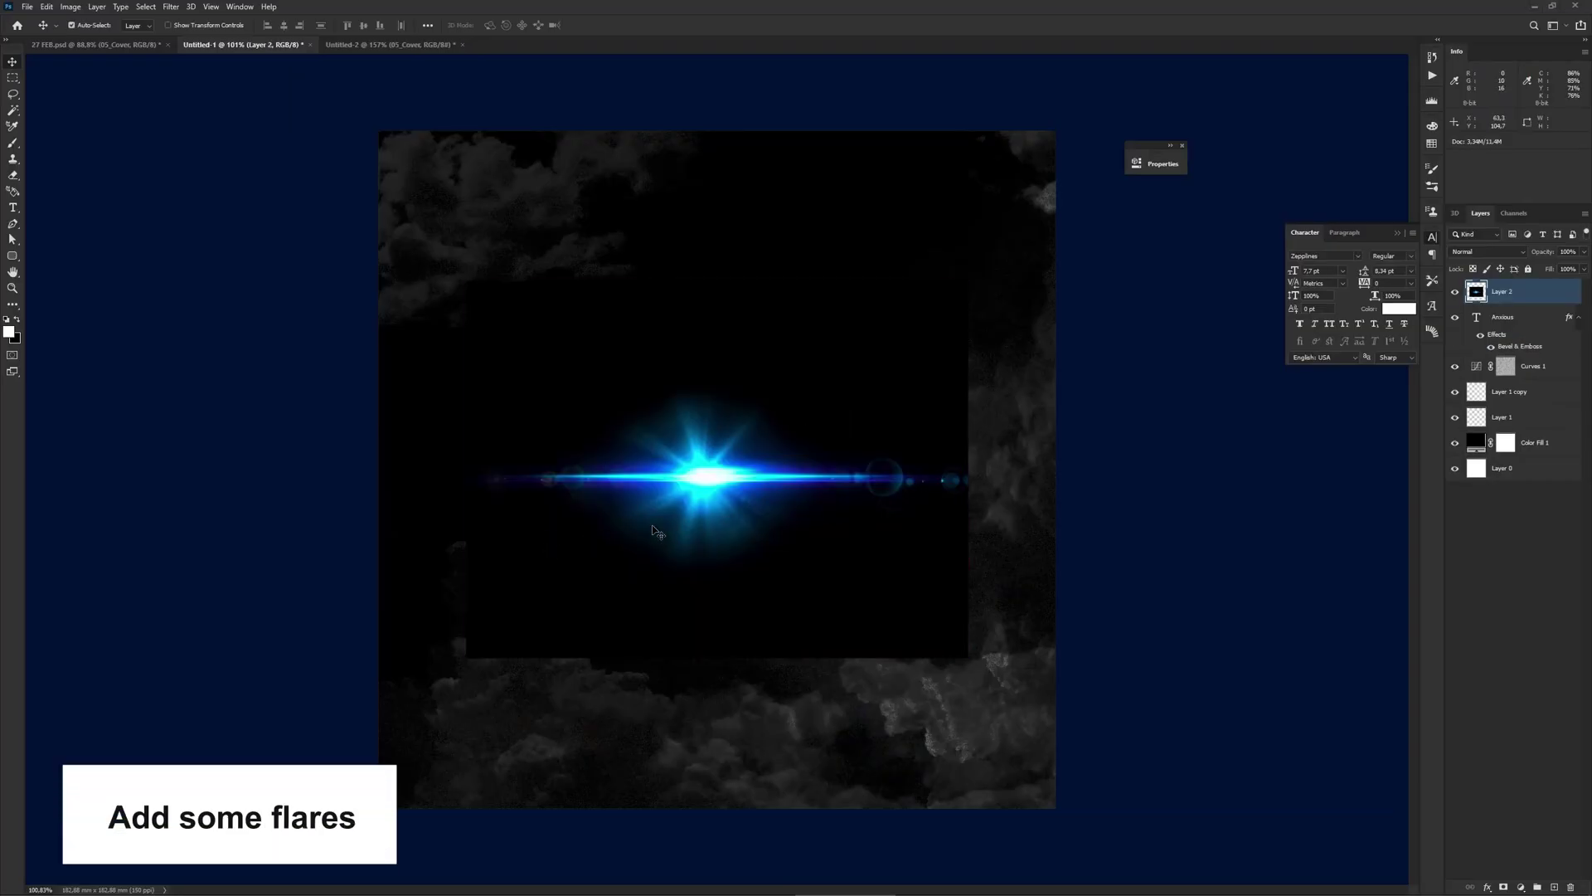
scroll(683, 536, "up", 5)
scroll(683, 536, "down", 3)
key("ctrl+alt+shift+b")
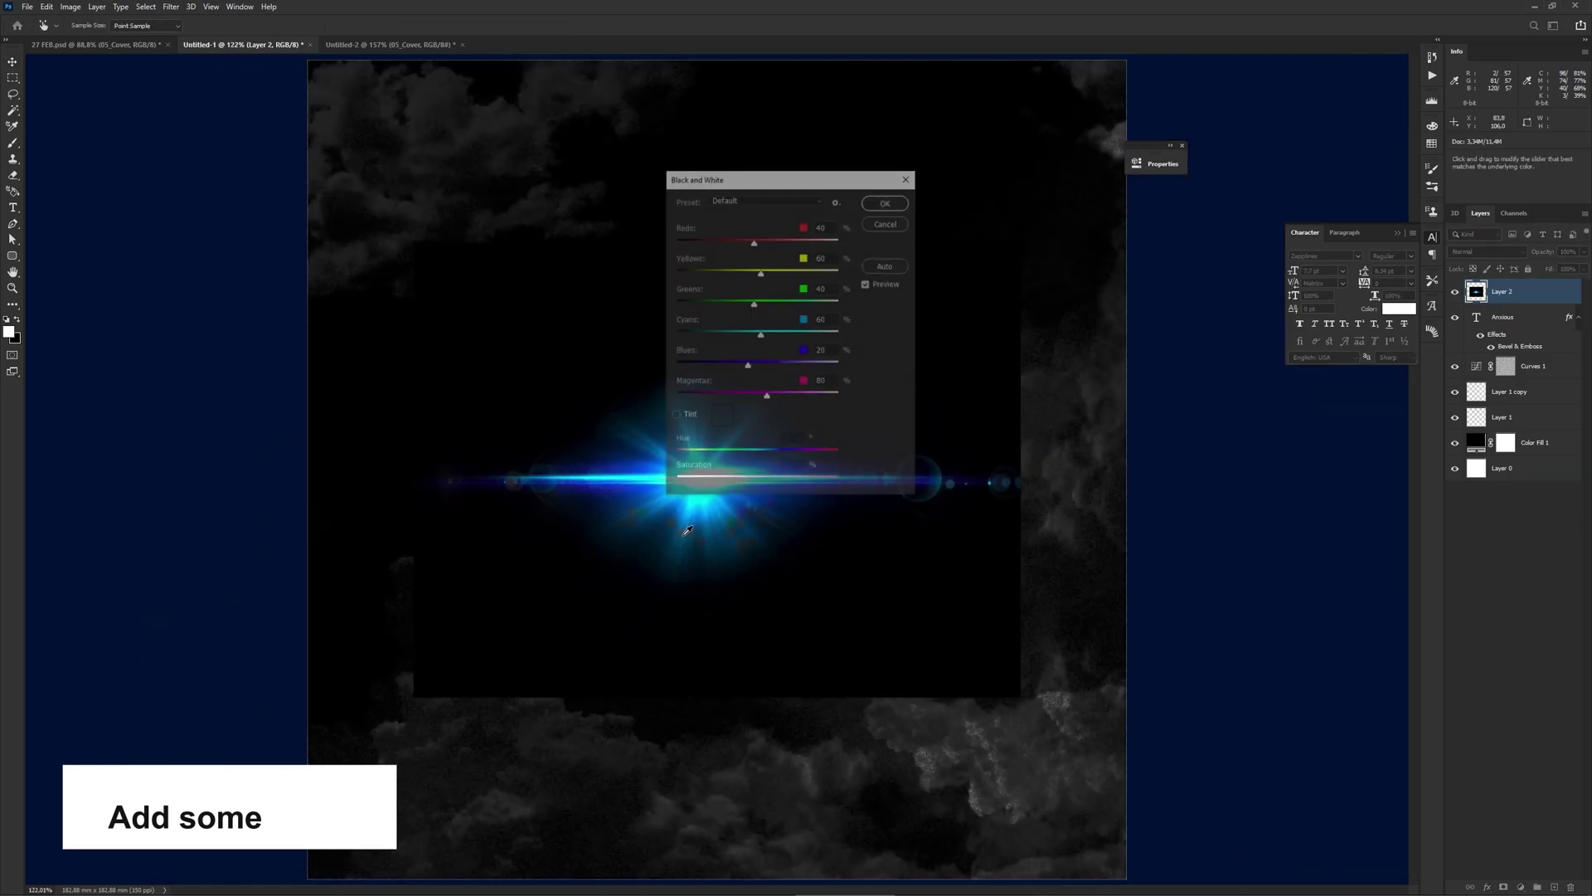
key("Return")
- Set the flare layer's blend mode to Screen and convert the layer to a smart object
left_click(1488, 251)
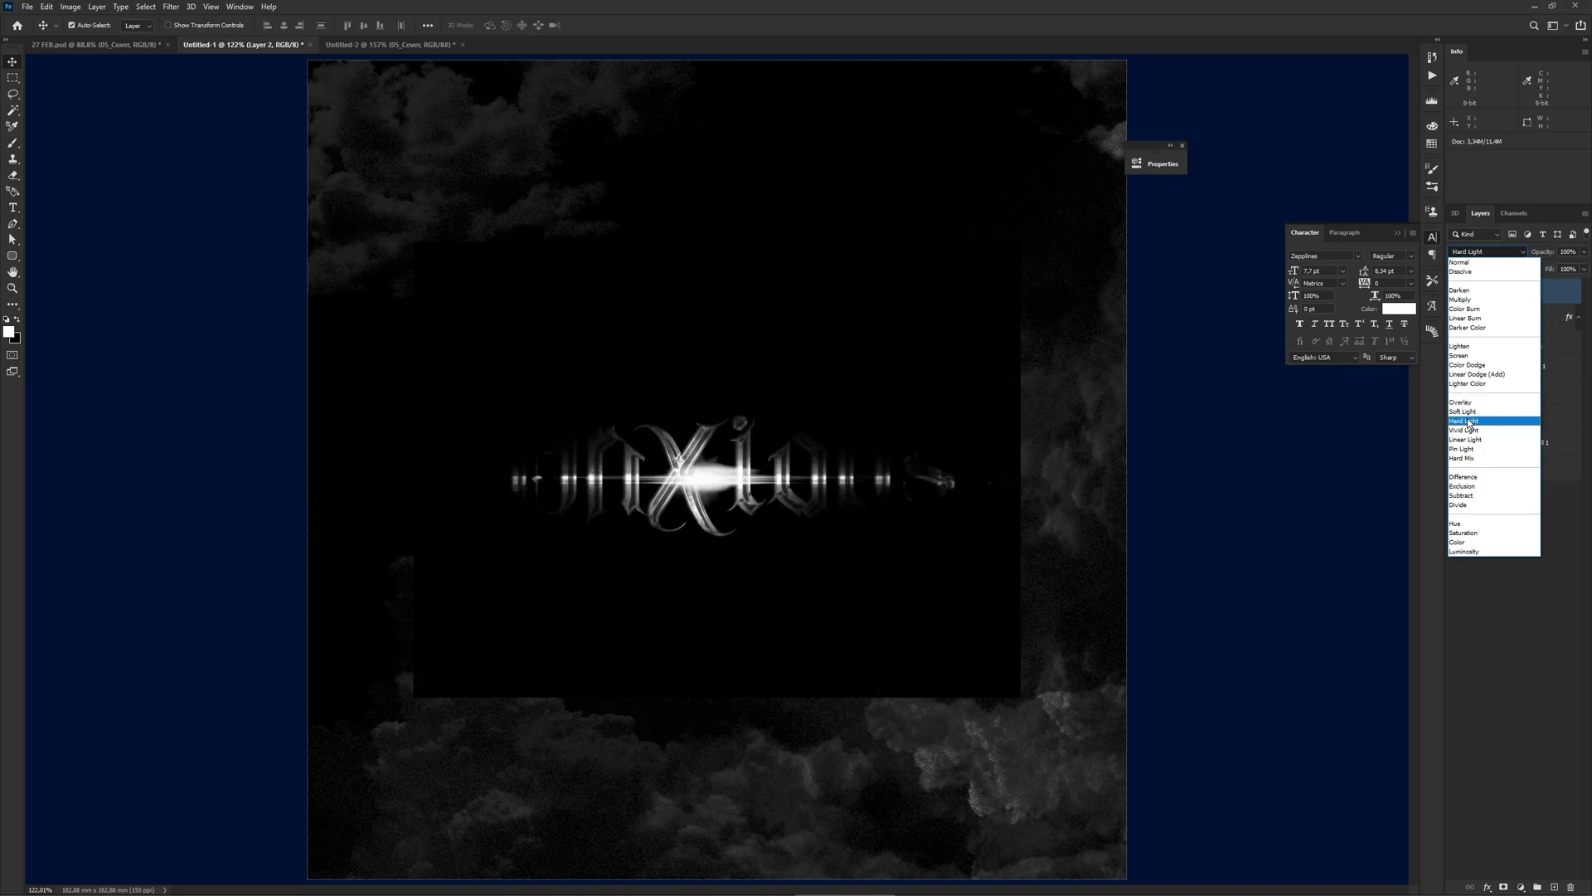
left_click(1471, 356)
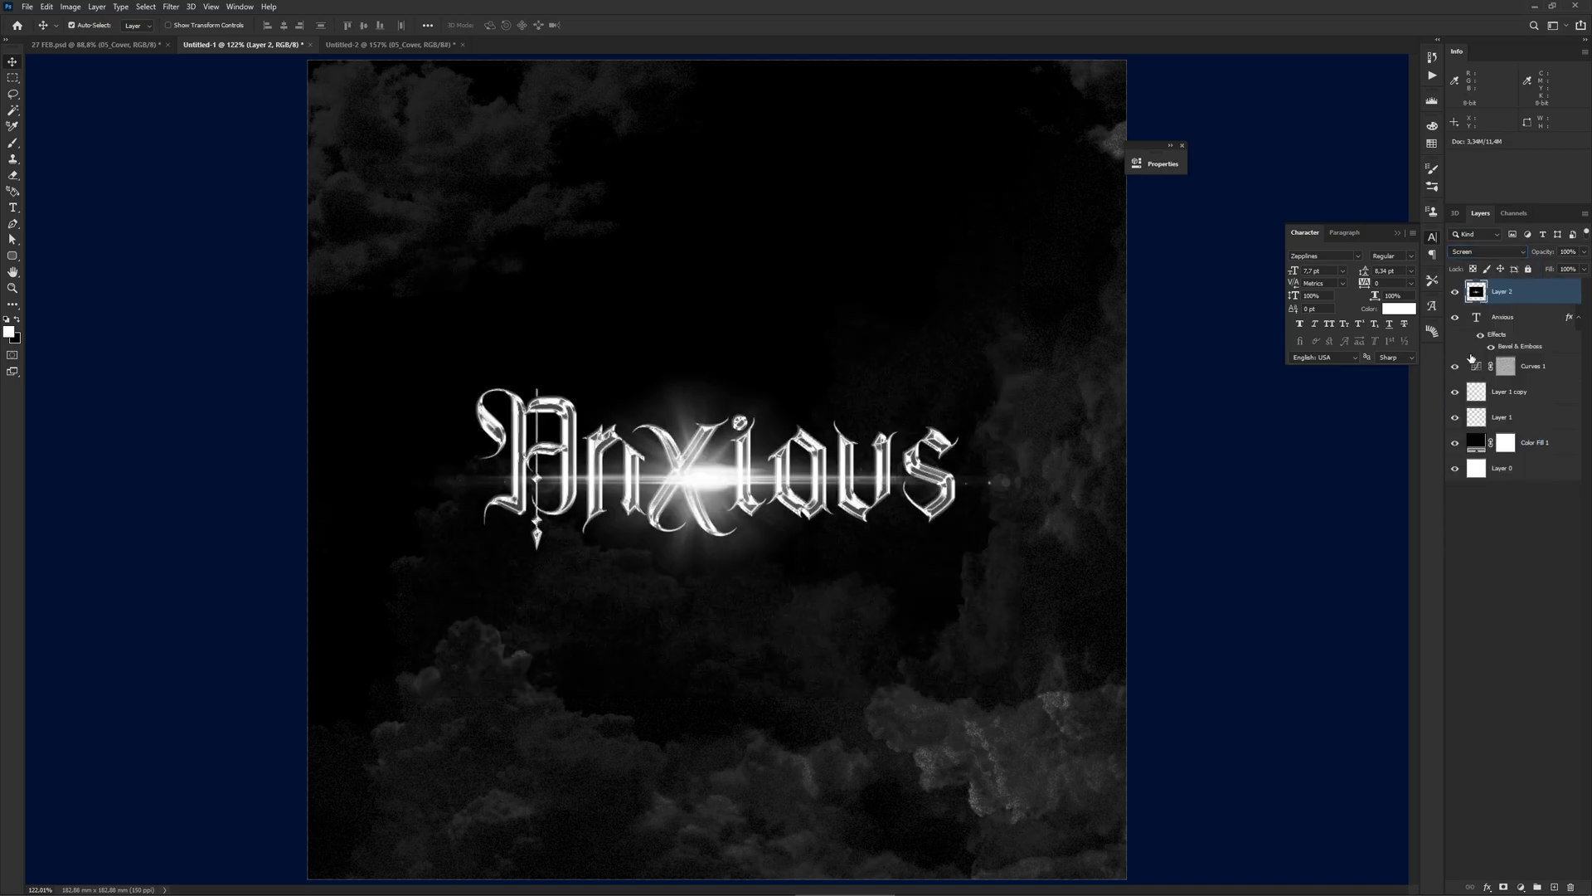
right_click(1544, 297)
left_click(1481, 460)
- Scale the flare down to about 6.7% and place it on the dot of the letter i
key("ctrl+t")
left_click_drag(1020, 241, 771, 361)
scroll(708, 483, "up", 3)
scroll(710, 483, "up", 2)
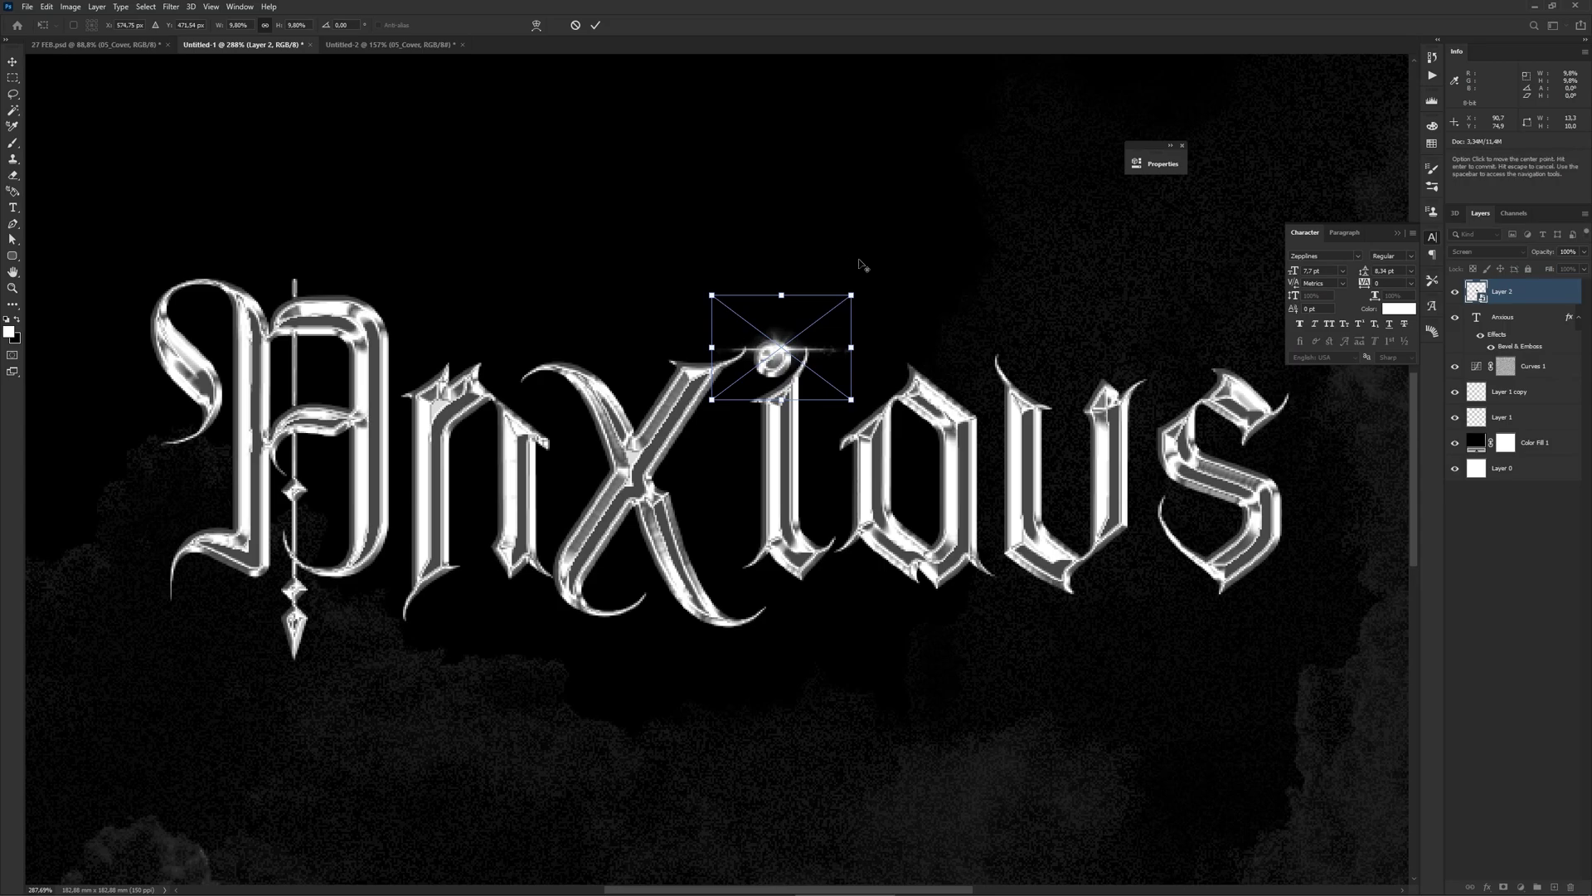
left_click_drag(854, 305, 863, 366)
key("Return")
- Add a copy of the flare rotated about 51 degrees over the dot of the i to form a star sparkle
key("ctrl+alt+t")
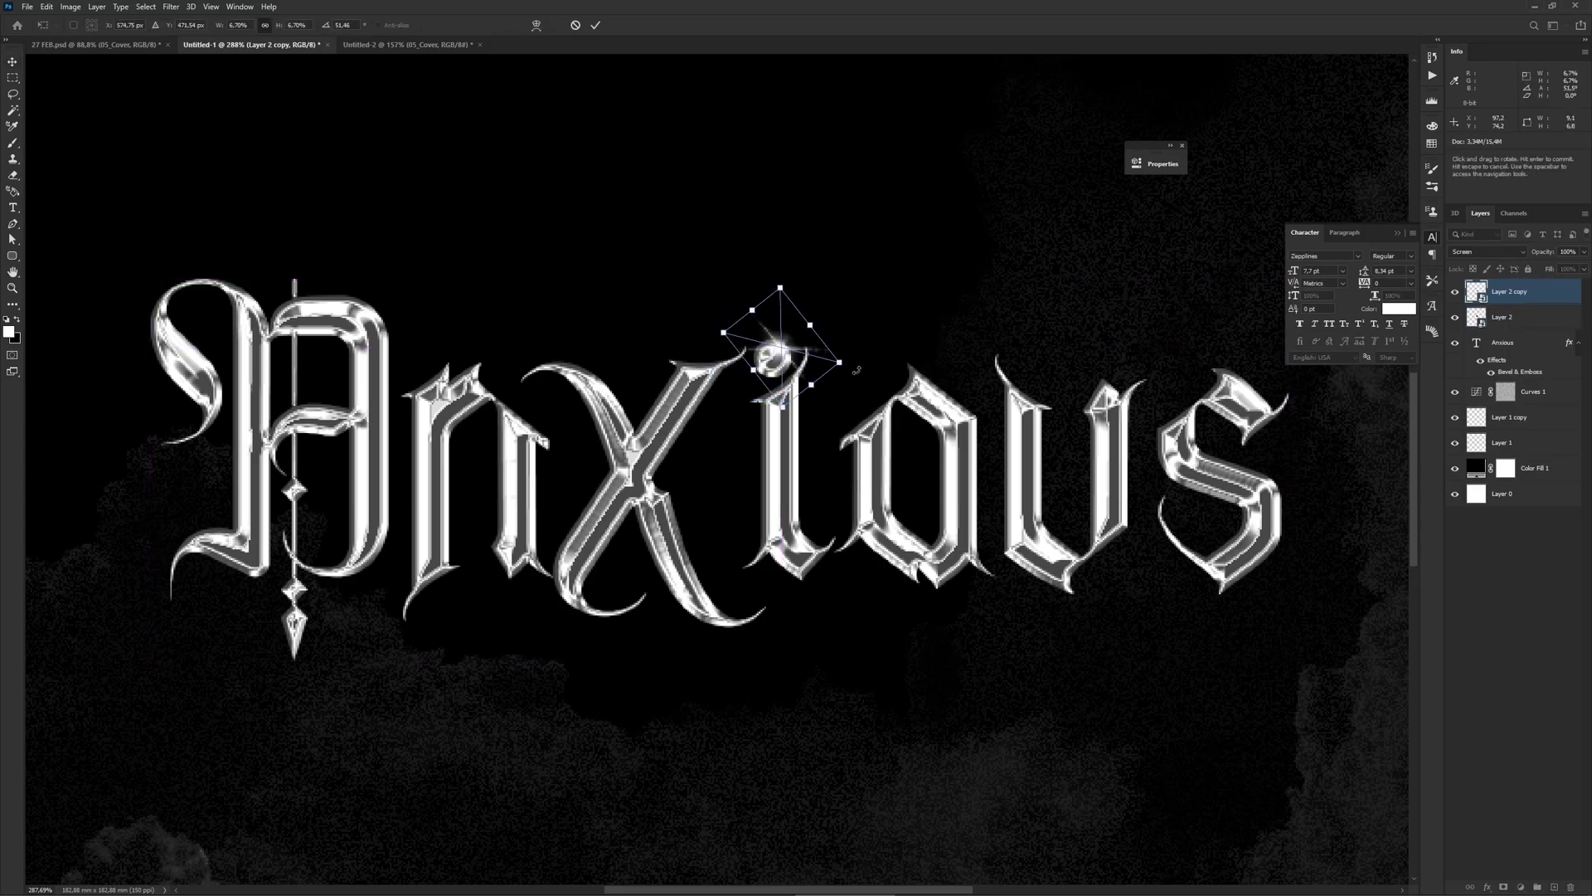
key("Return")
scroll(689, 504, "down", 5)
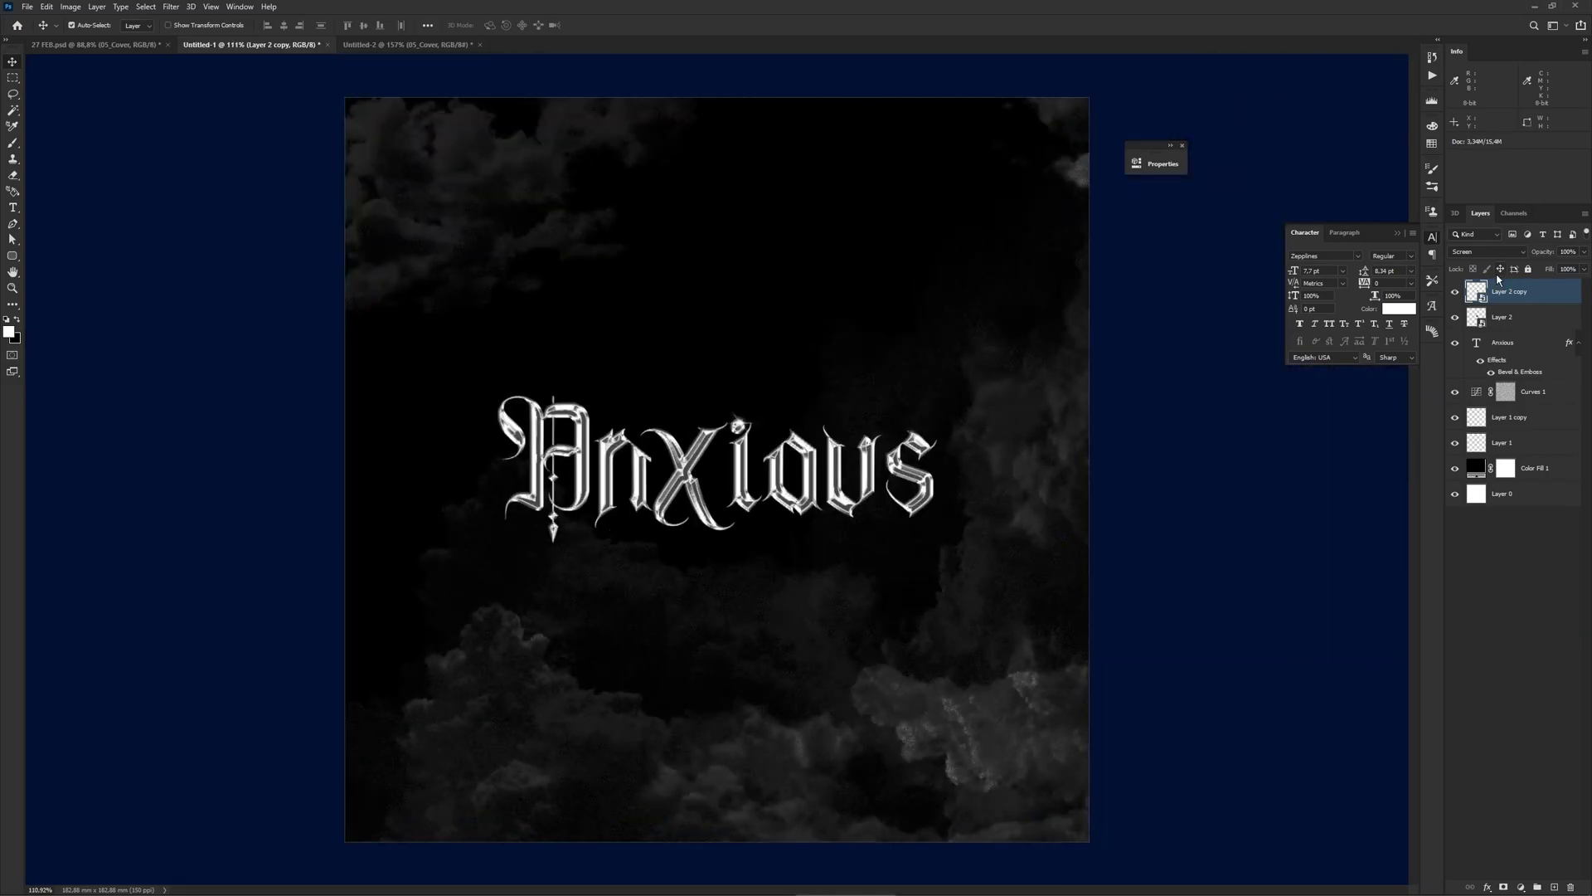
- Duplicate both flare layers together and place the copies on the lower-left tip of the letter A
left_click(1521, 325, "shift")
key("ctrl+t")
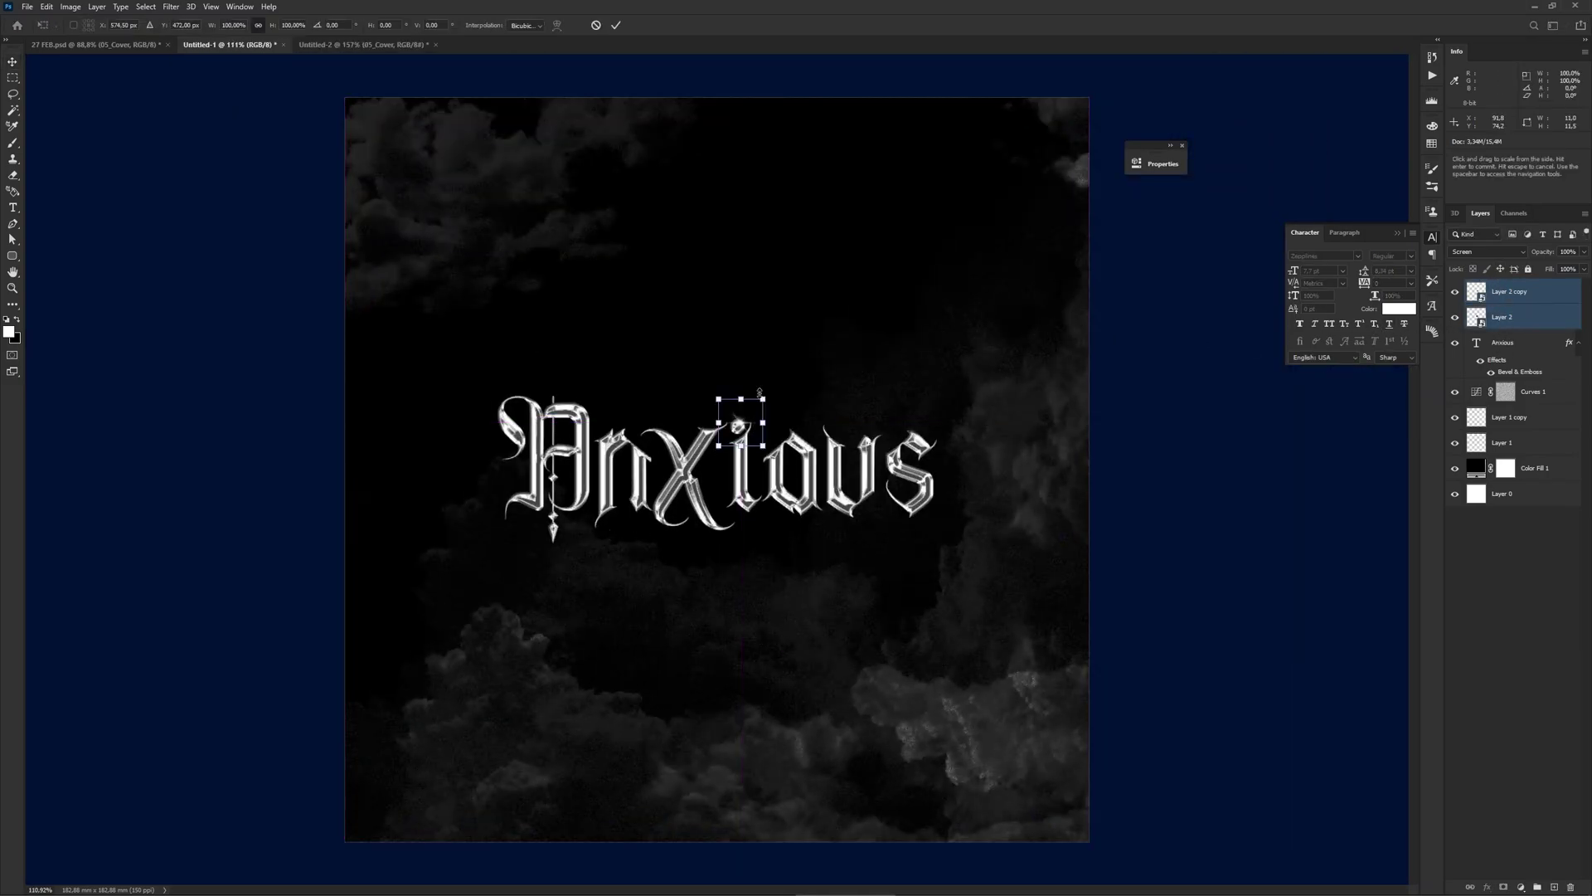
key("ctrl+alt+t")
left_click_drag(746, 405, 536, 481)
key("Return")
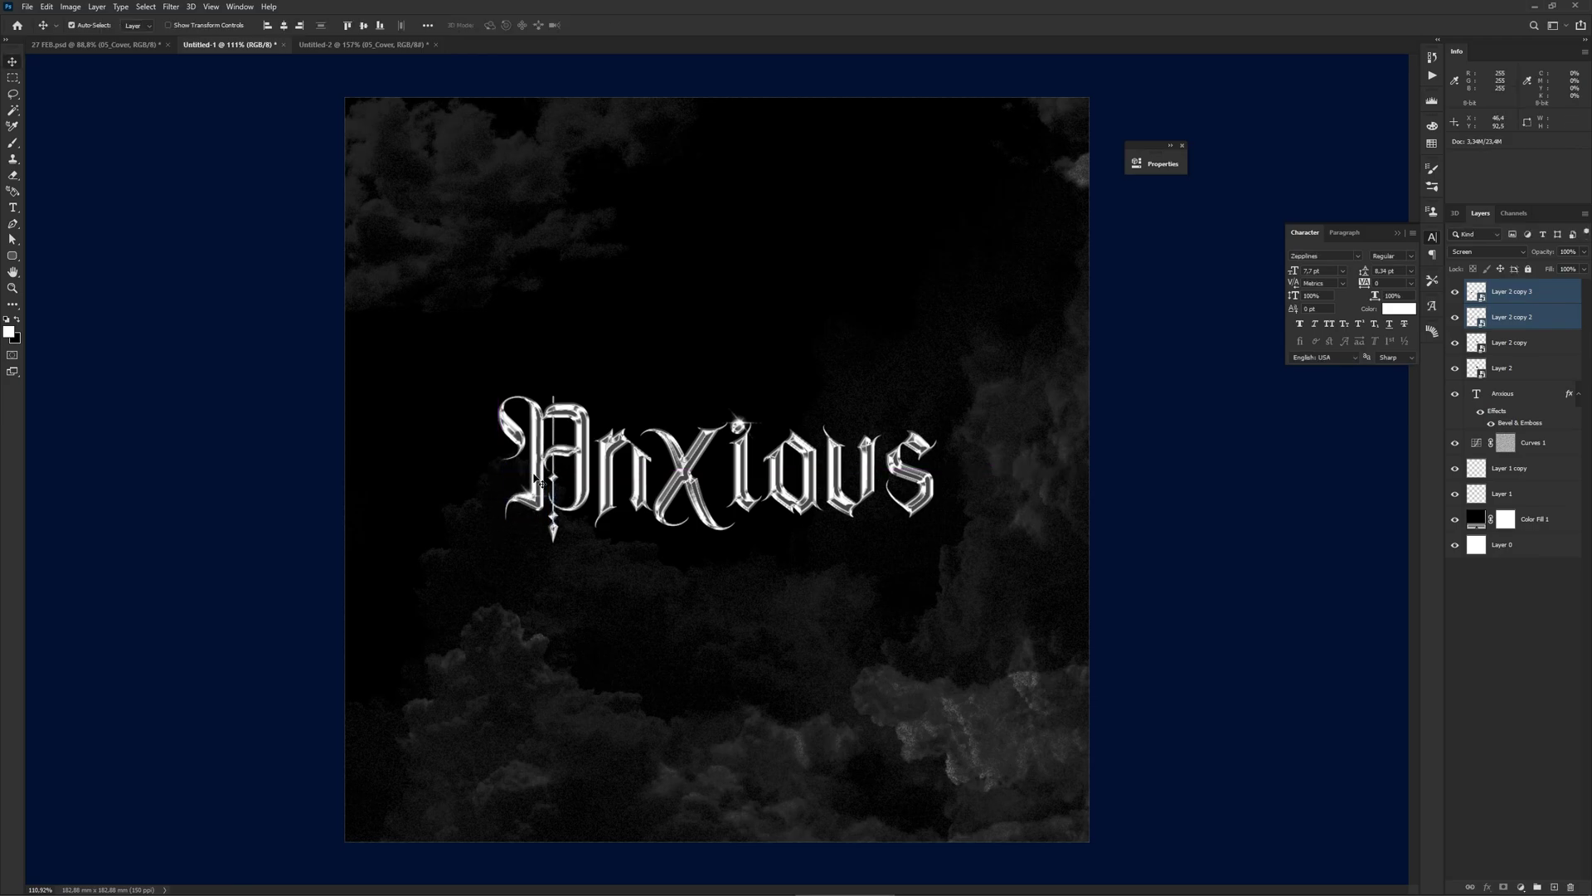
- Adjust the rotated flare copy, Layer 2 copy 3, so it lines up with the sparkle on the A's lower-left tip
scroll(498, 478, "up", 7)
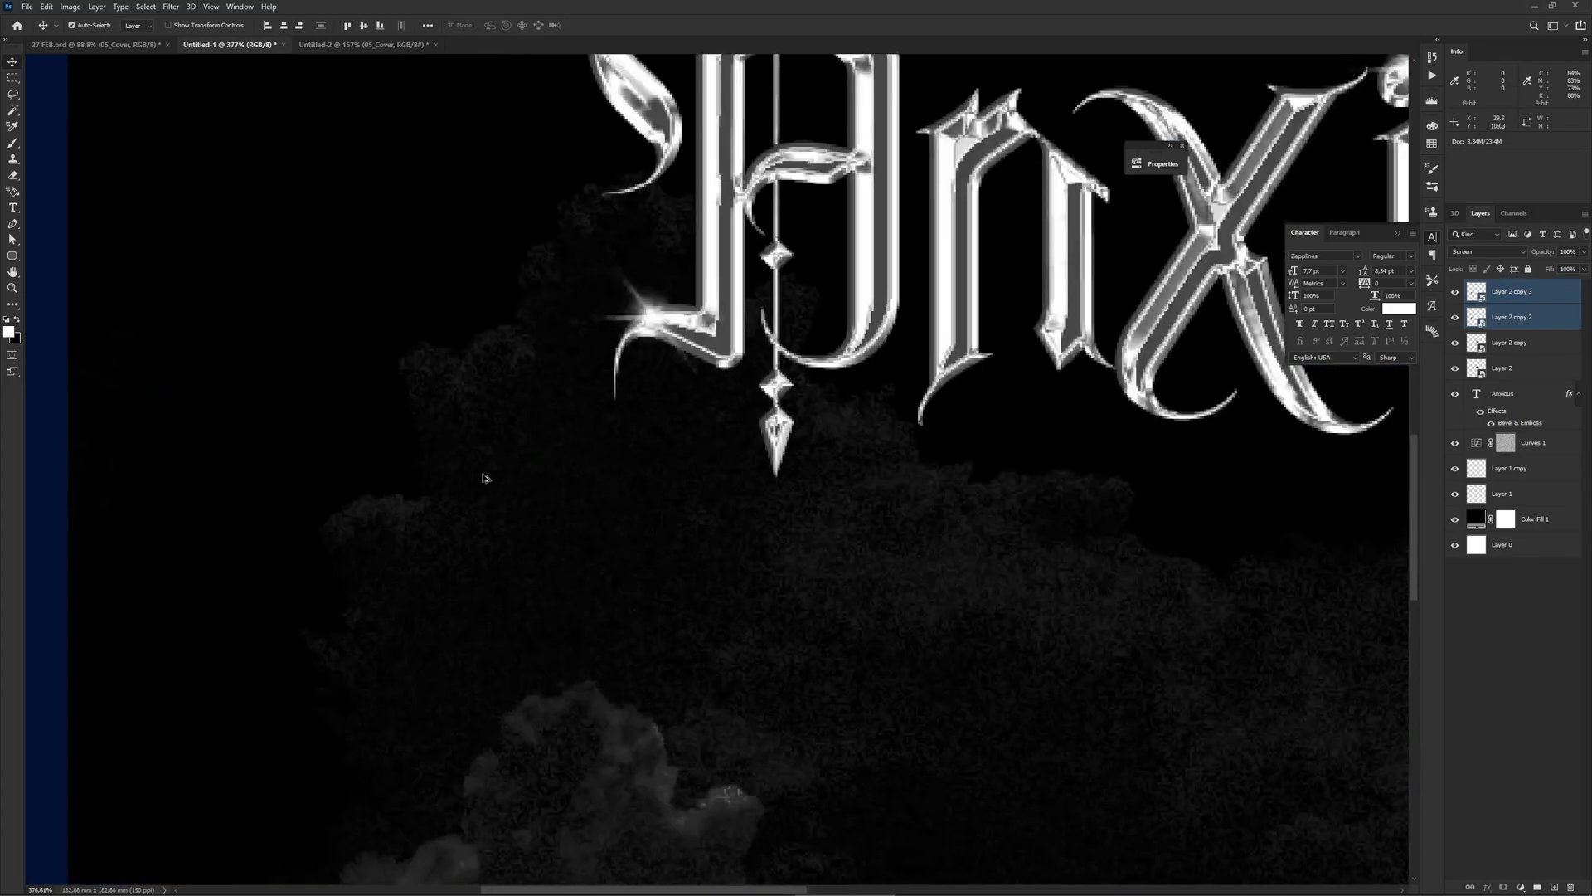
left_click(645, 321)
key("ctrl+t")
left_click_drag(632, 311, 654, 324)
key("Return")
scroll(543, 467, "down", 6)
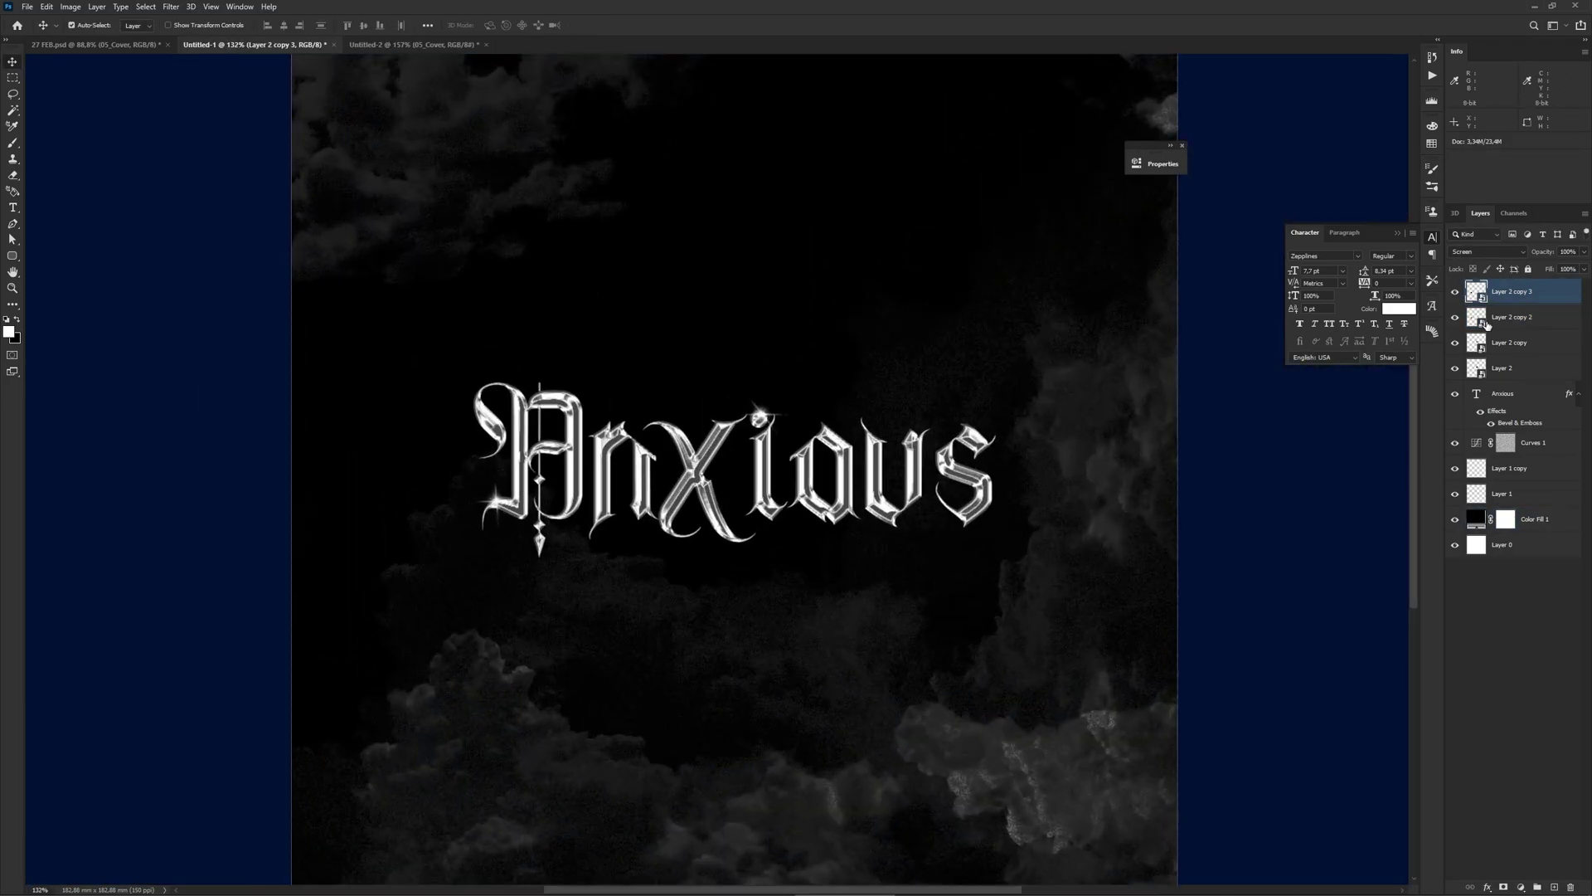
- Duplicate the flare again and transform the copies to add another sparkle on the lettering
key("ctrl+j")
scroll(543, 467, "up", 3)
key("ctrl+t")
left_click_drag(457, 440, 772, 469)
key("Return")
key("ctrl+j")
key("ctrl+t")
key("Return")
scroll(594, 556, "down", 6)
scroll(729, 452, "up", 2)
- Select the top flare layers, duplicate them together and move the copies to a tip farther along the word
left_click(1542, 341)
left_click(1544, 319)
left_click(1531, 295, "shift")
key("ctrl+j")
key("ctrl+t")
scroll(879, 544, "up", 5)
left_click_drag(497, 515, 936, 411)
key("Return")
scroll(860, 514, "up", 1)
- Duplicate the selected flare pair once more and place it on the upper-left curl of the letter A
key("ctrl+j")
key("ctrl+t")
scroll(826, 447, "down", 3)
left_click_drag(846, 462, 571, 434)
key("Return")
scroll(569, 432, "down", 1)
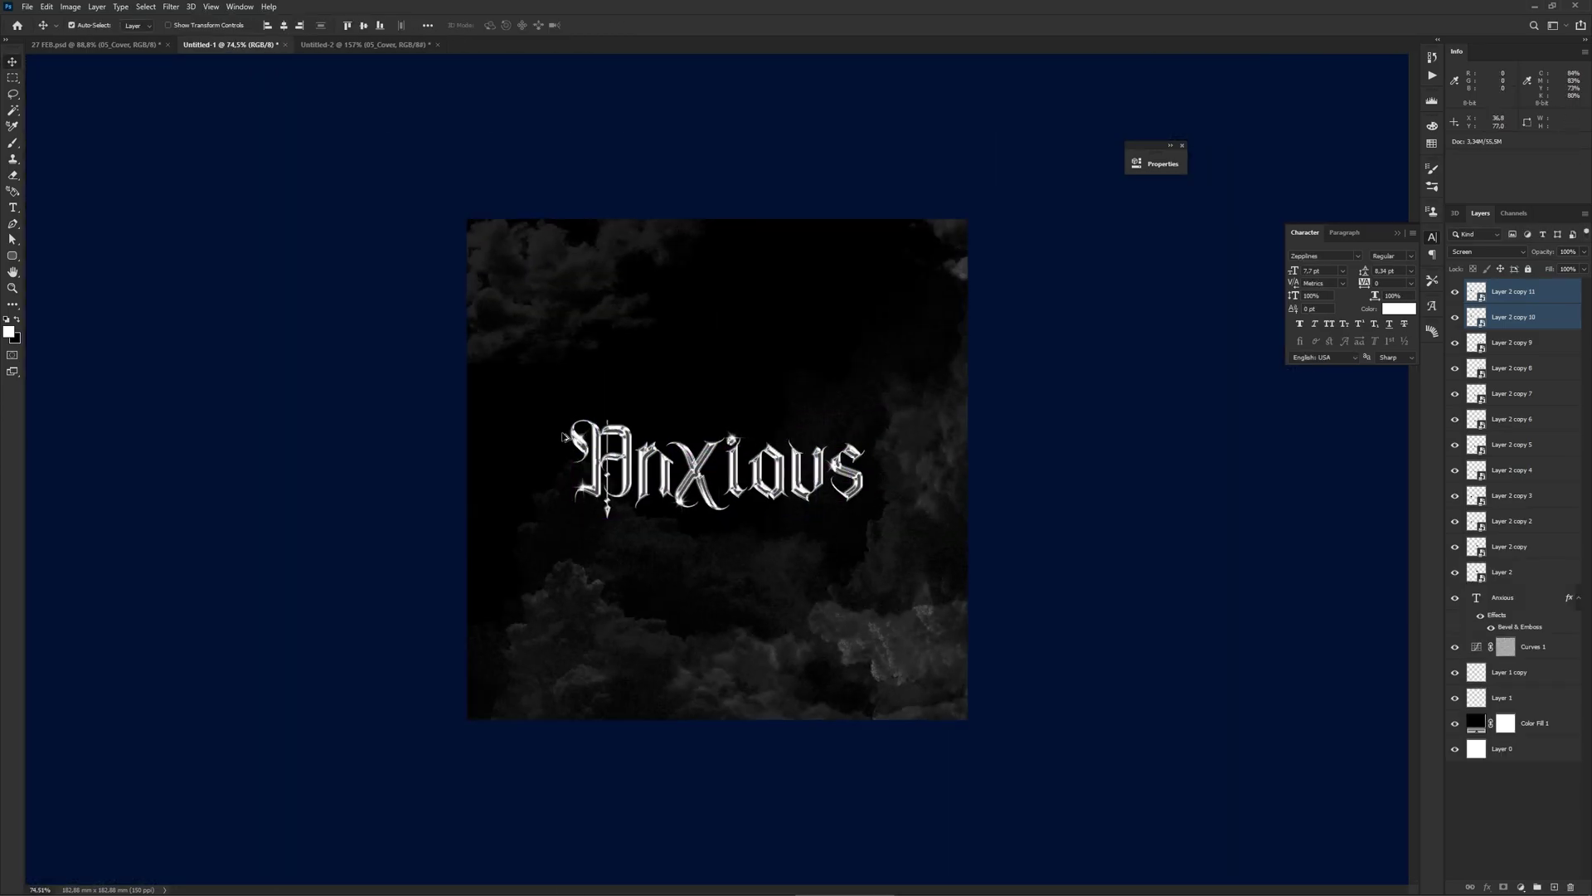
- Group all the flare layers, from Layer 2 copy 11 down to Layer 2, and name the group Flare
scroll(554, 566, "up", 5)
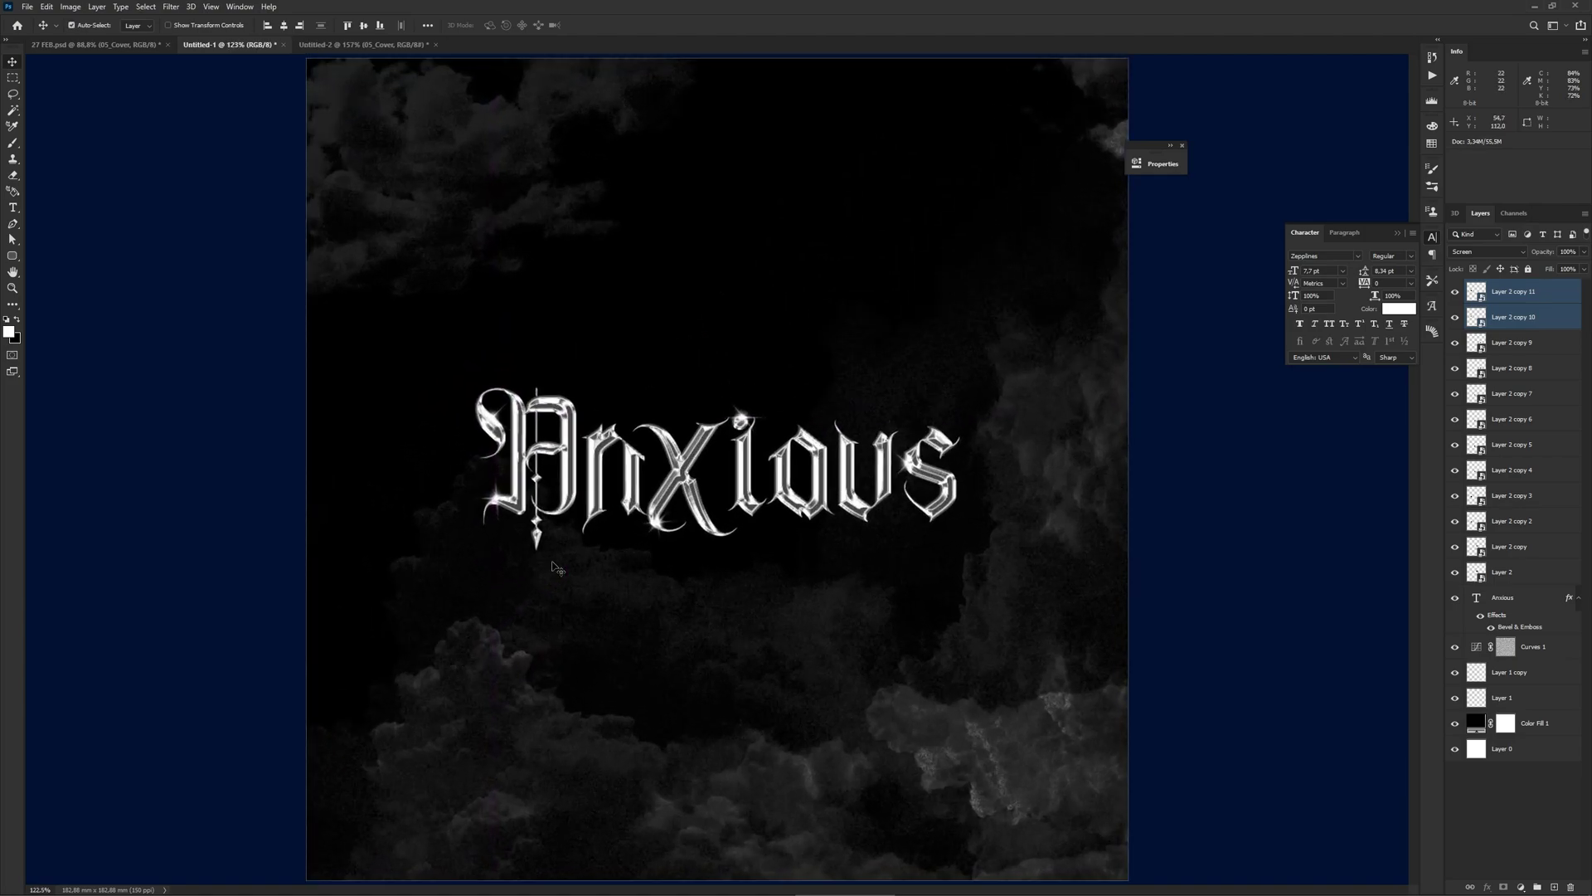
scroll(556, 568, "down", 1)
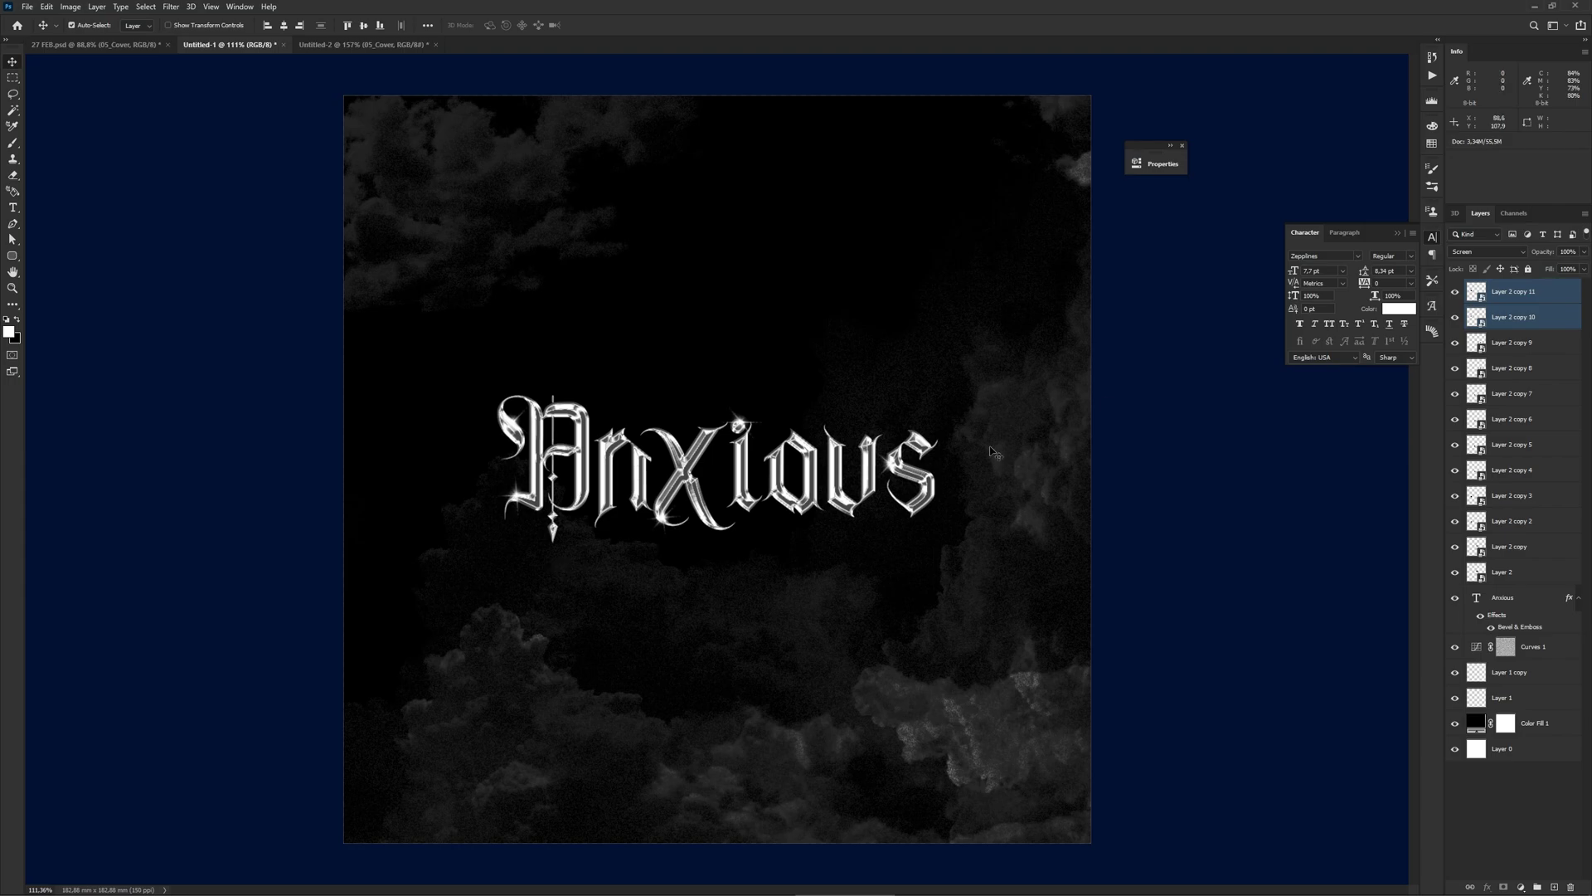
left_click(1555, 294)
left_click(1532, 568, "shift")
key("ctrl+g")
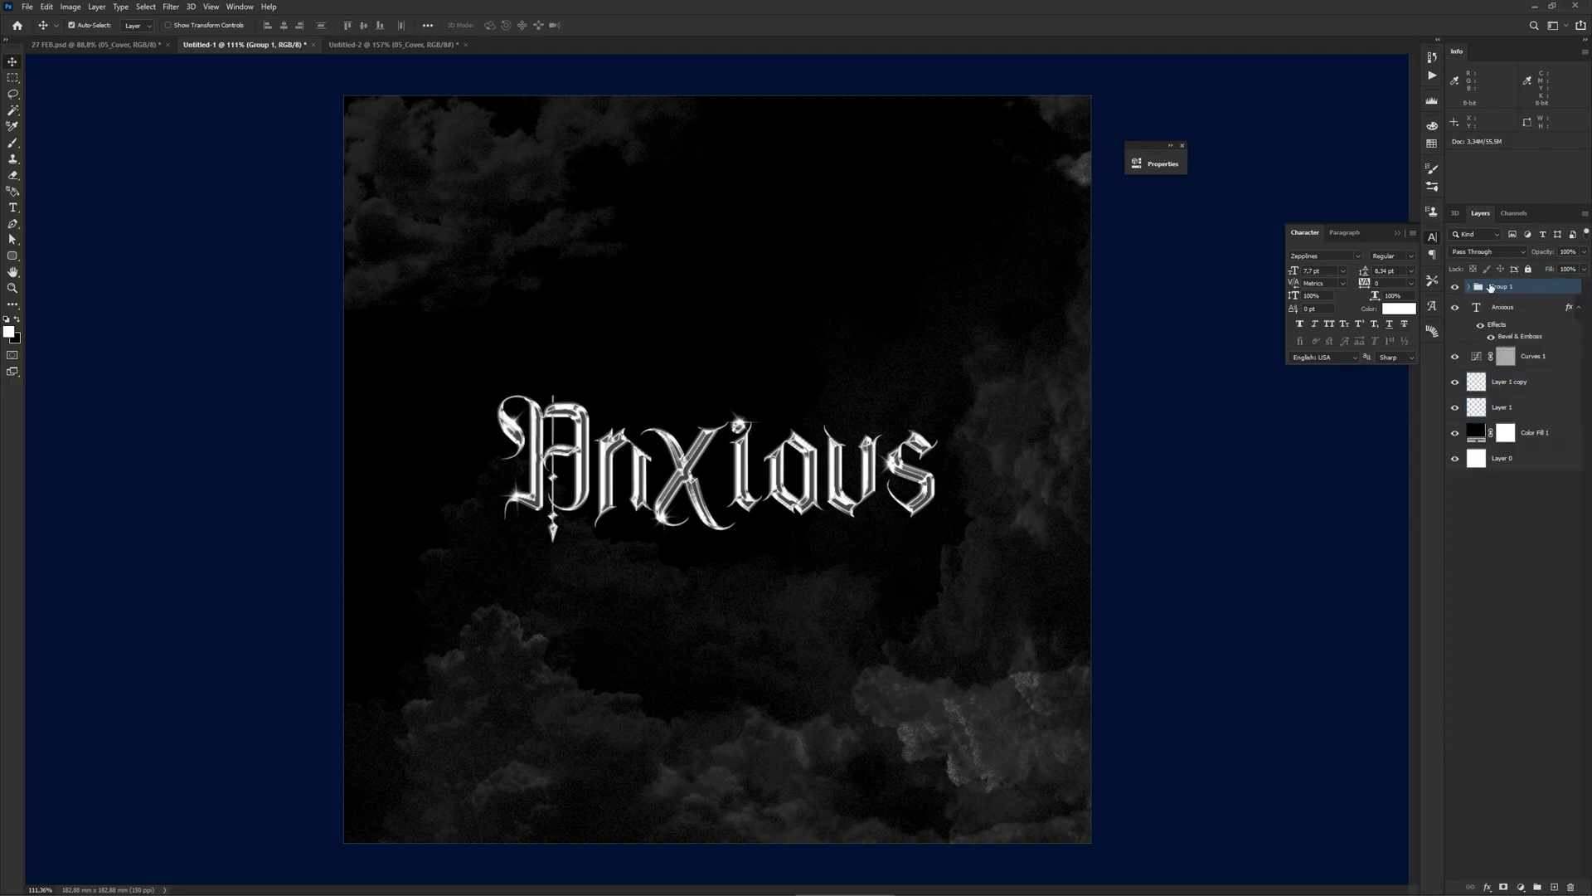
type("Flare")
key("Return")
- Add a Gradient Map adjustment layer above the Flare group and apply a silver-grey metallic gradient preset to it
left_click(1517, 888)
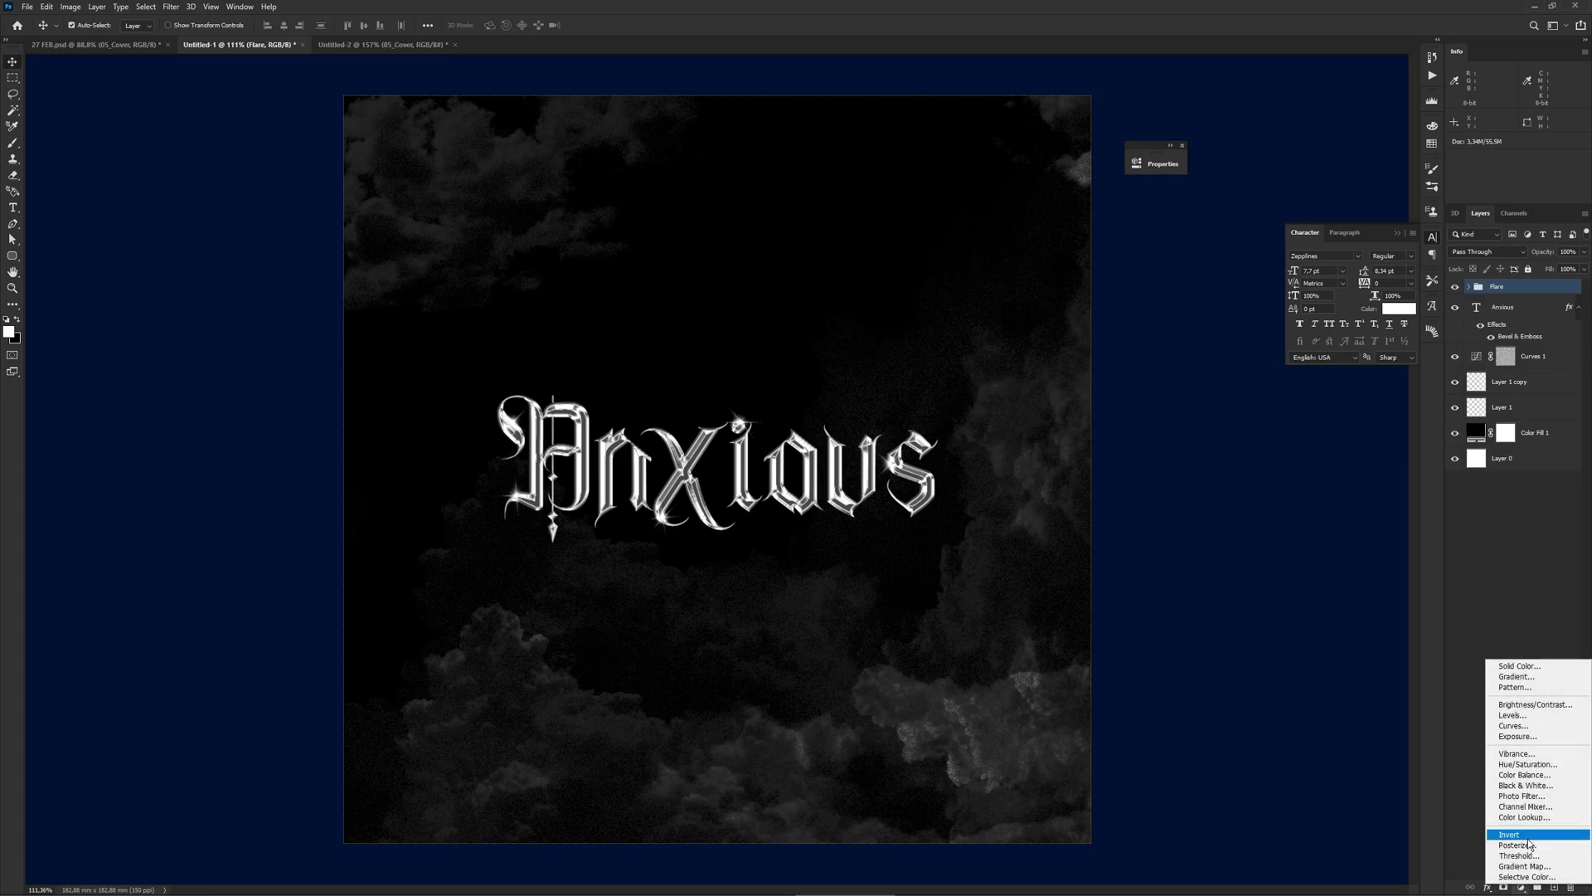
left_click(1527, 867)
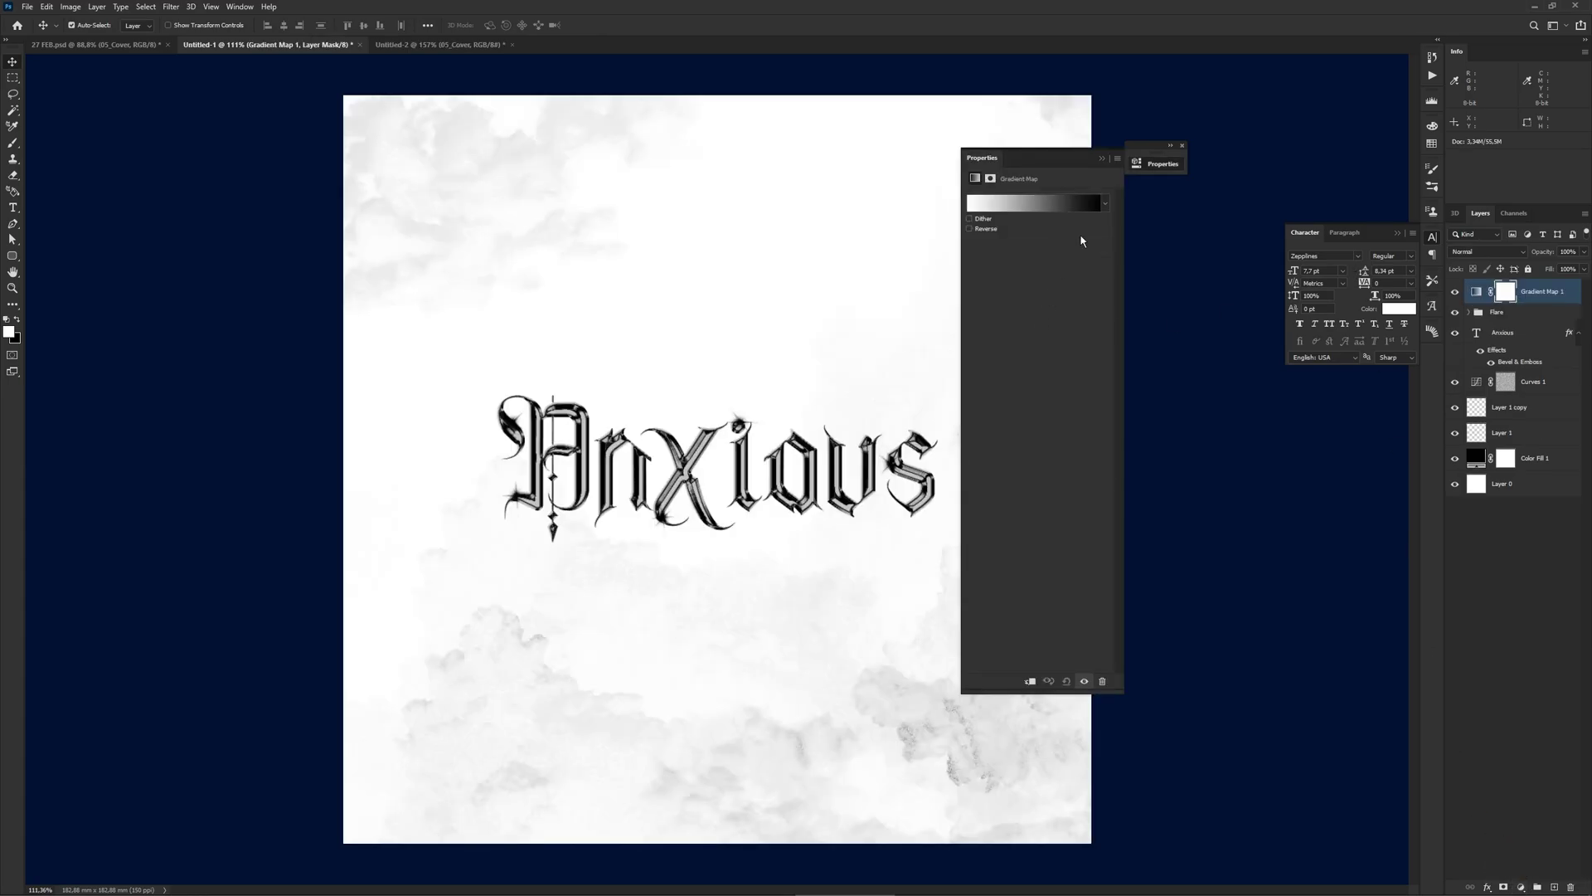
left_click(1105, 204)
left_click(1054, 272)
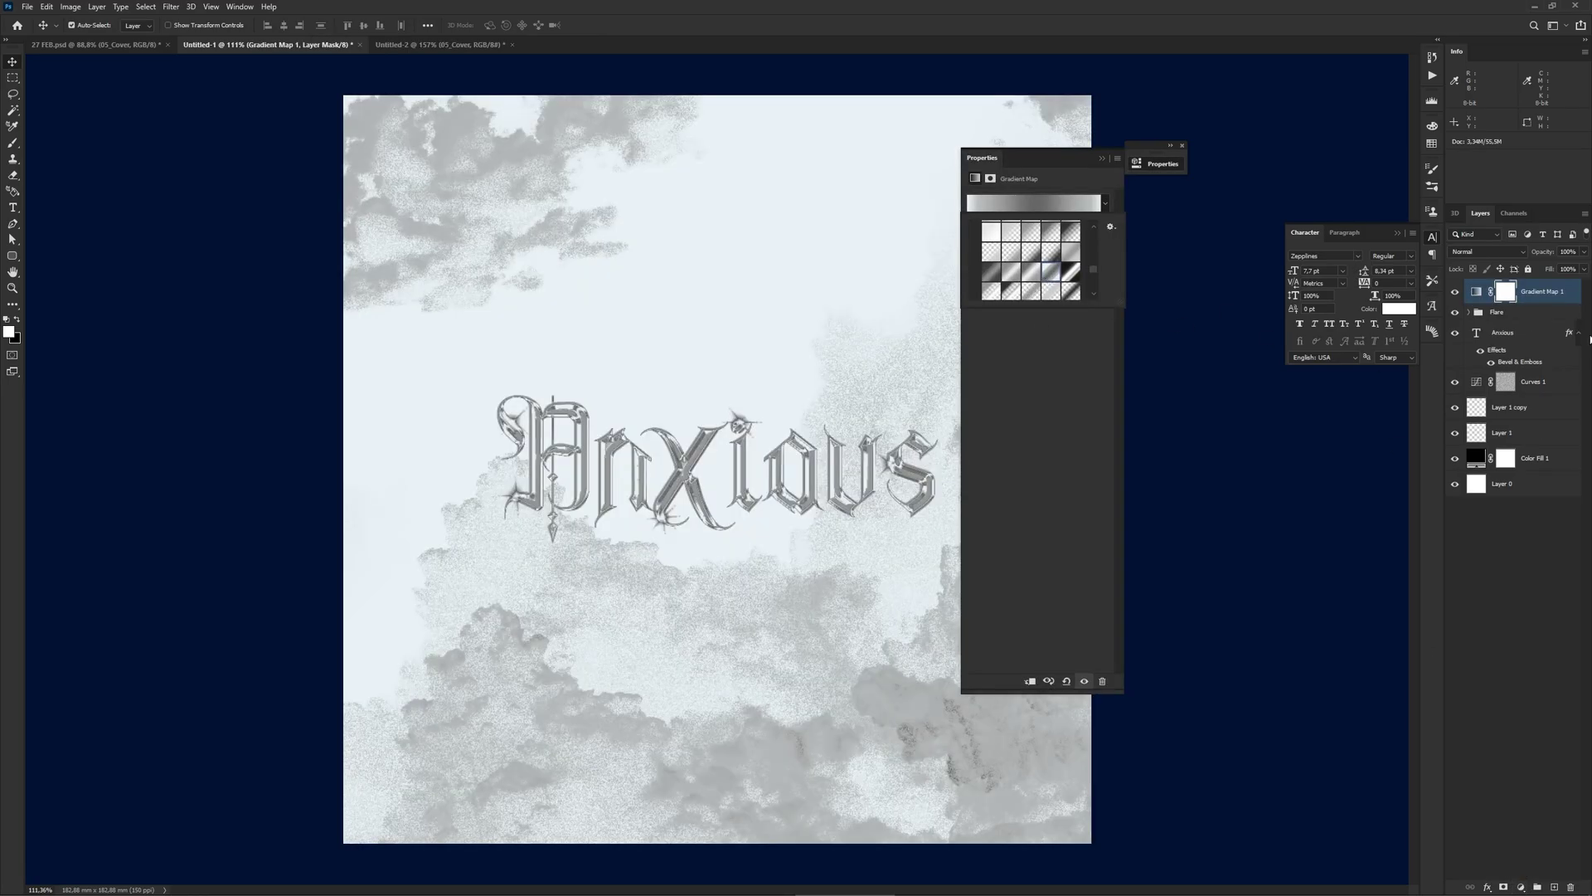
- Set the Gradient Map 1 layer's blending mode to Color
left_click(1558, 304)
left_click(1488, 251)
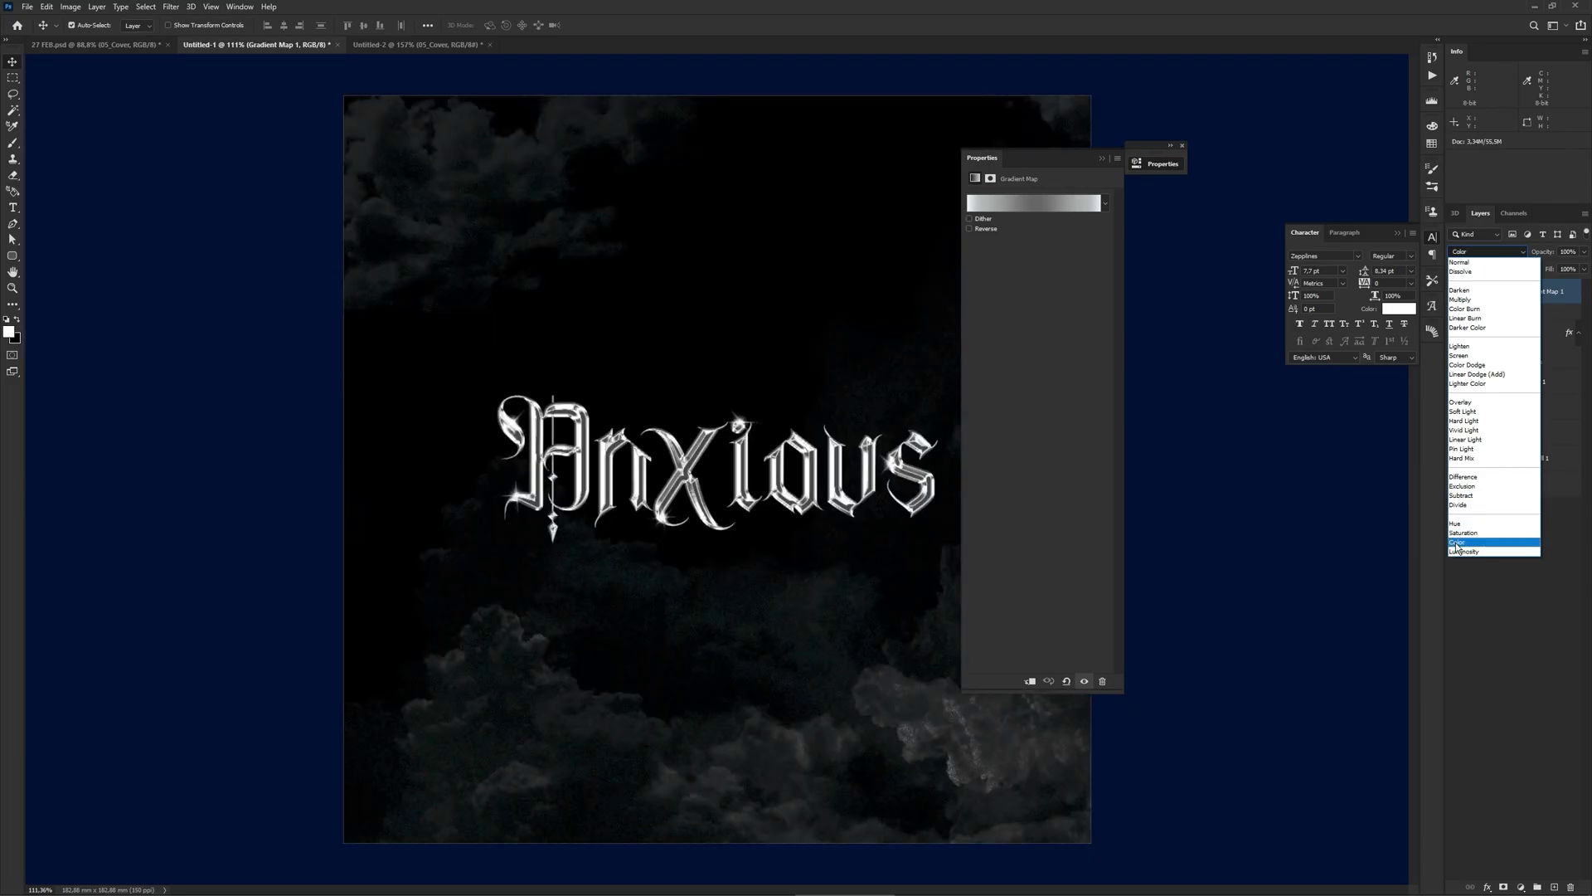
left_click(1458, 542)
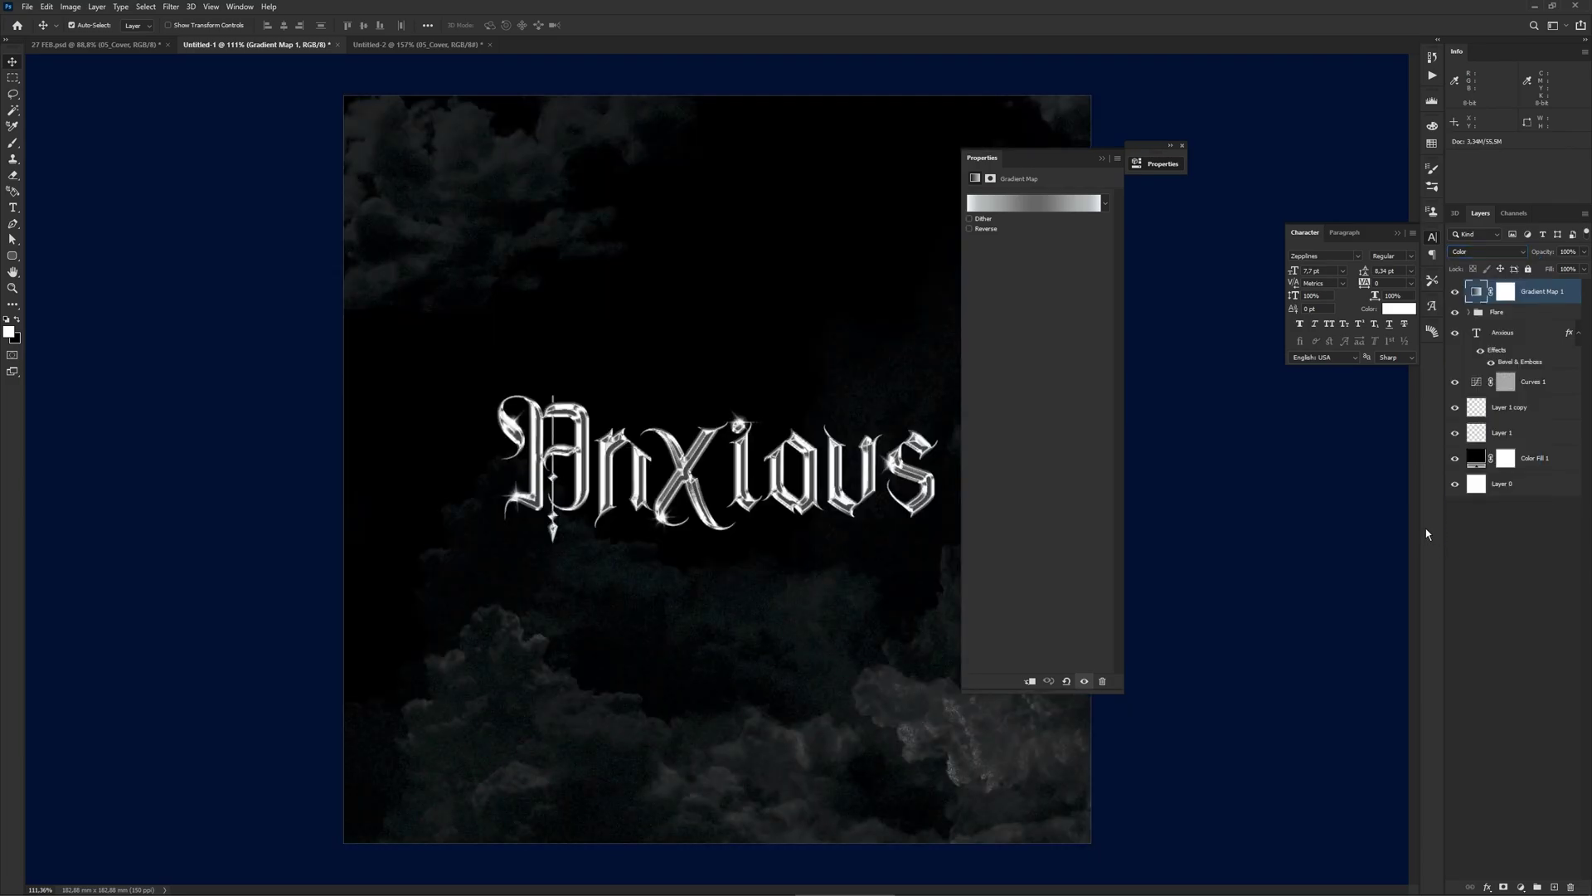